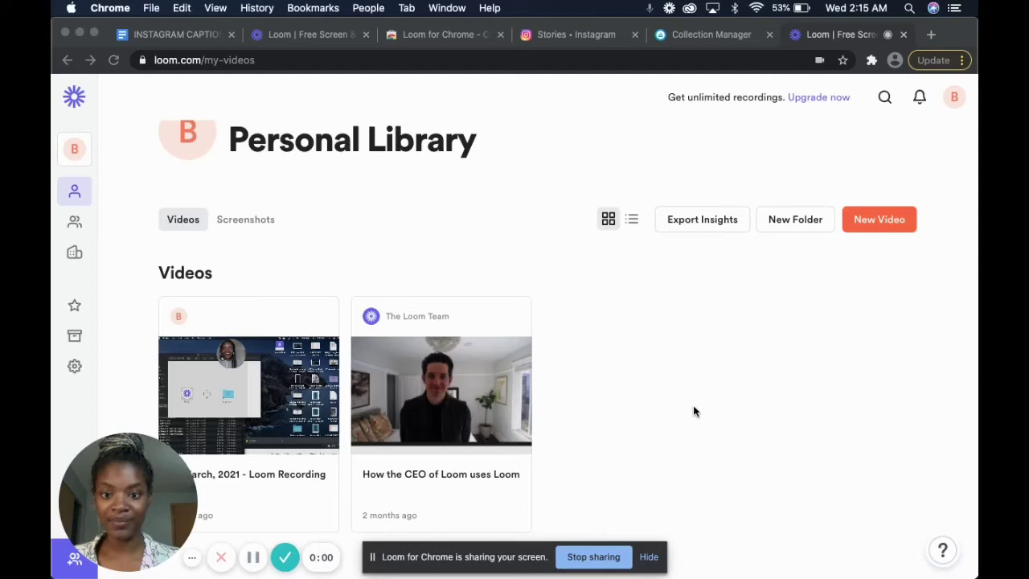
left_click(115, 528)
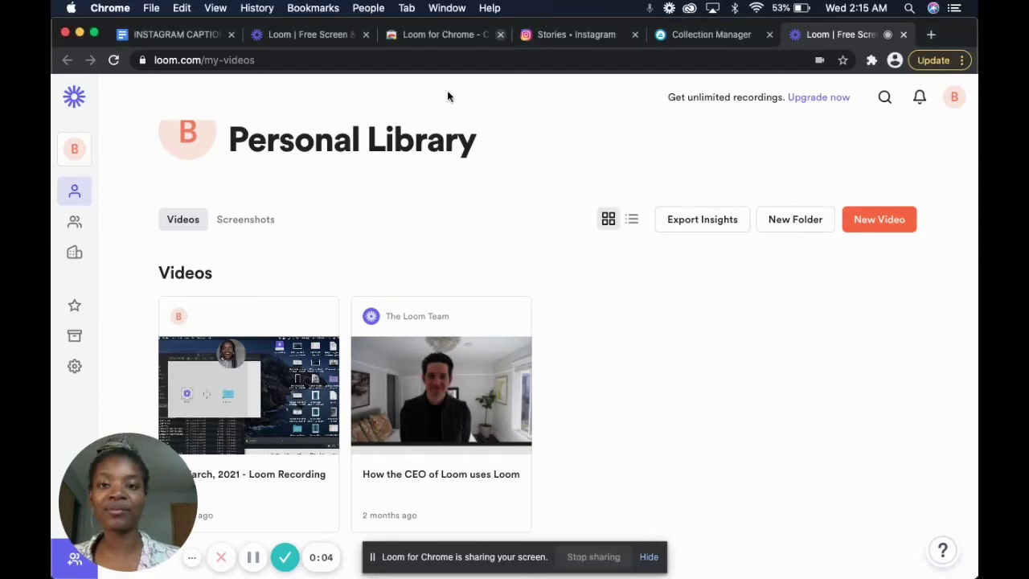
left_click_drag(127, 494, 561, 59)
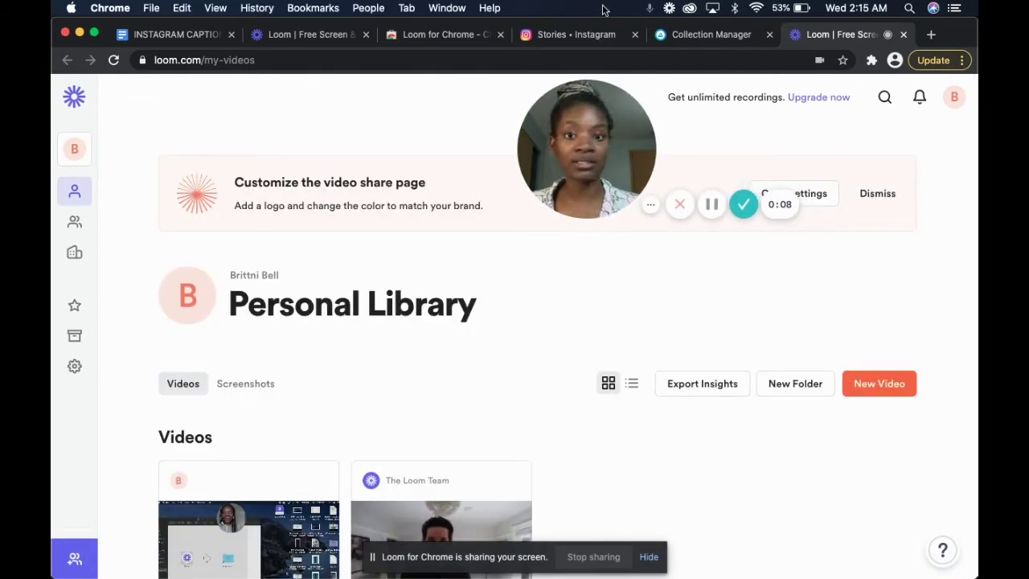
Step: Switch to the OpenSea new item form and upload IMG_2619.GIF from the Downloads folder as the item's media
left_click(716, 35)
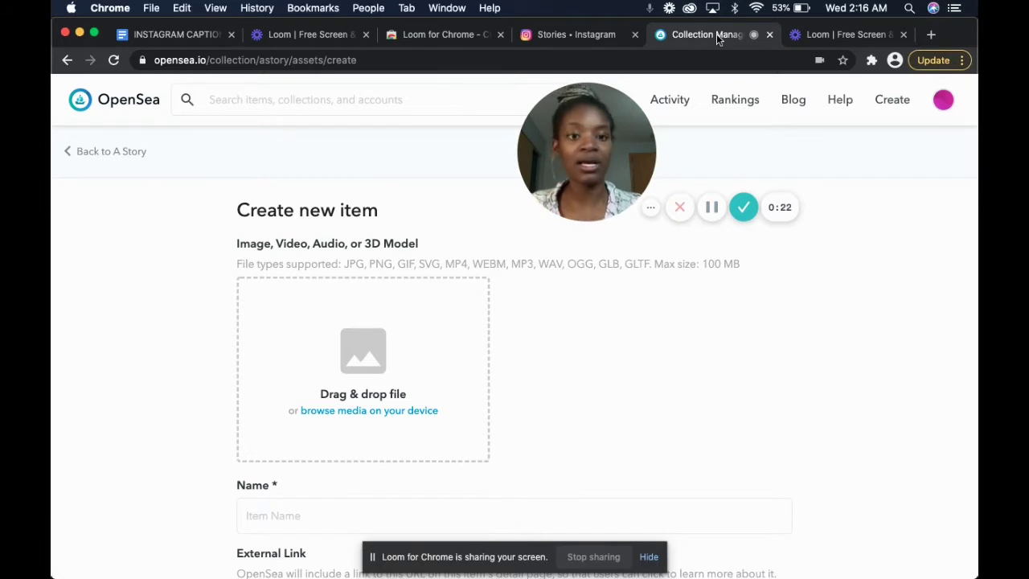
mouse_move(896, 97)
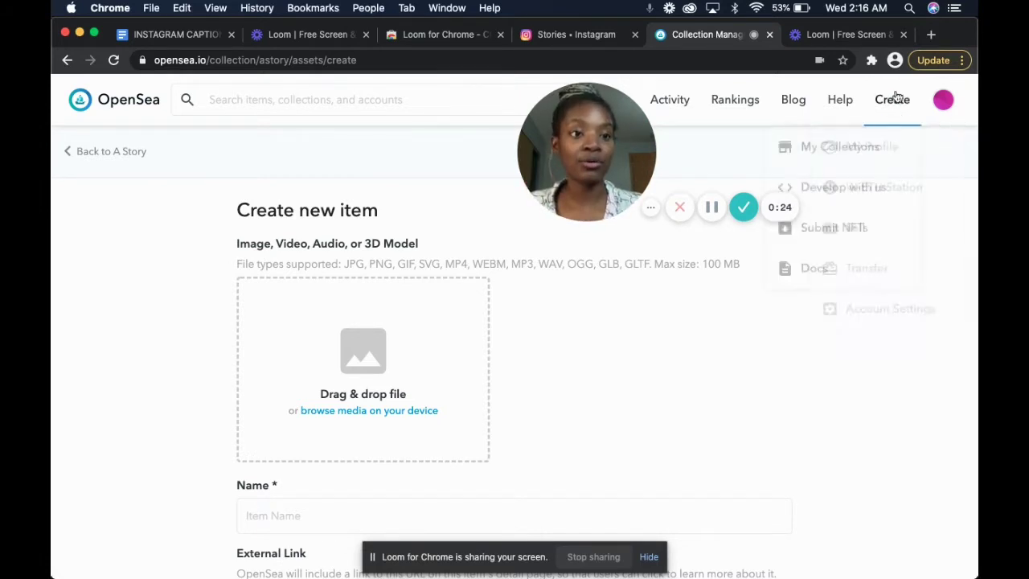
mouse_move(934, 124)
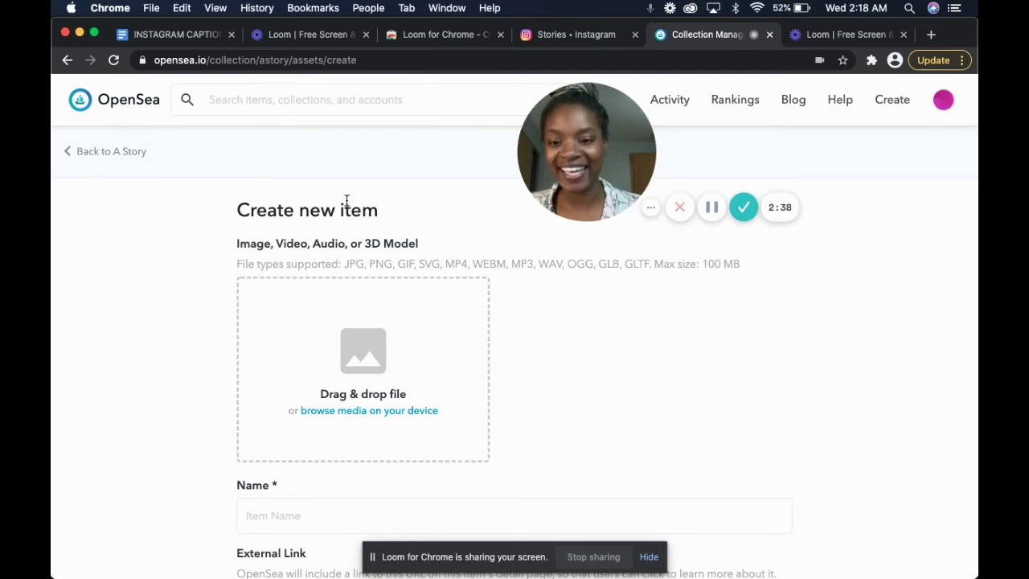
left_click(378, 369)
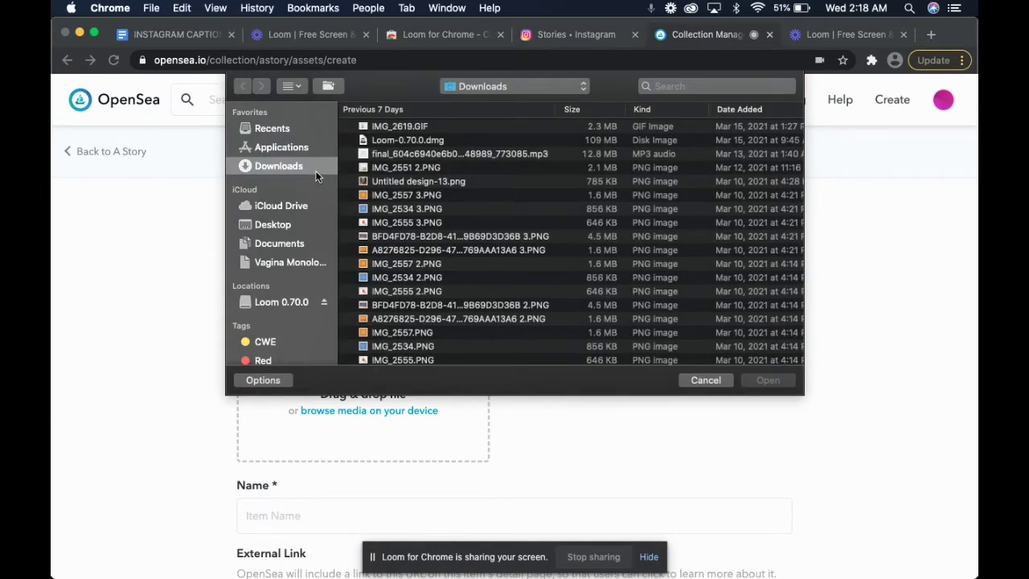
left_click(405, 130)
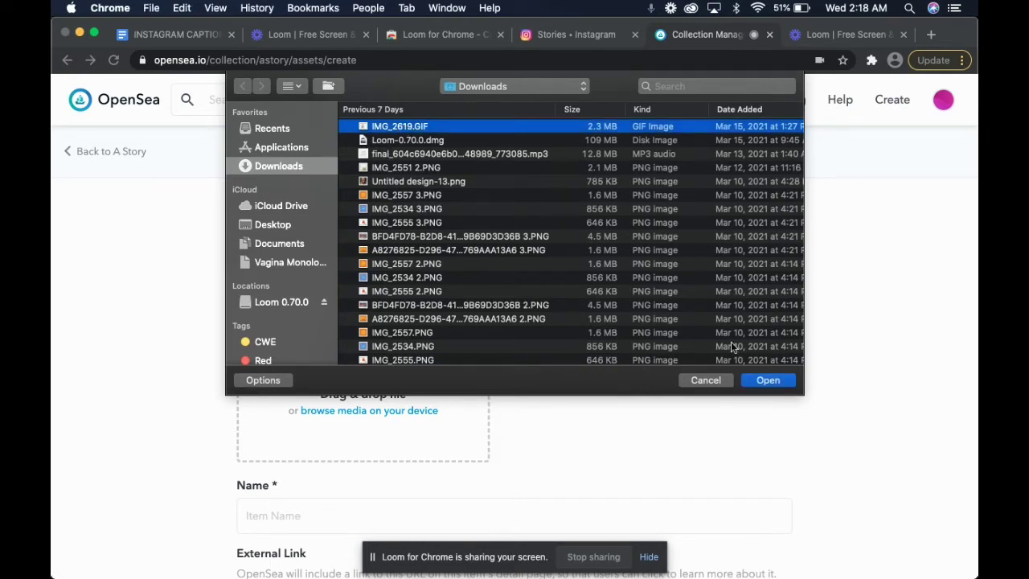
left_click(767, 380)
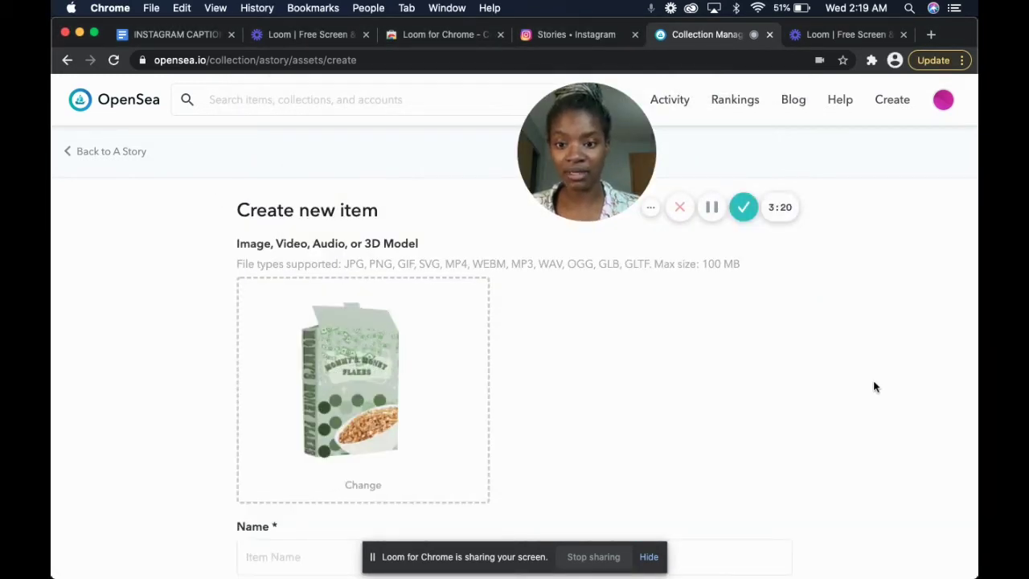
Step: Name the new item "Mommy's Money Flakes (2 of 10)"
scroll(875, 382, "down", 3)
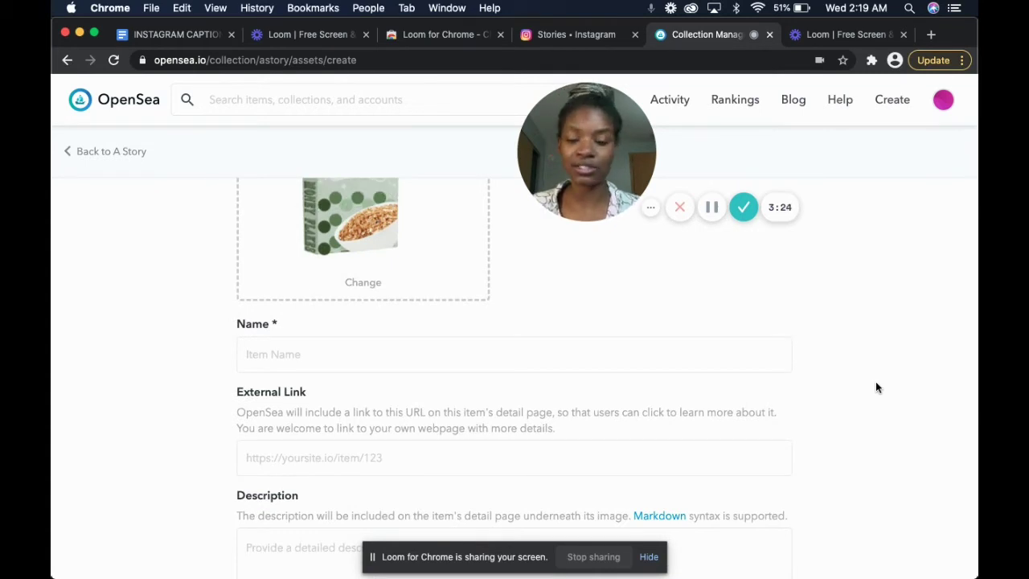
left_click(595, 352)
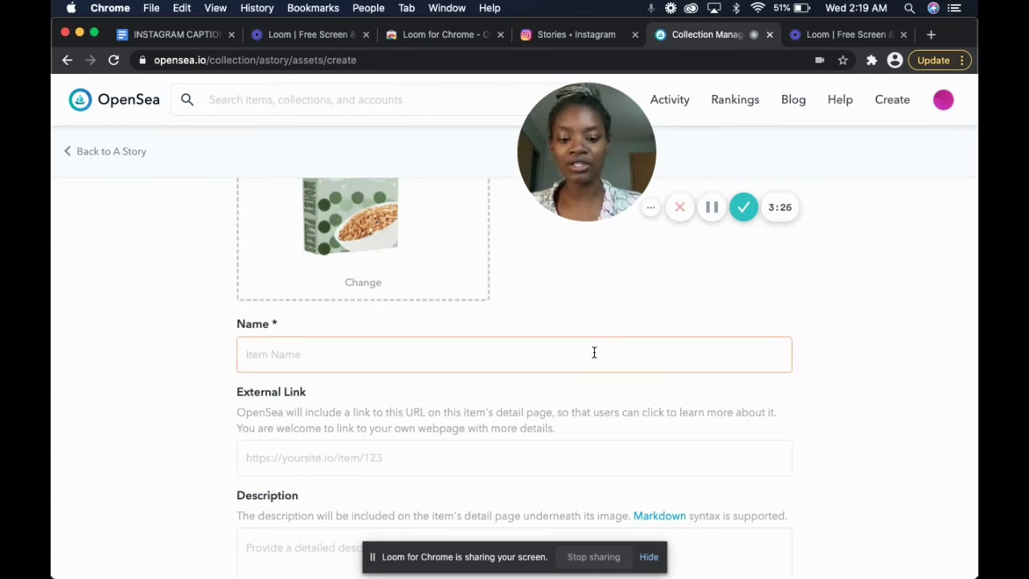
type("Momm")
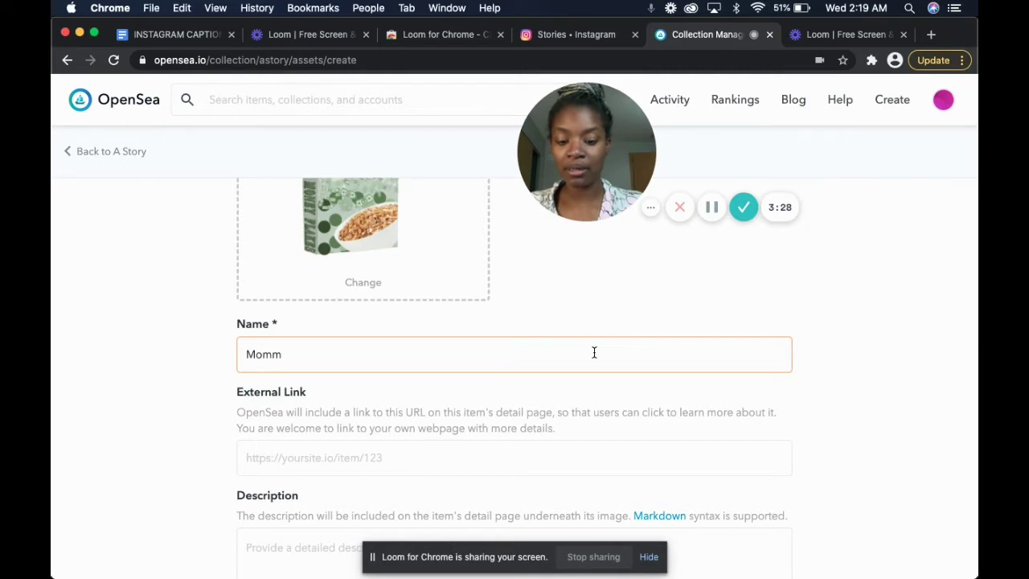
type("y's S")
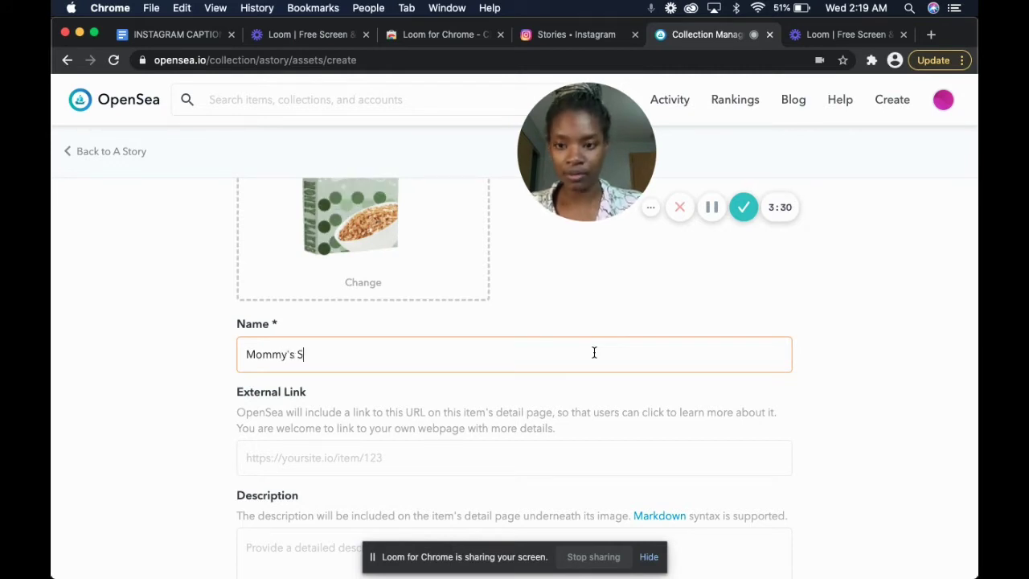
key("BackSpace")
type("Money")
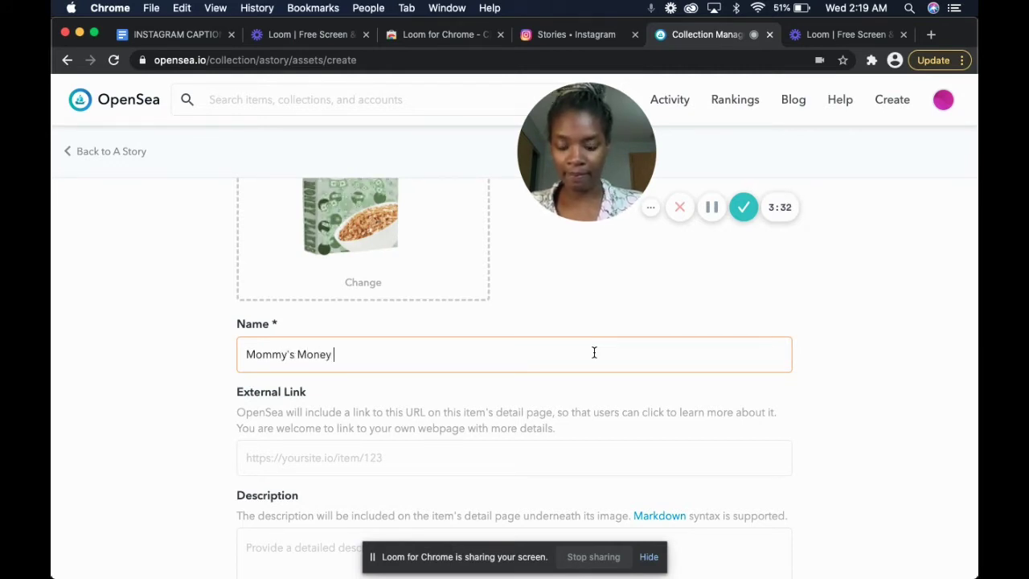
type(" Flakes ")
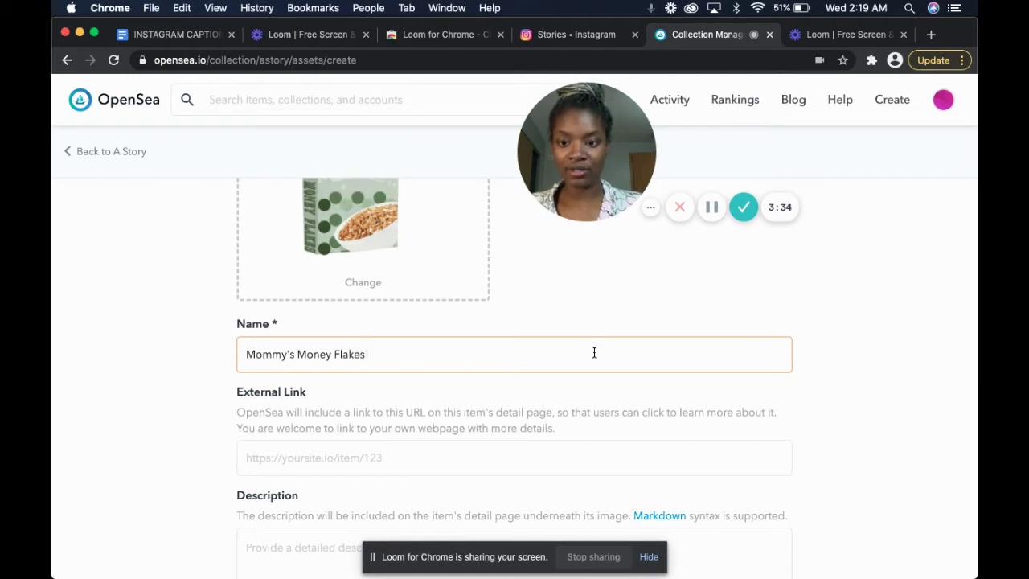
type("(")
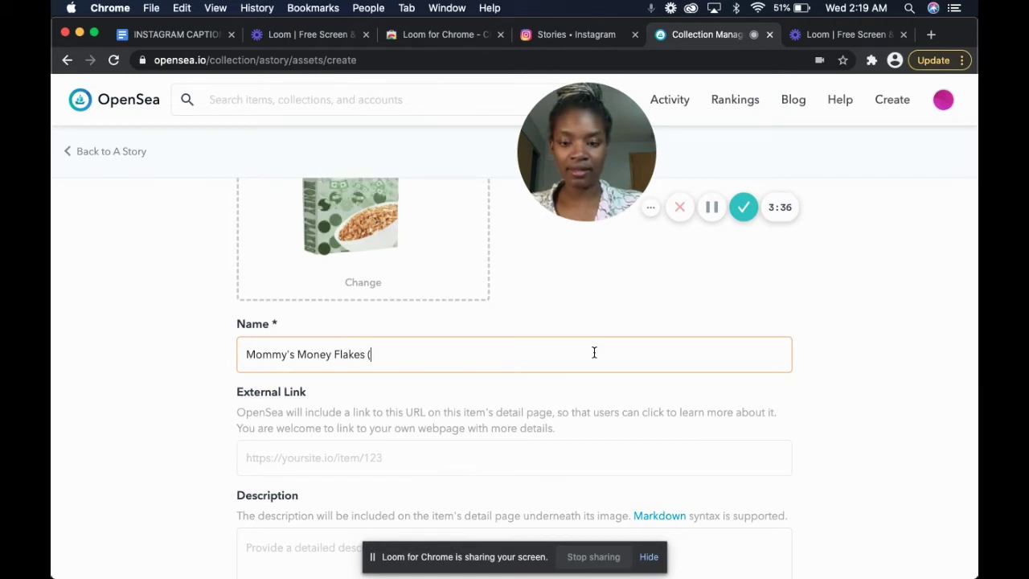
type("2 of 10")
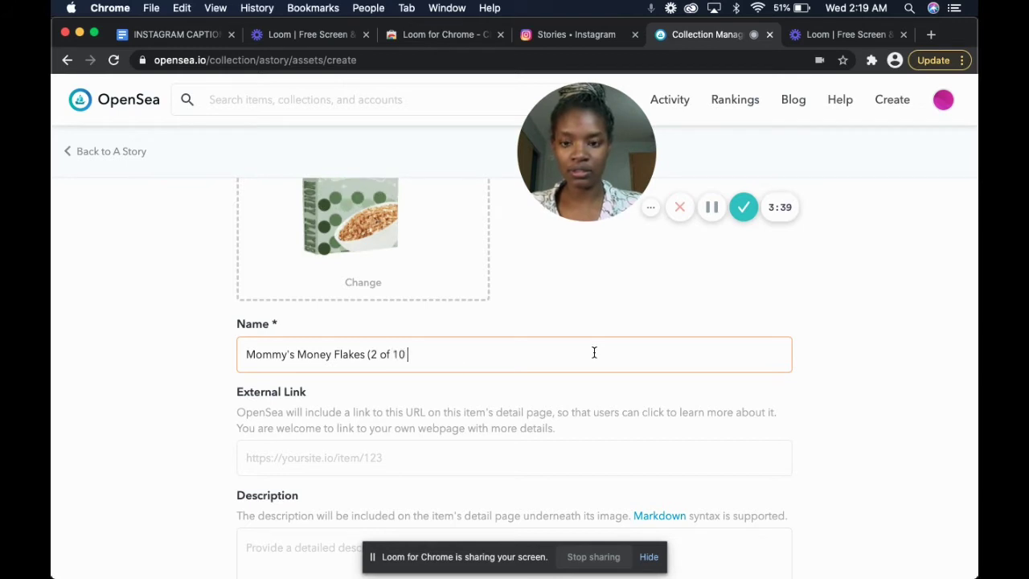
key("BackSpace")
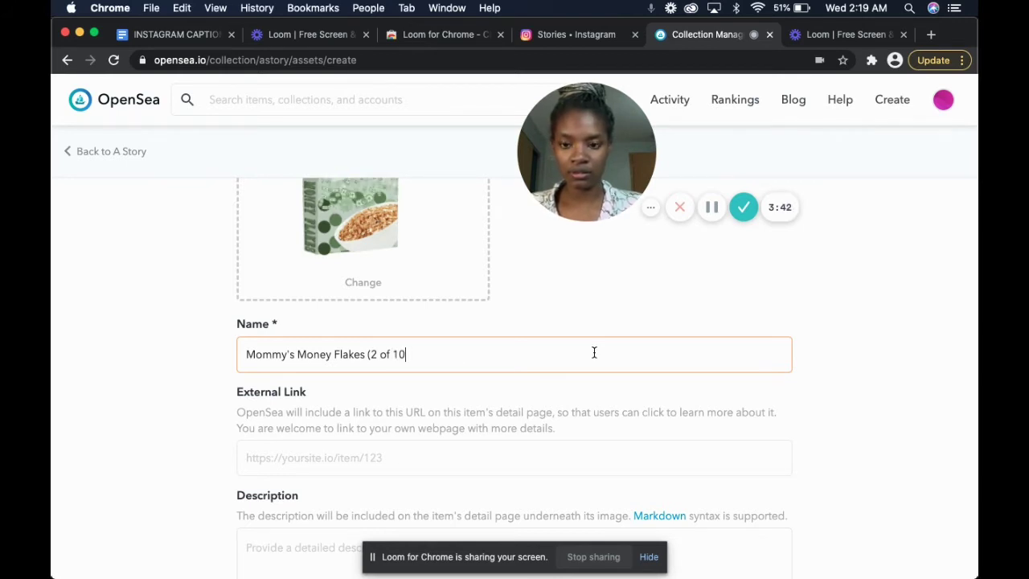
type(")")
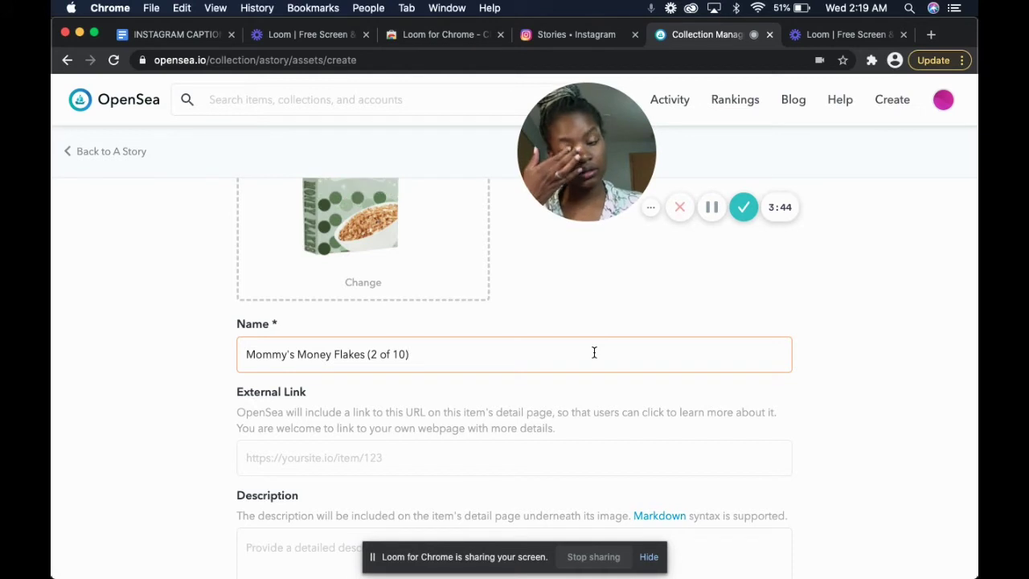
left_click(823, 418)
Step: Copy the web address of the open Instagram "MY ART" story highlight and paste it as the OpenSea item's external link
scroll(824, 418, "down", 2)
scroll(823, 423, "down", 1)
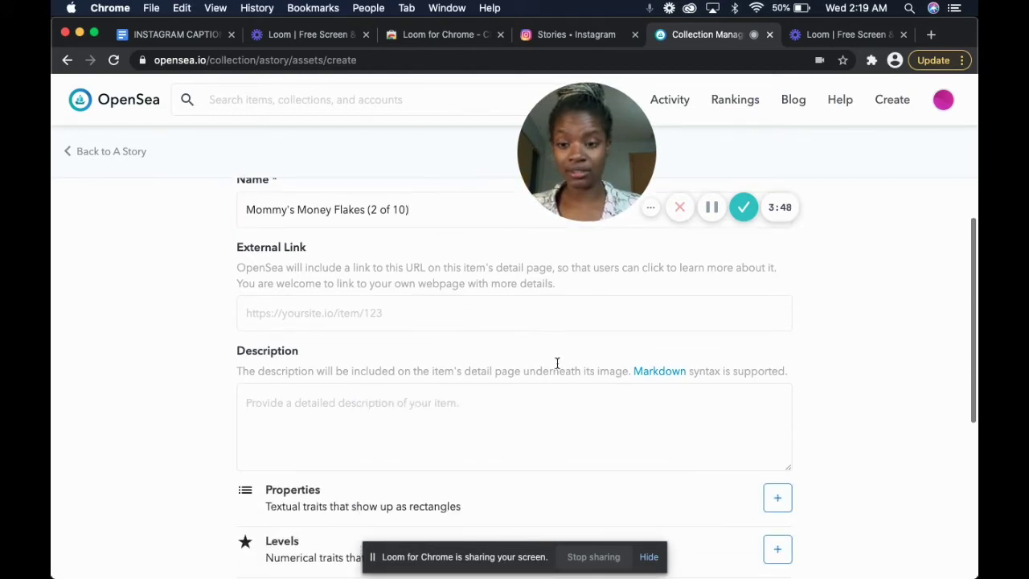
left_click(491, 320)
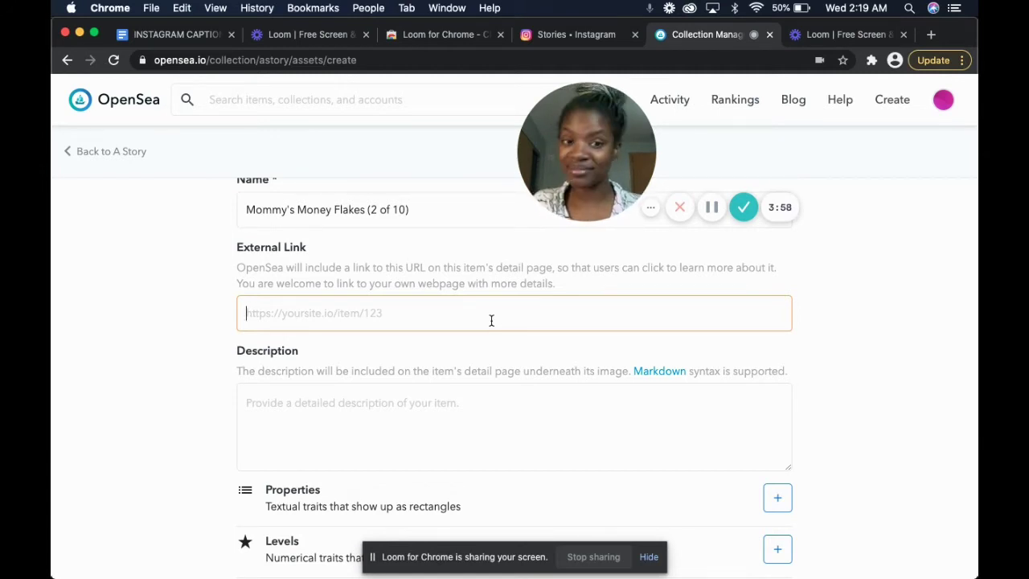
left_click(569, 43)
left_click(511, 64)
key("super+c")
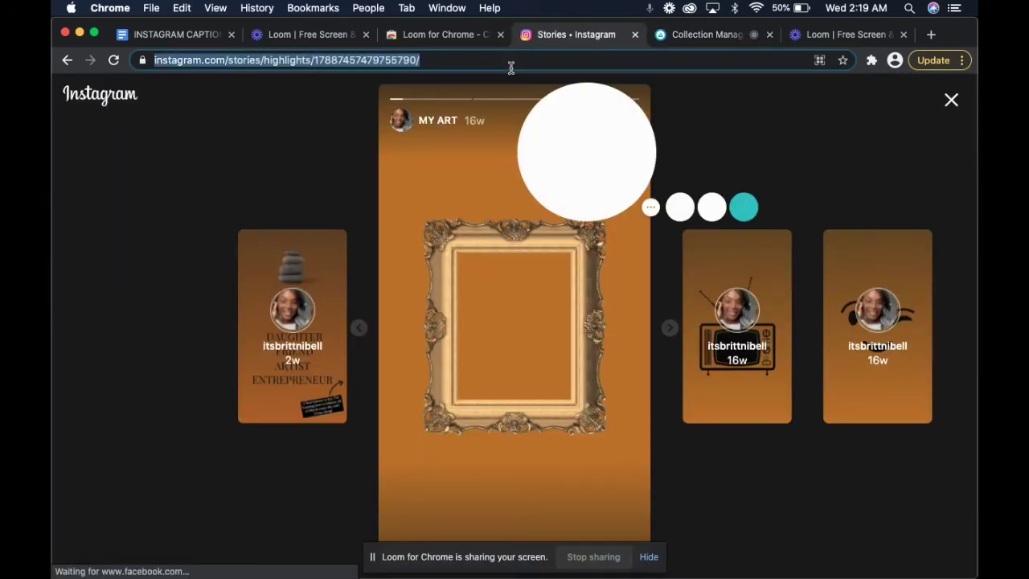
left_click(724, 35)
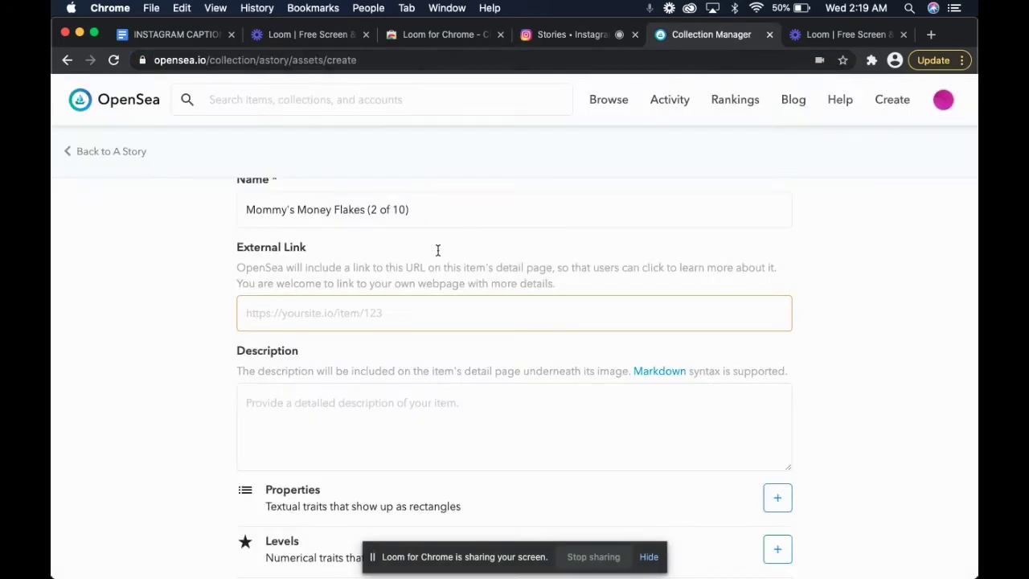
left_click(409, 306)
key("super+v")
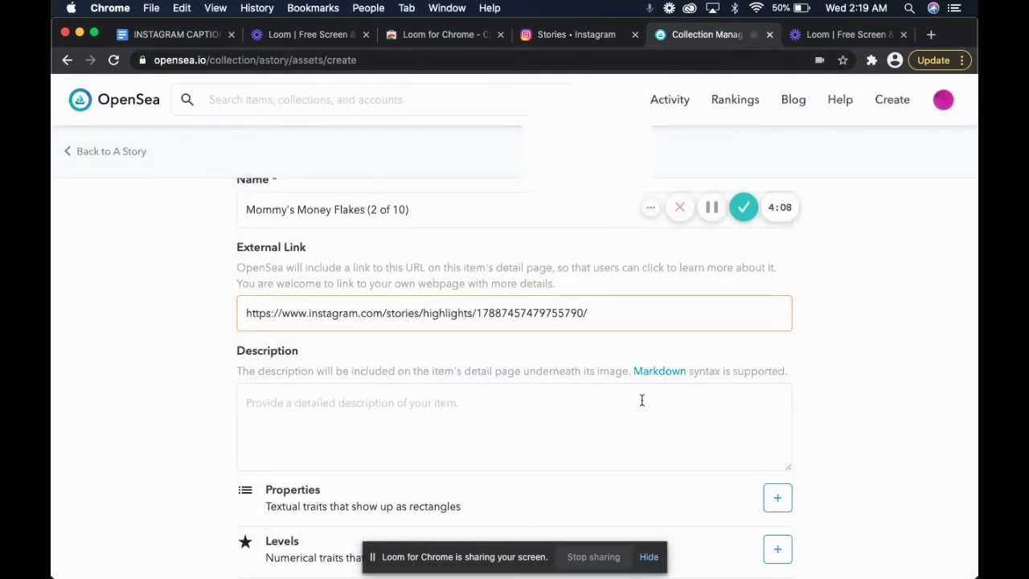
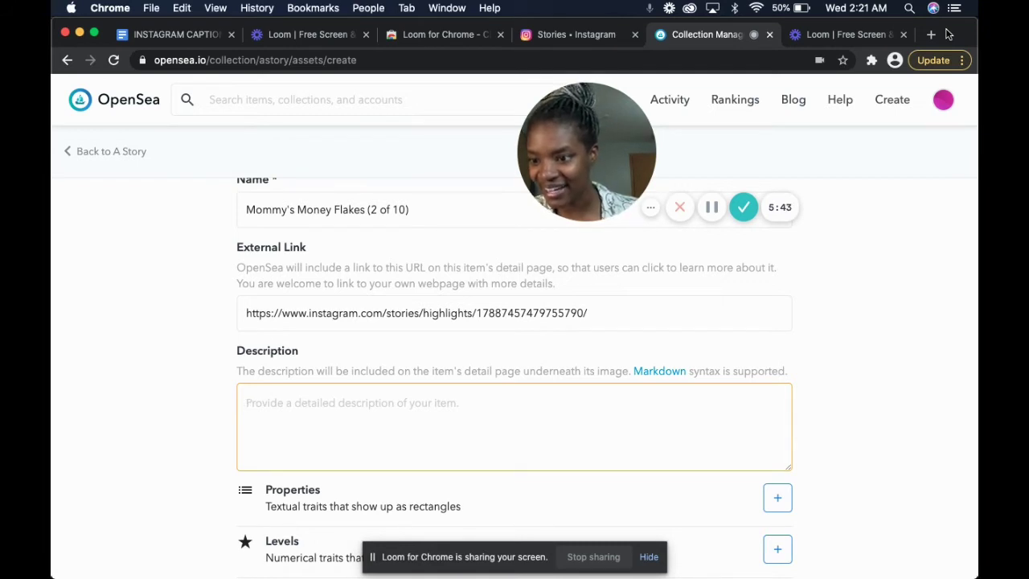
Step: Begin the item's description with the sentence "This piece comes with a free sticker."
type("Thi")
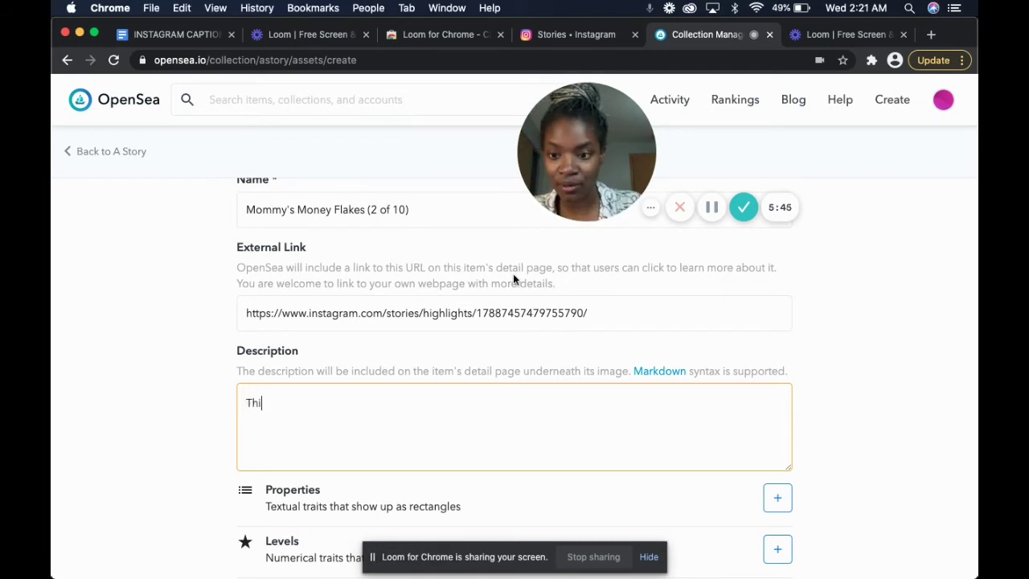
type("s piece ")
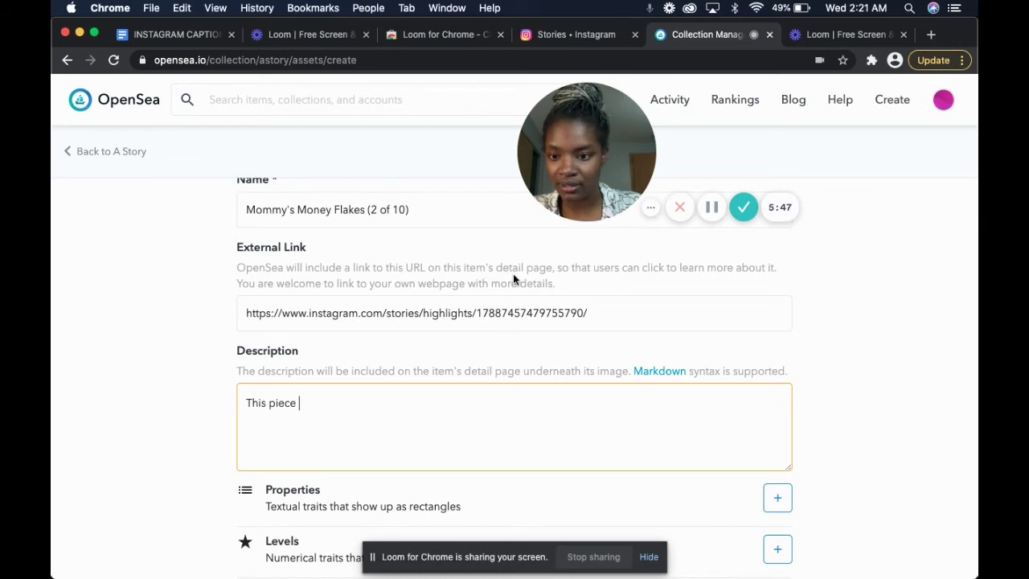
type("comes ")
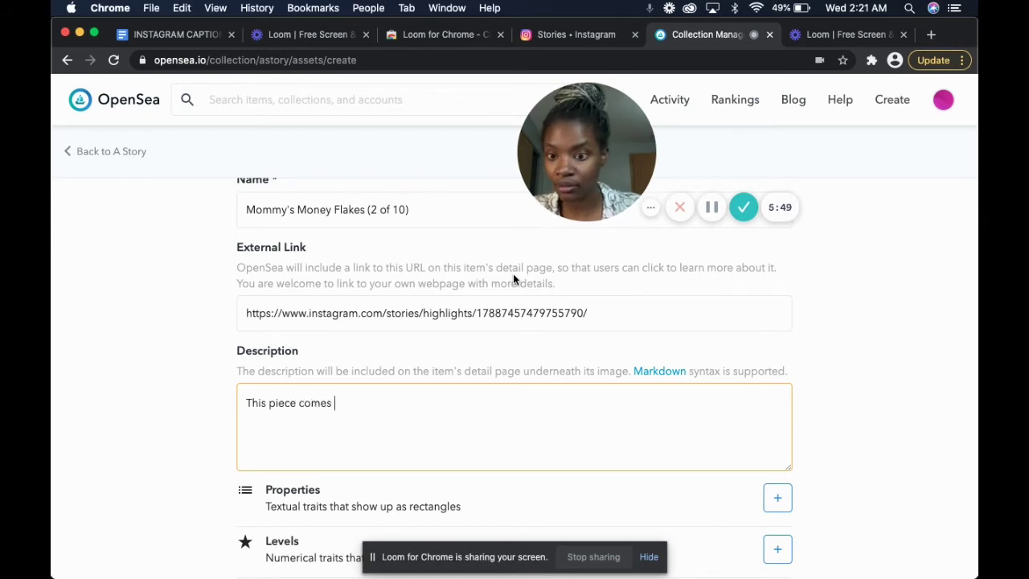
type("with a ")
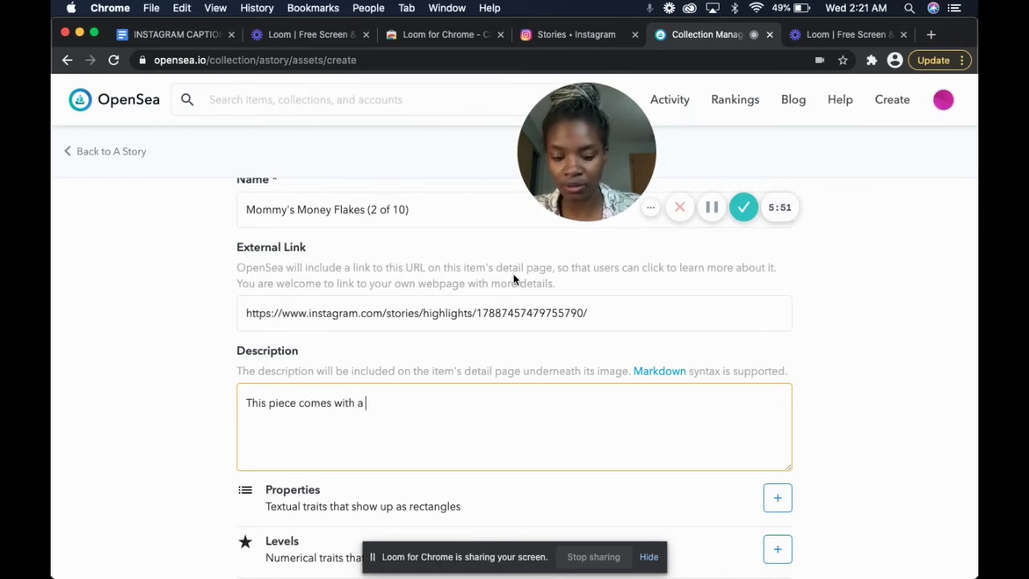
type("free stioker")
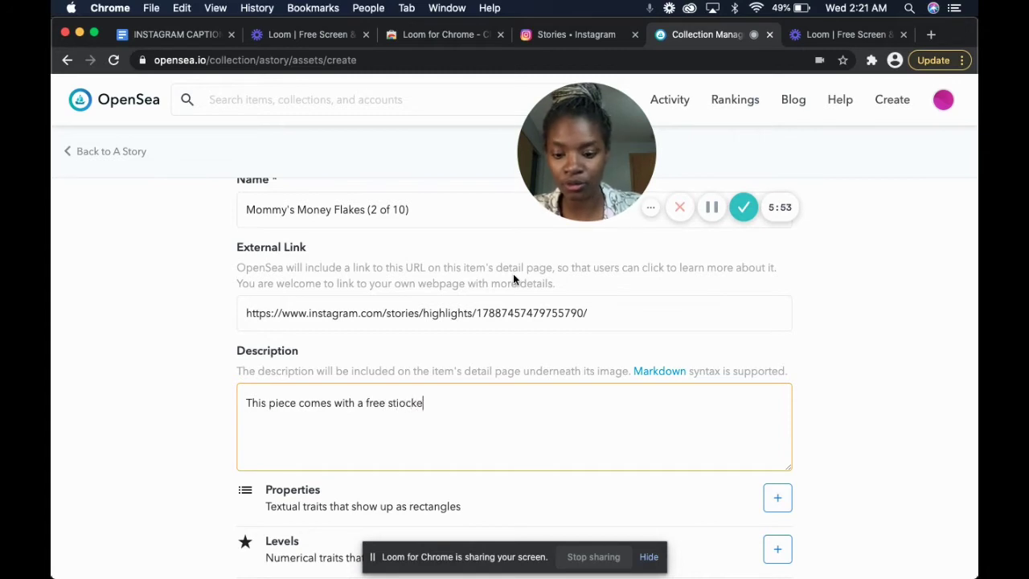
key("BackSpace")
key("BackSpace")
key("BackSpace")
key("BackSpace")
type("ckers")
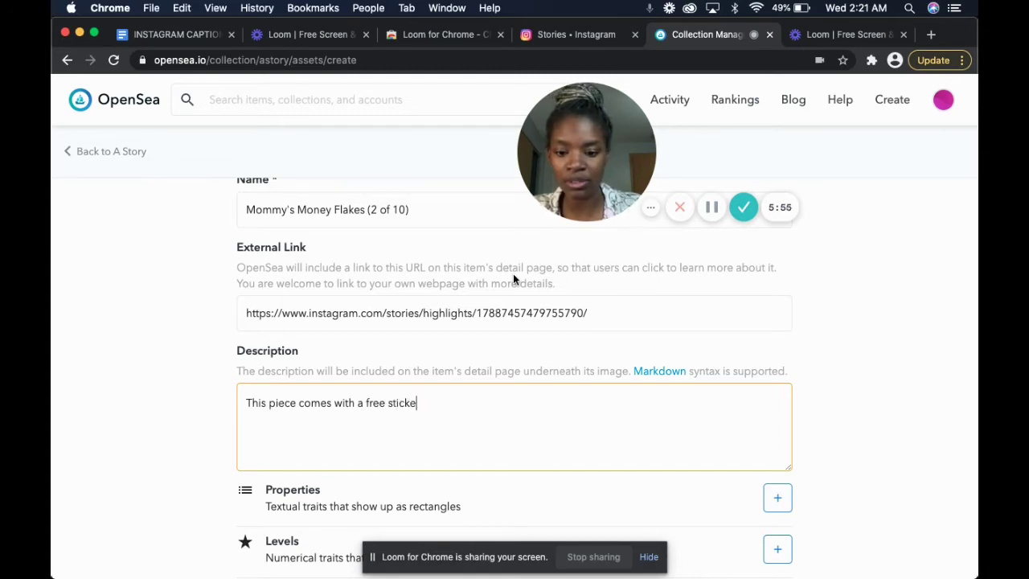
key("BackSpace")
type(". ")
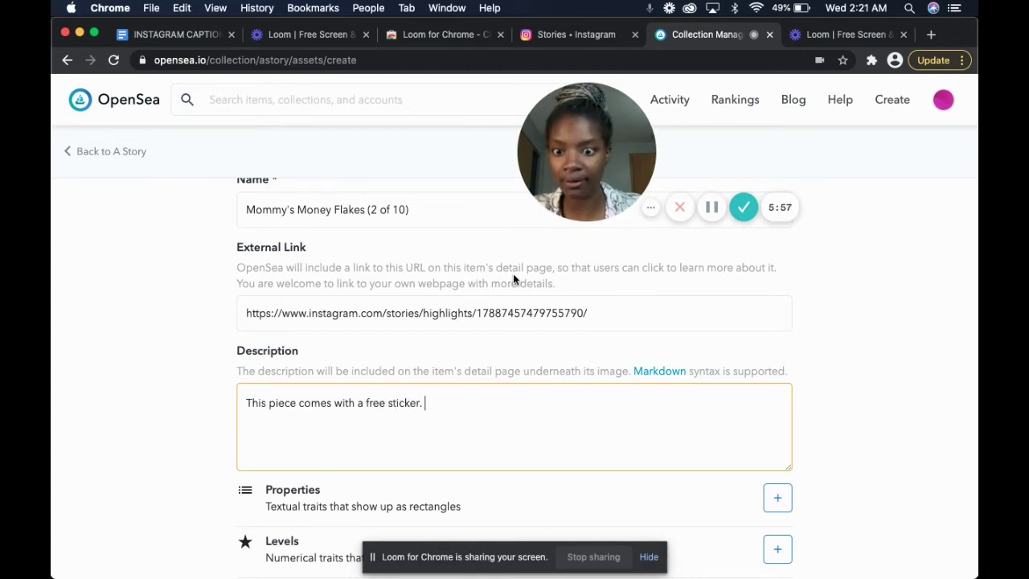
Step: Continue the item's description with the sentence "To collect the stick, hit me up on Instagram or Twitter."
type("To collect")
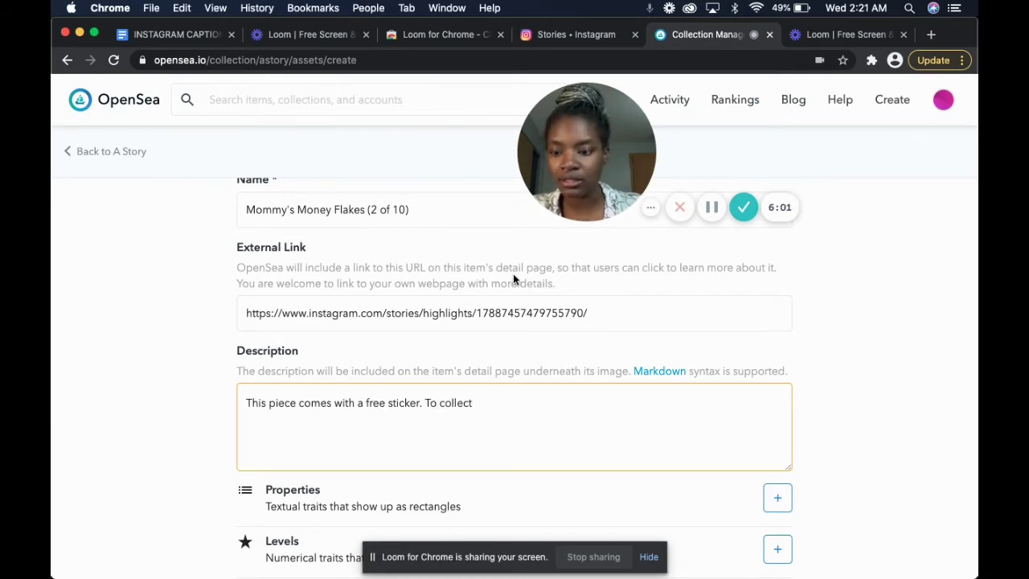
type(" the")
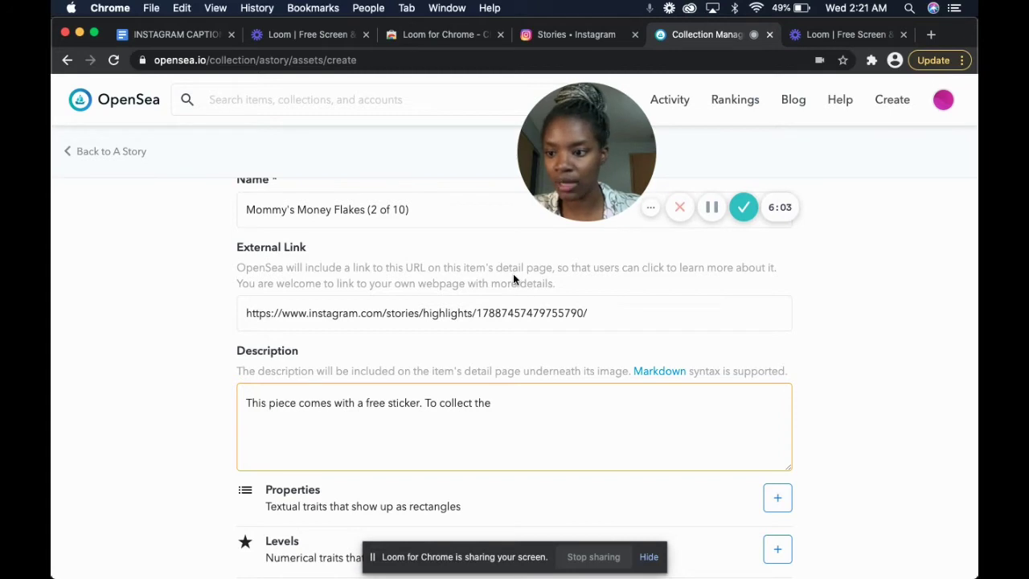
type(" stick")
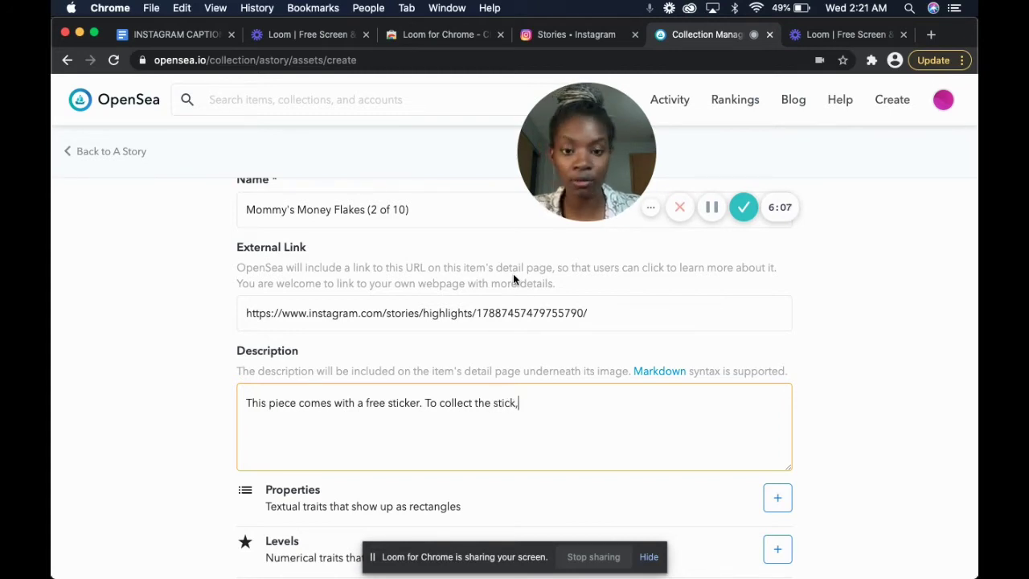
type(", ")
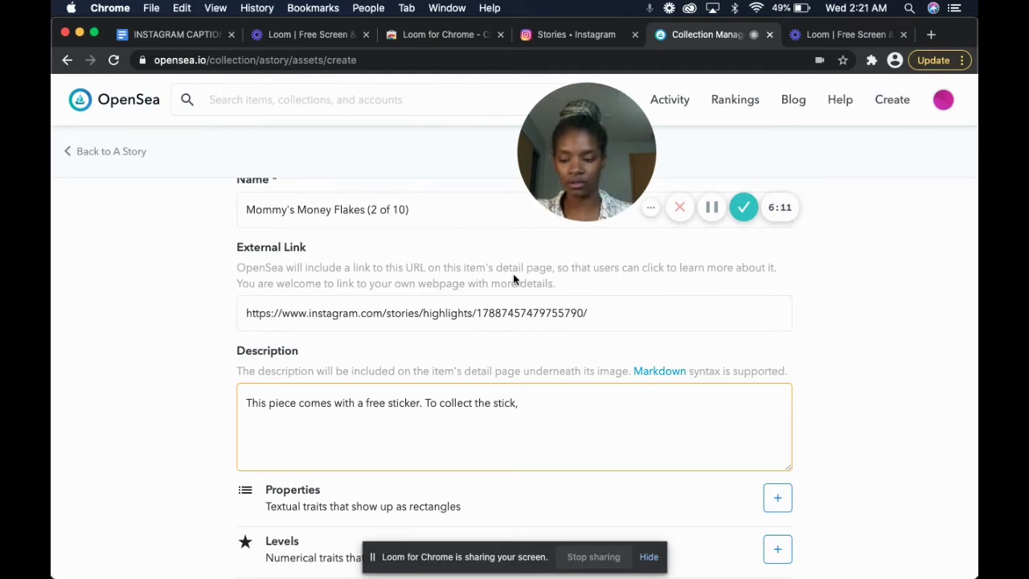
type("hit")
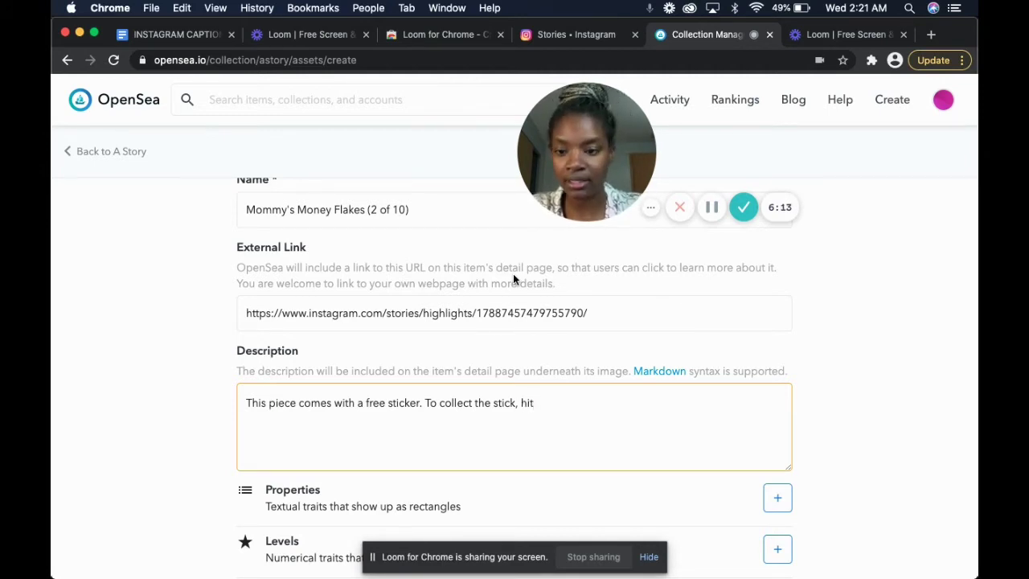
type(" me u")
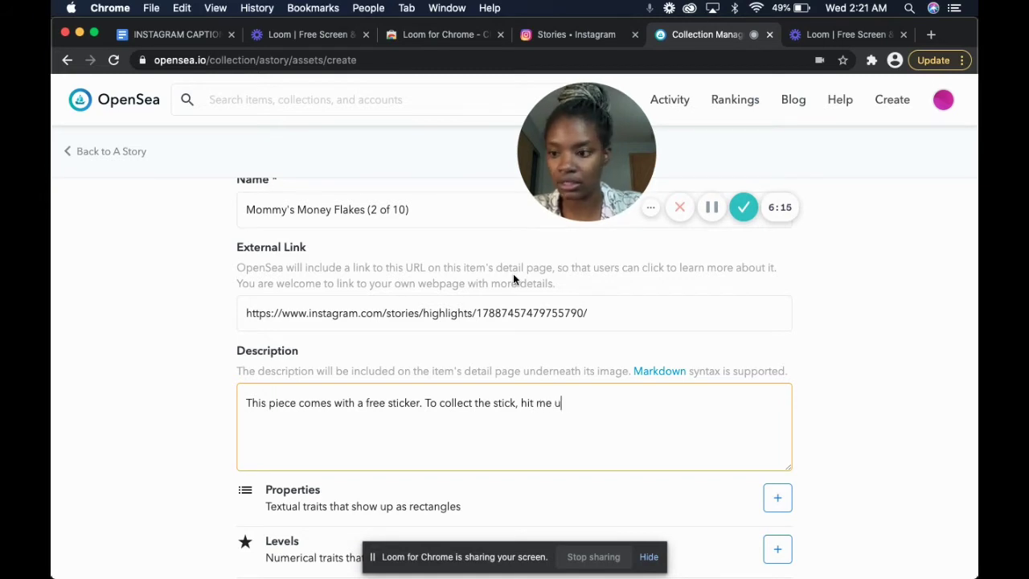
type("p on")
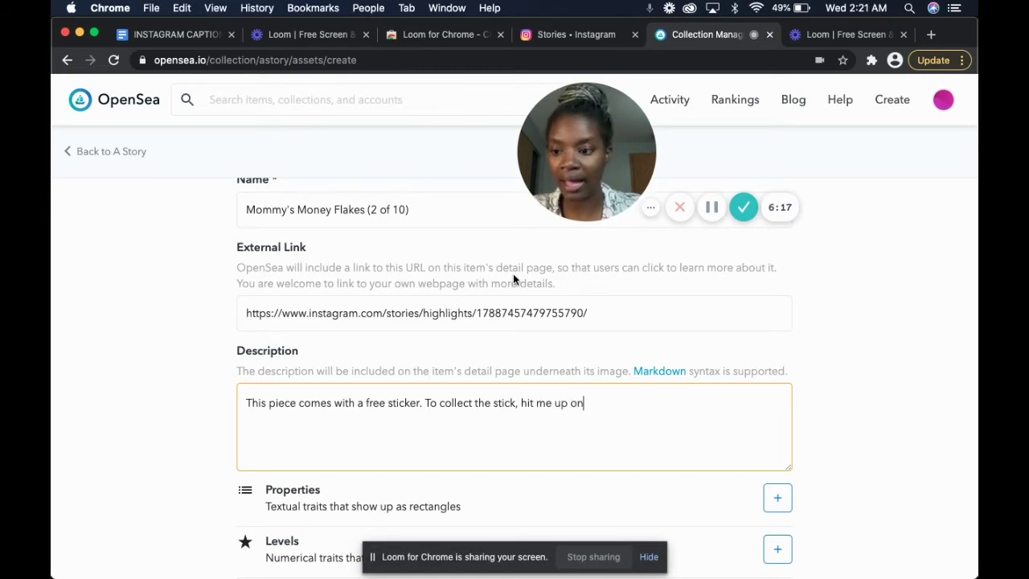
type(" Insta")
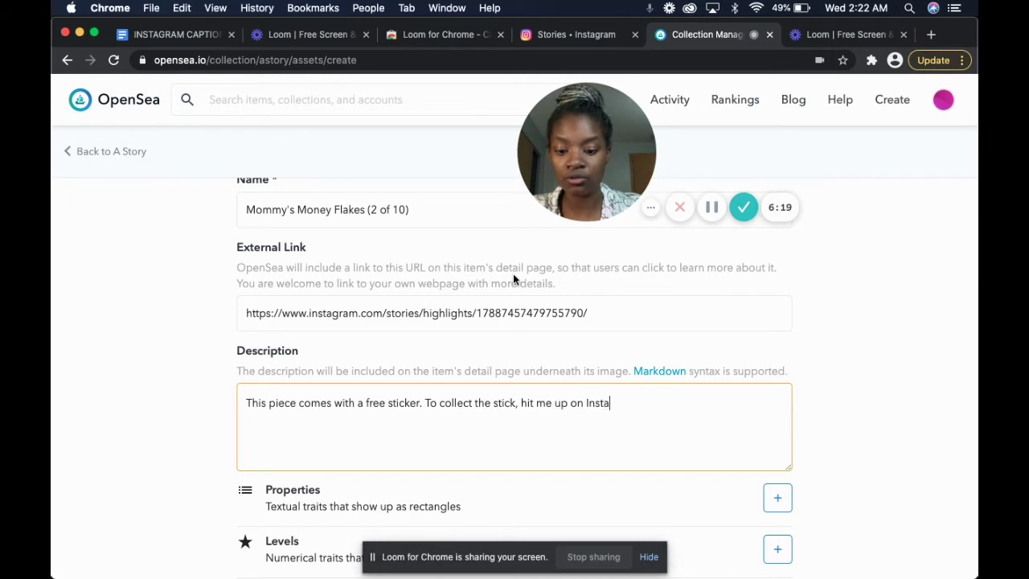
type("gram or Twi")
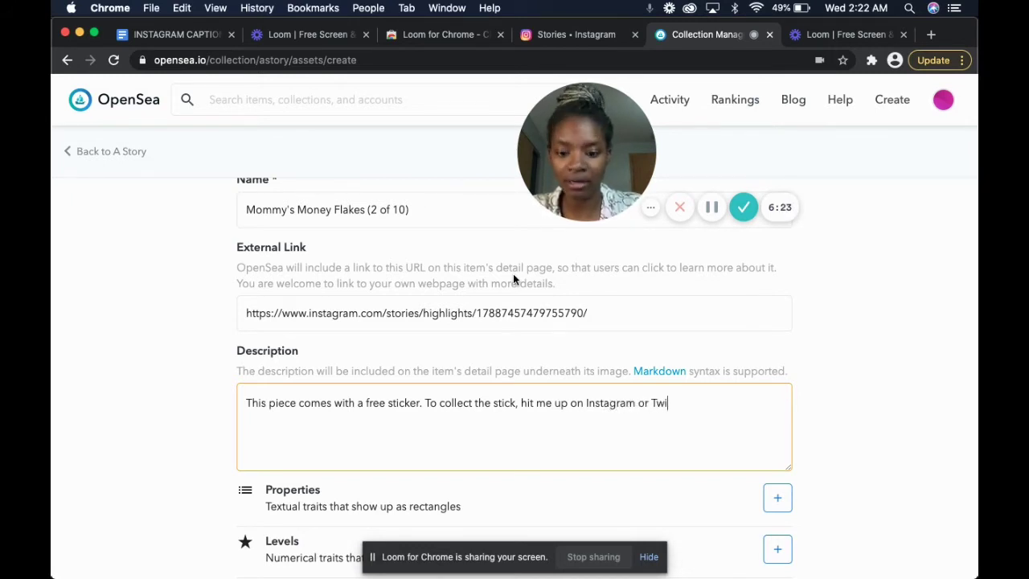
type("tter")
key("BackSpace")
key("BackSpace")
key("BackSpace")
type("e")
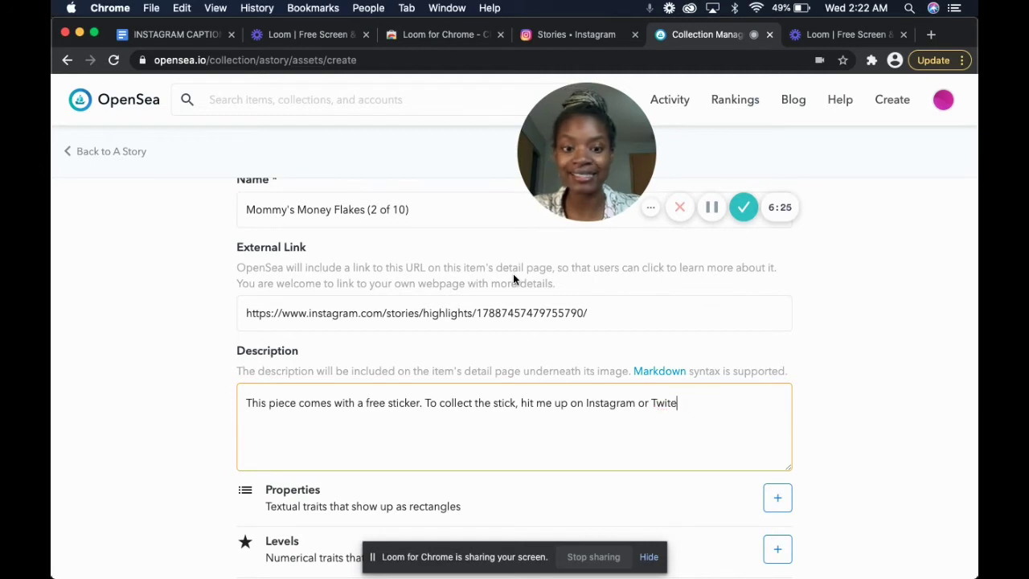
type("r")
key("BackSpace")
key("BackSpace")
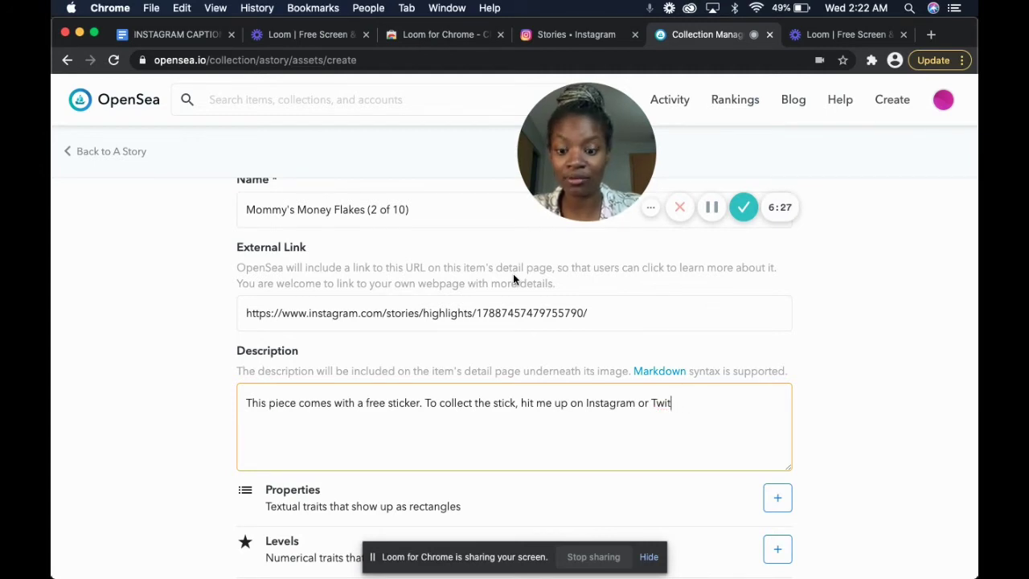
type("ter. ")
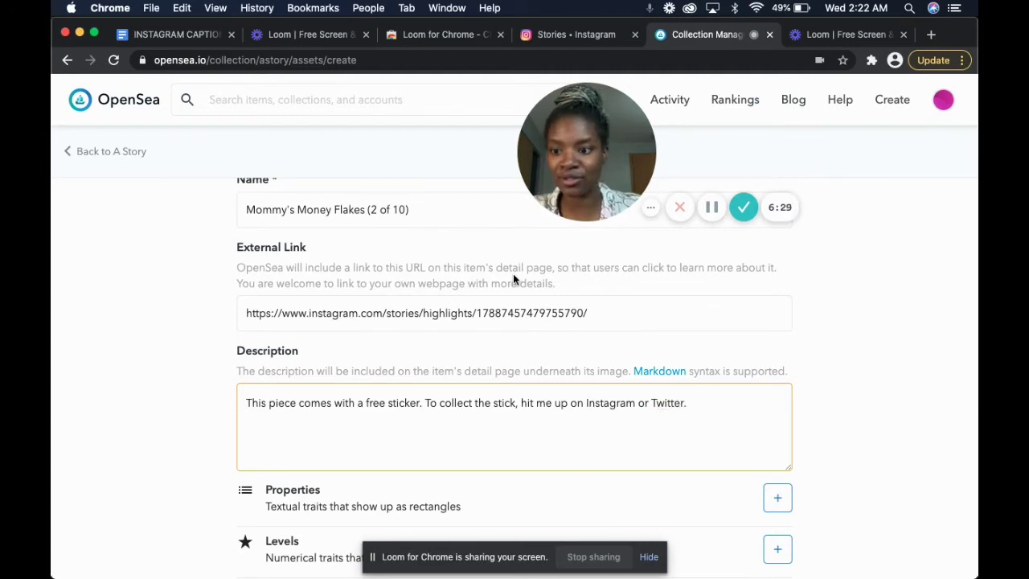
Step: Add the sentence "OpenSea doesn't allow information outside of the wallet to be collection." to the end of the item's description
type("Open")
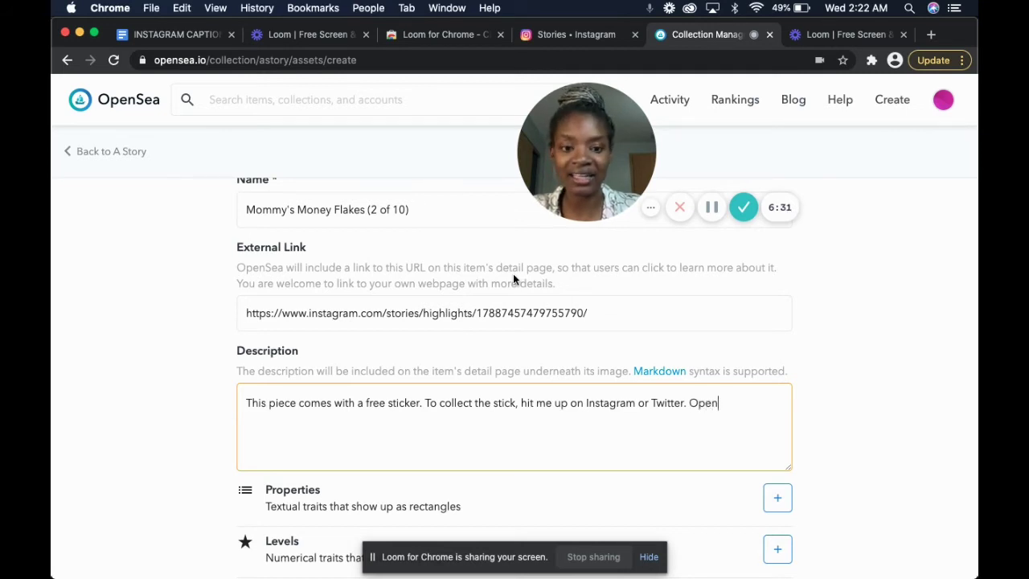
type("Sea")
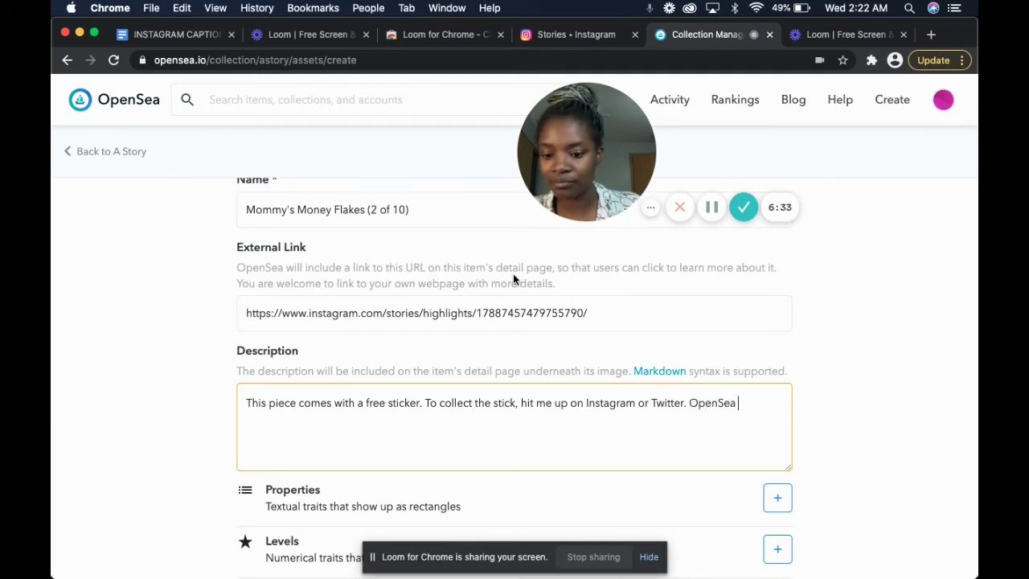
type(" doesn't")
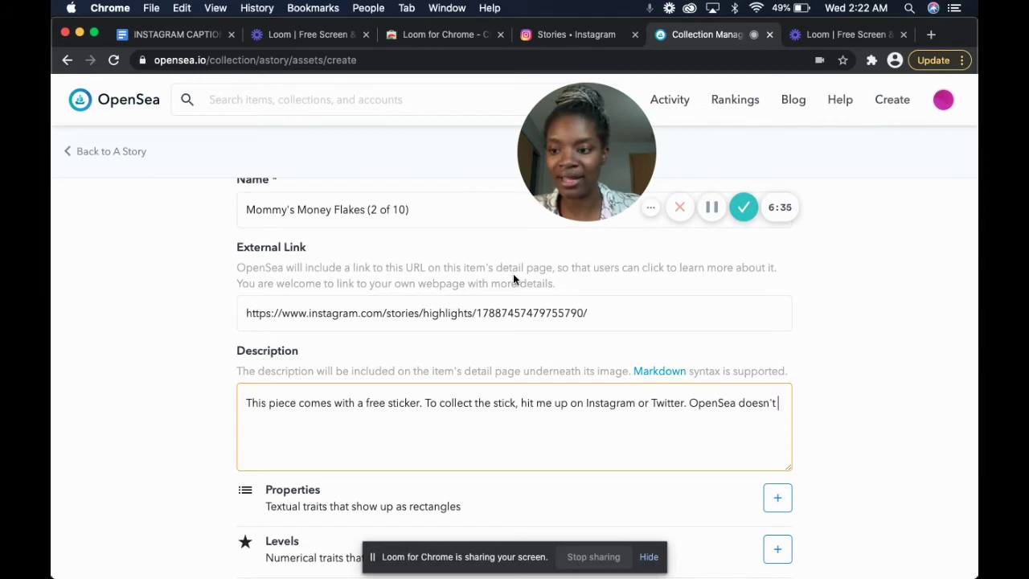
type(" allow")
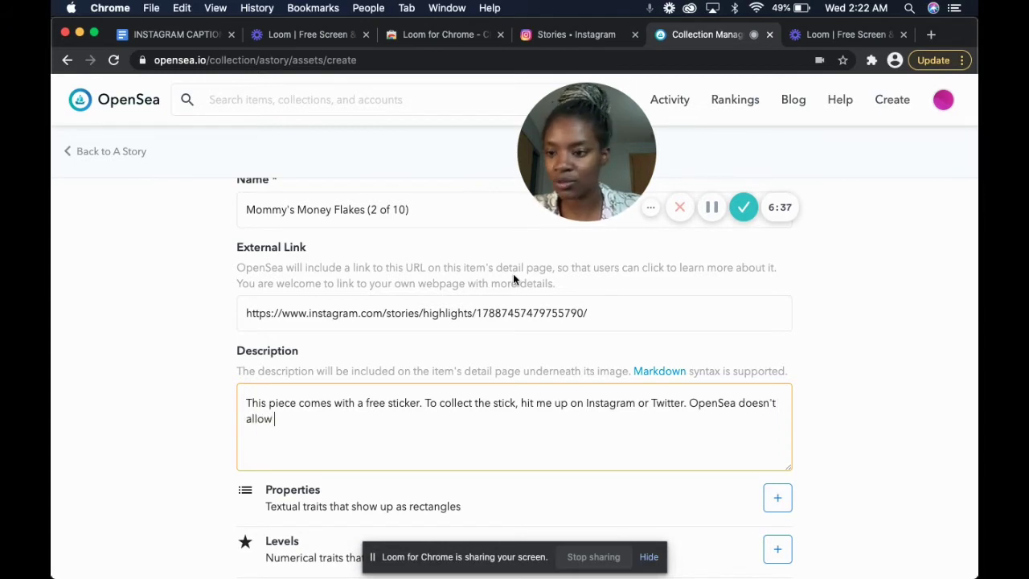
type(" in")
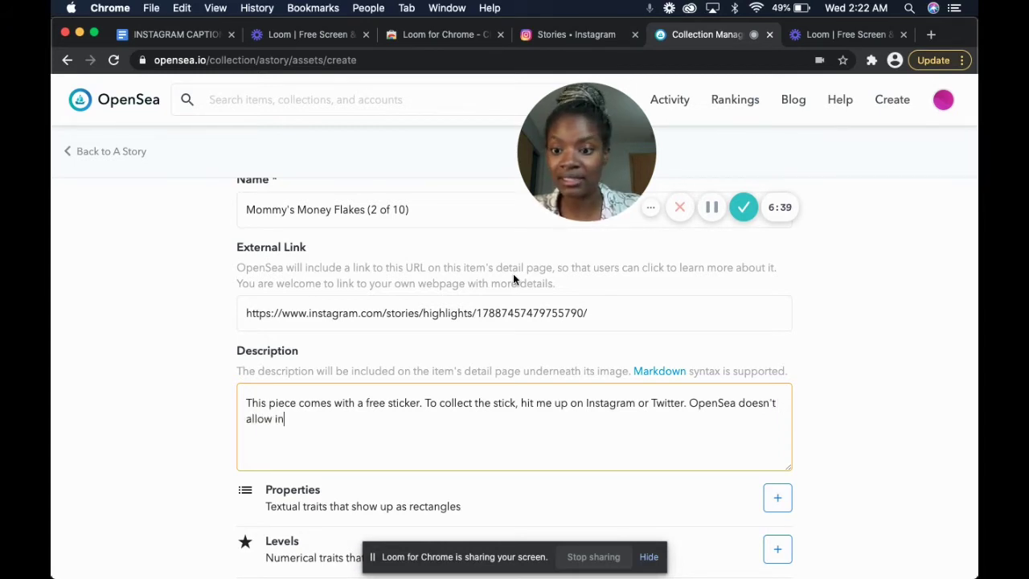
type("formation out")
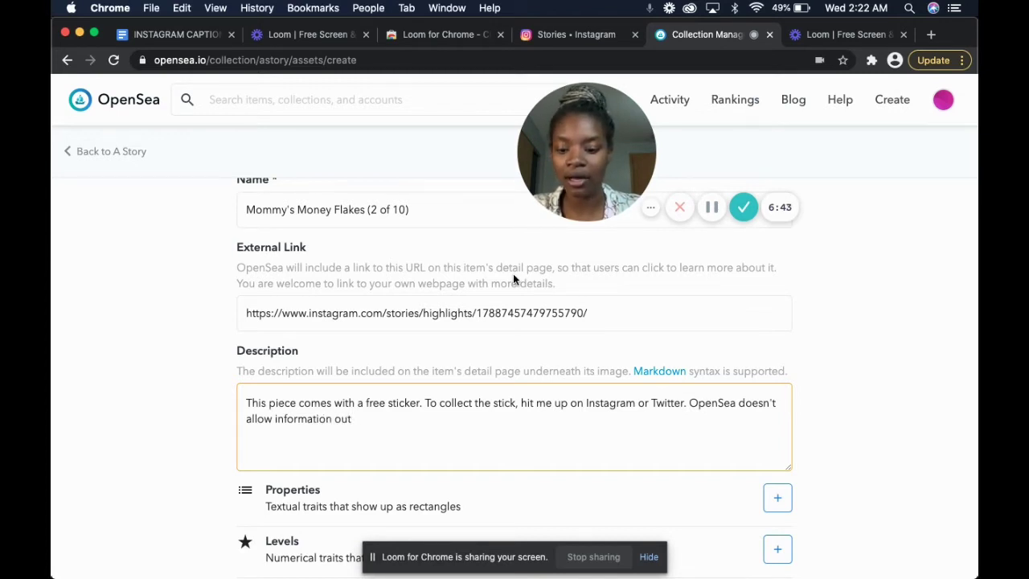
type("side of the")
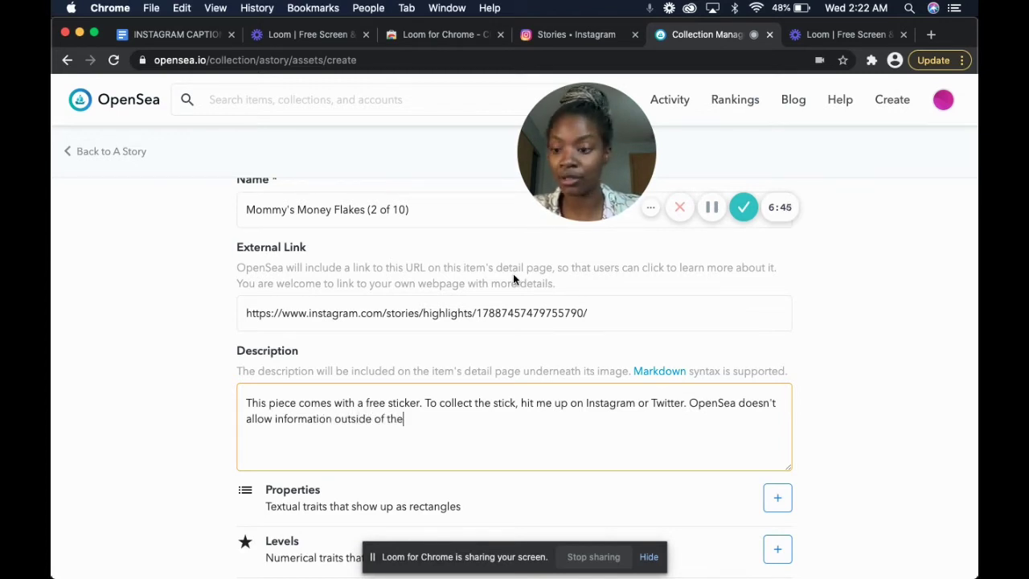
type(" wallet ")
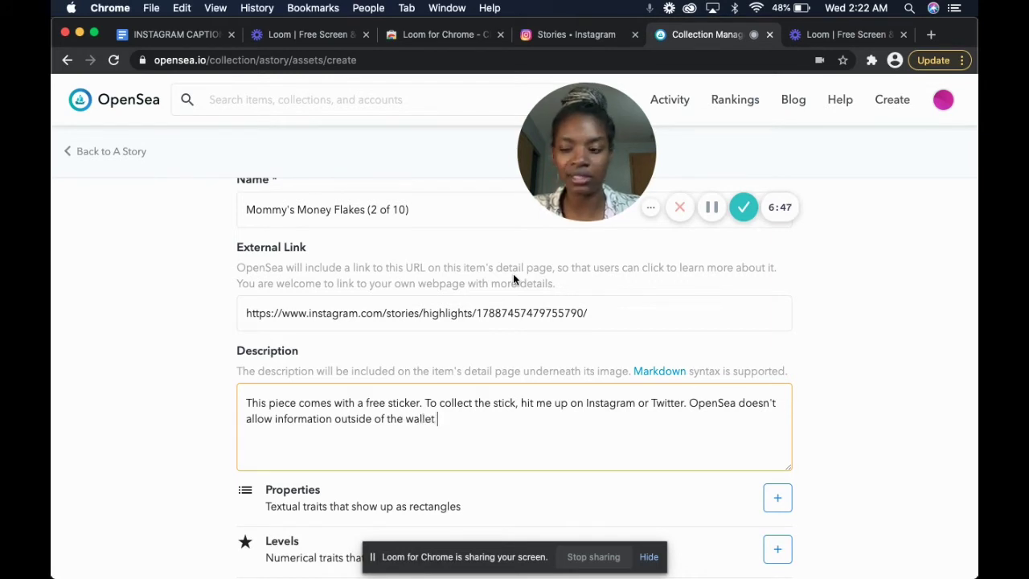
type("to ")
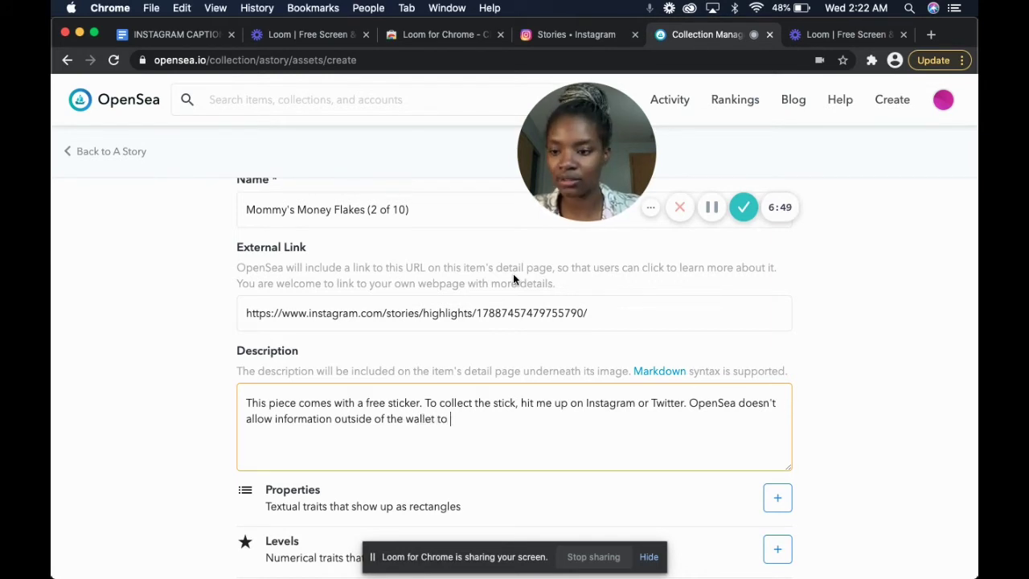
type("be")
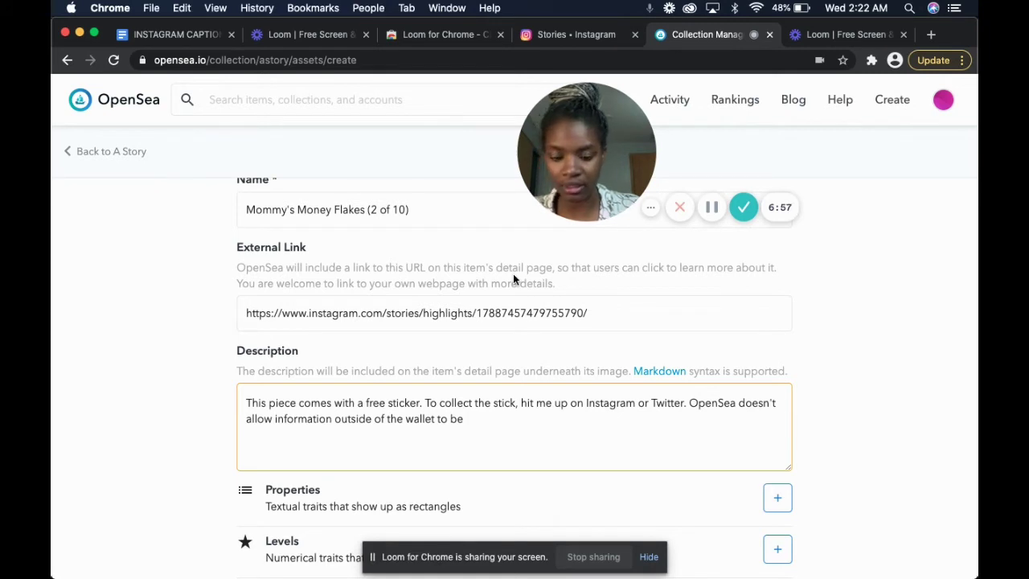
type("collection")
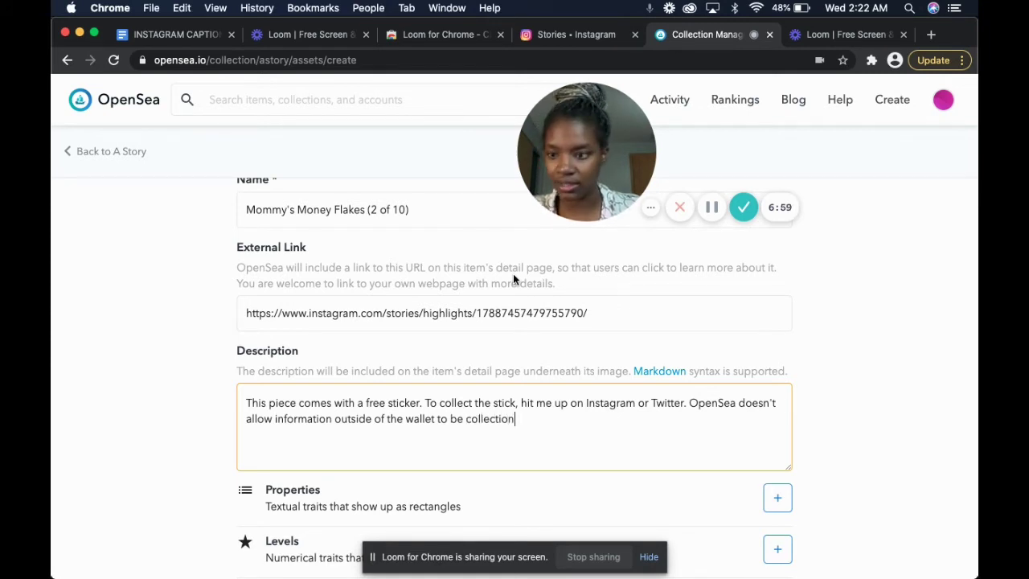
type(".")
Step: Add a second paragraph to the description, separated by a blank line, reading "This piece is a set of 10. A total of 100."
key("Return")
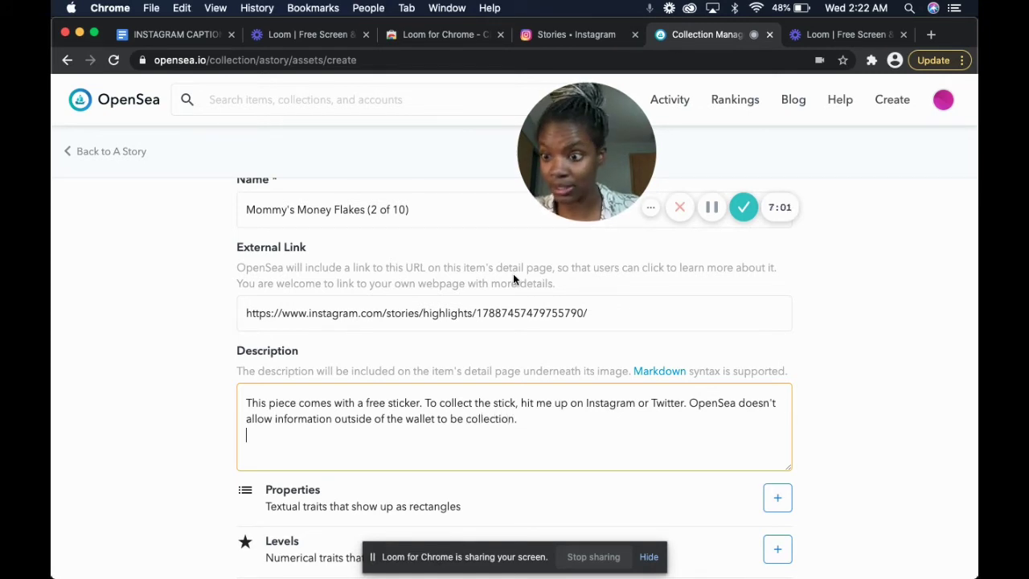
key("Return")
type("T")
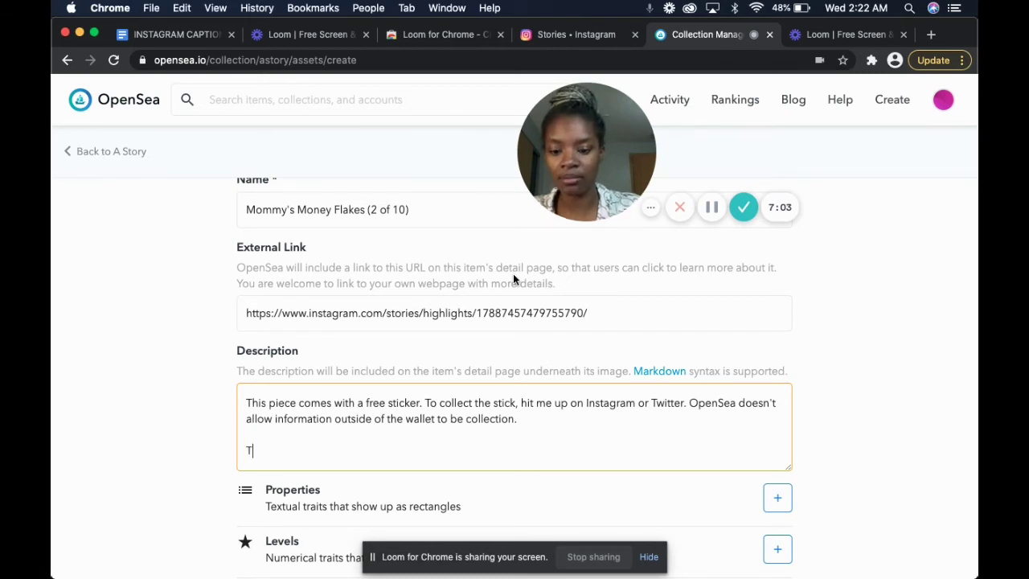
type("his pie")
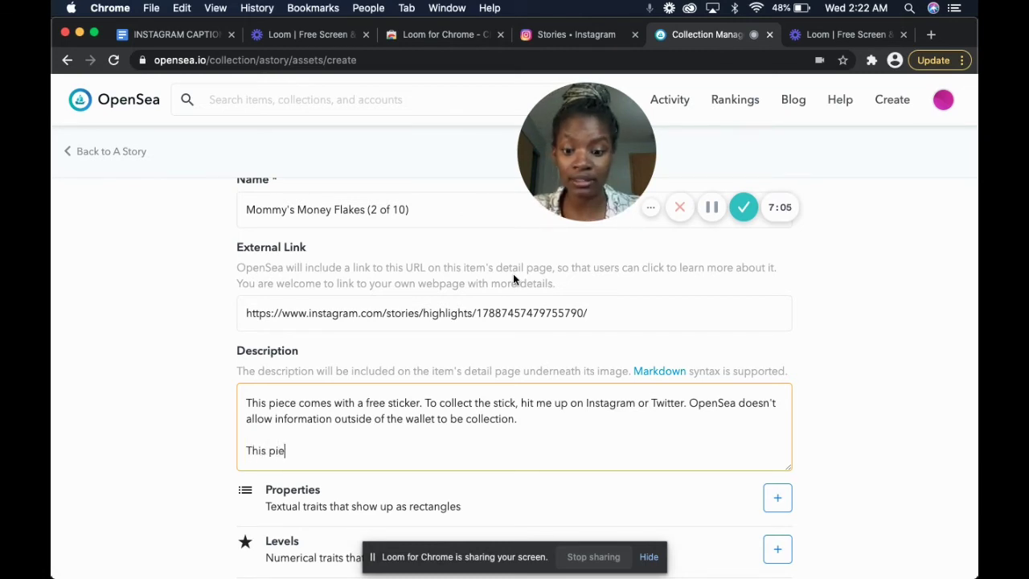
type("ce is ")
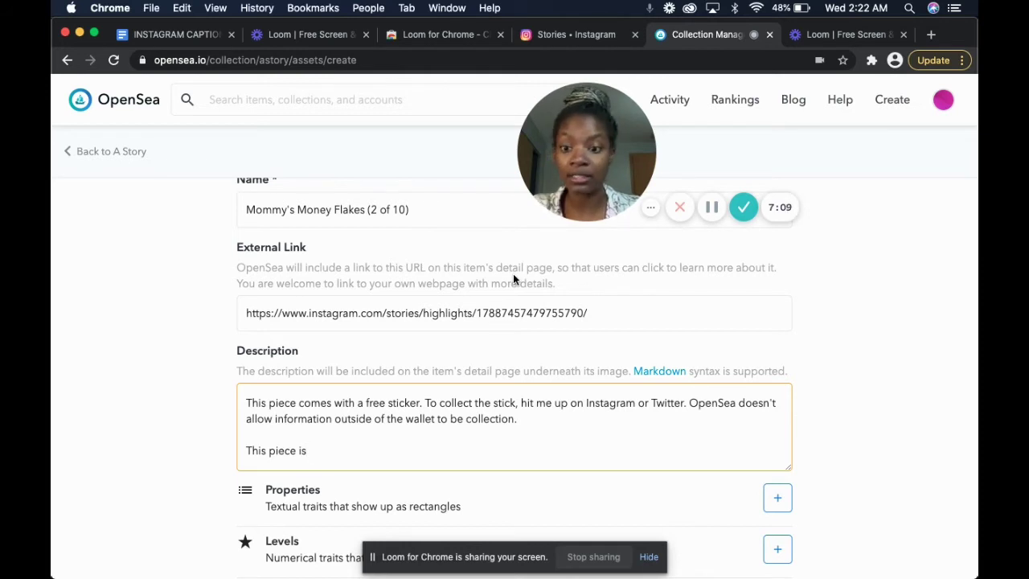
type("a set o")
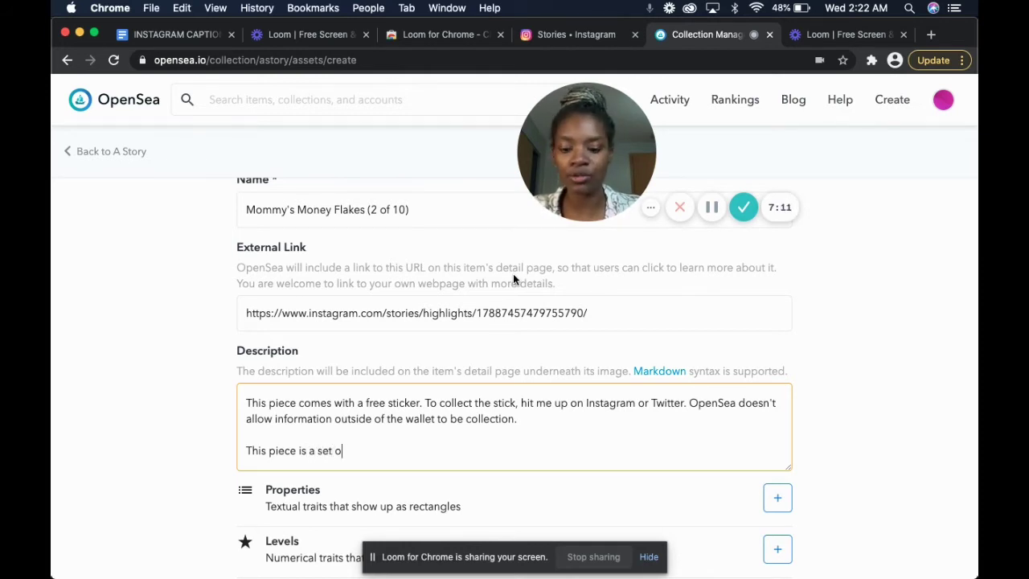
type("f 10")
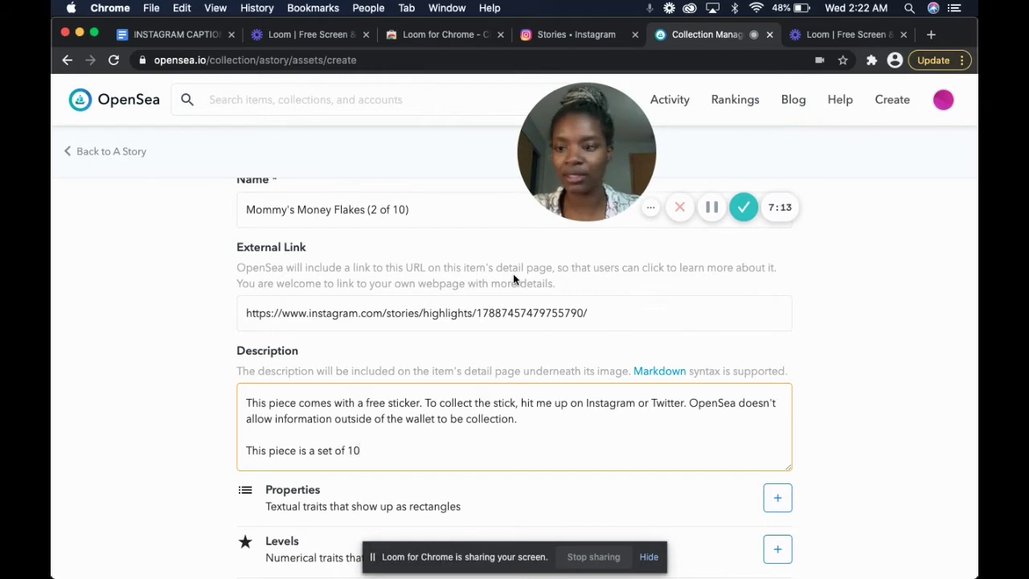
type(". A ")
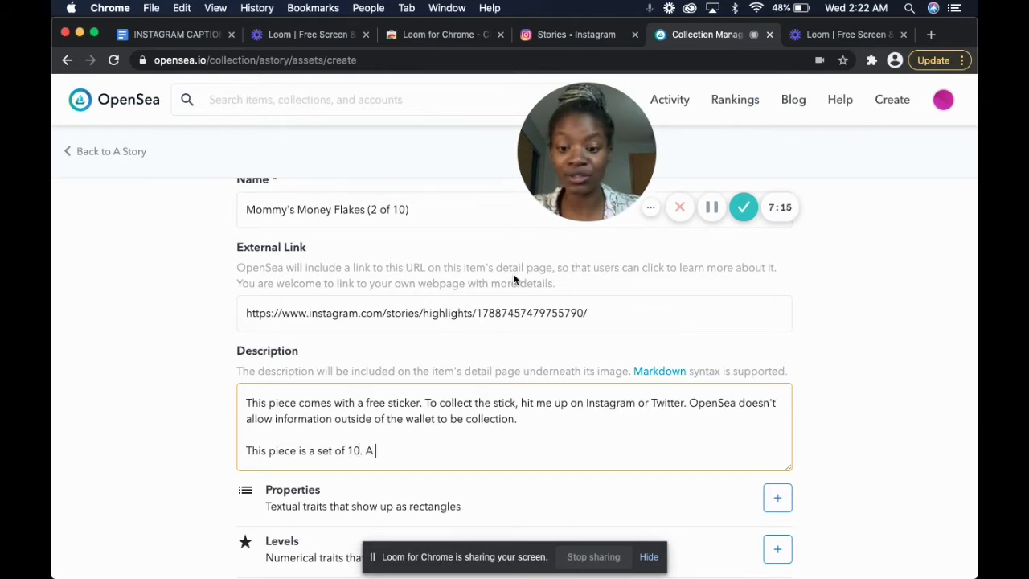
type("100")
key("BackSpace")
key("BackSpace")
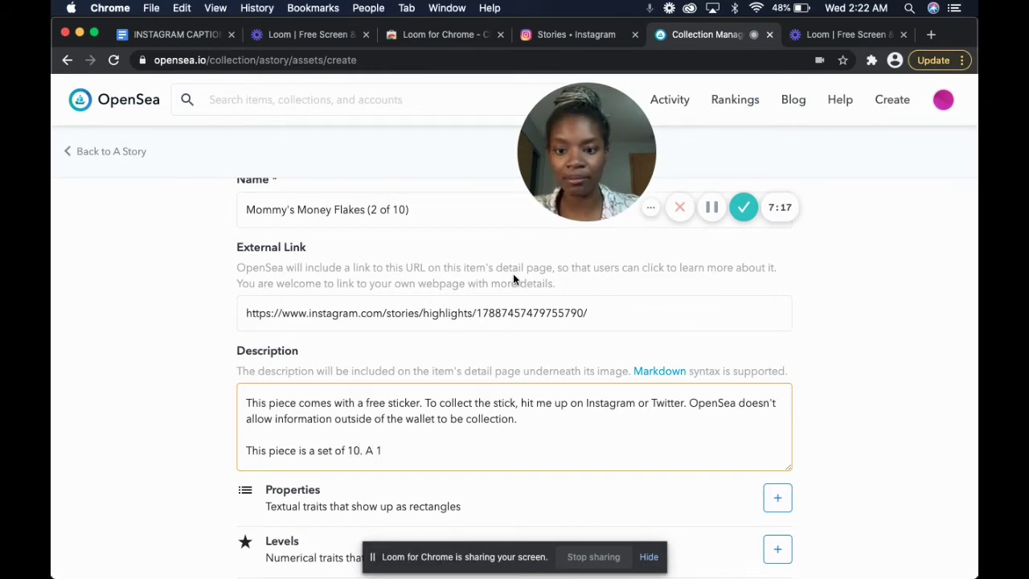
key("BackSpace")
type("total ")
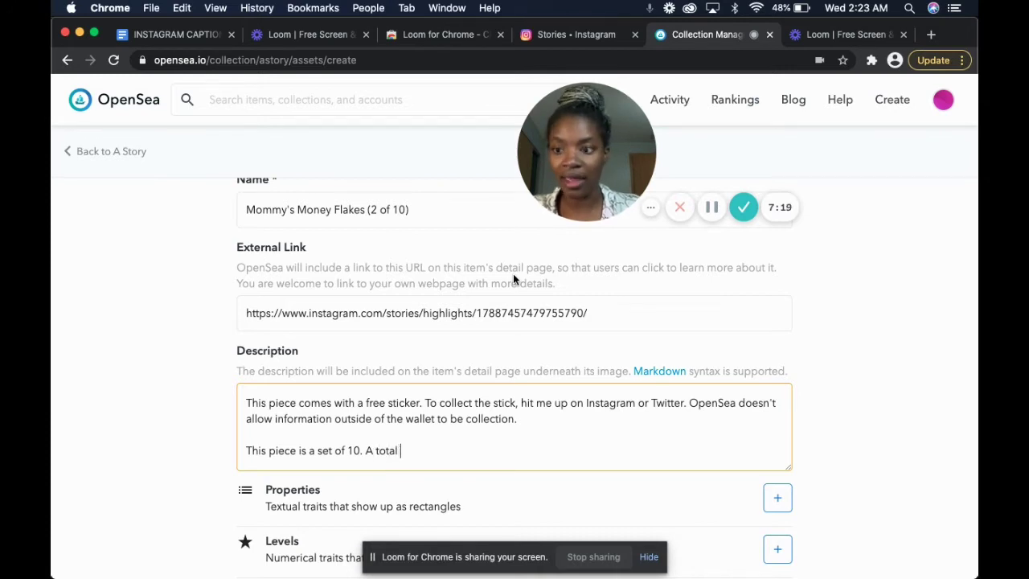
type("of 100")
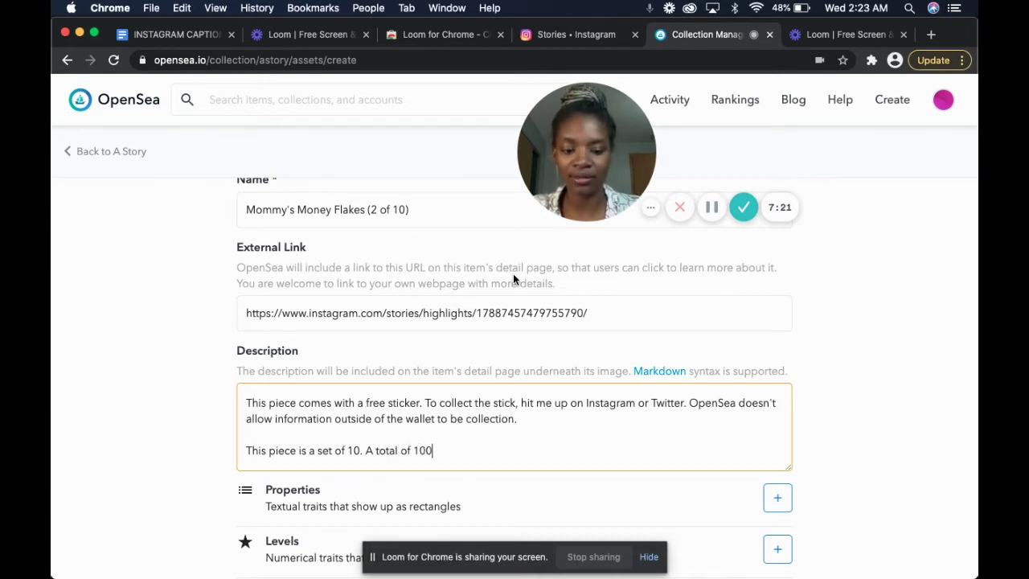
type(".")
Step: Start a third paragraph in the description, separated by a blank line, with "Thank you for liking my art!!"
key("Return")
key("Return")
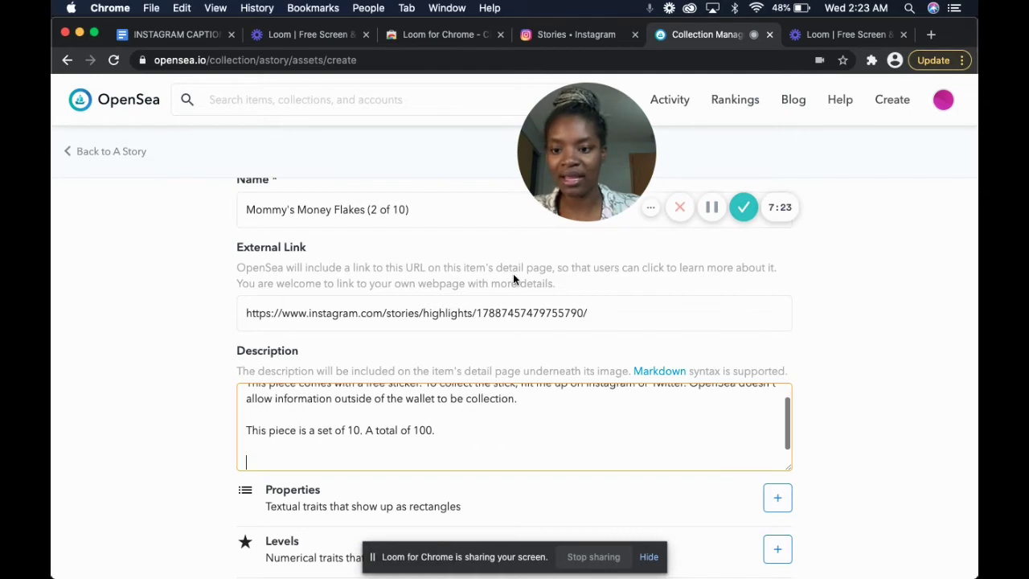
type("Thank")
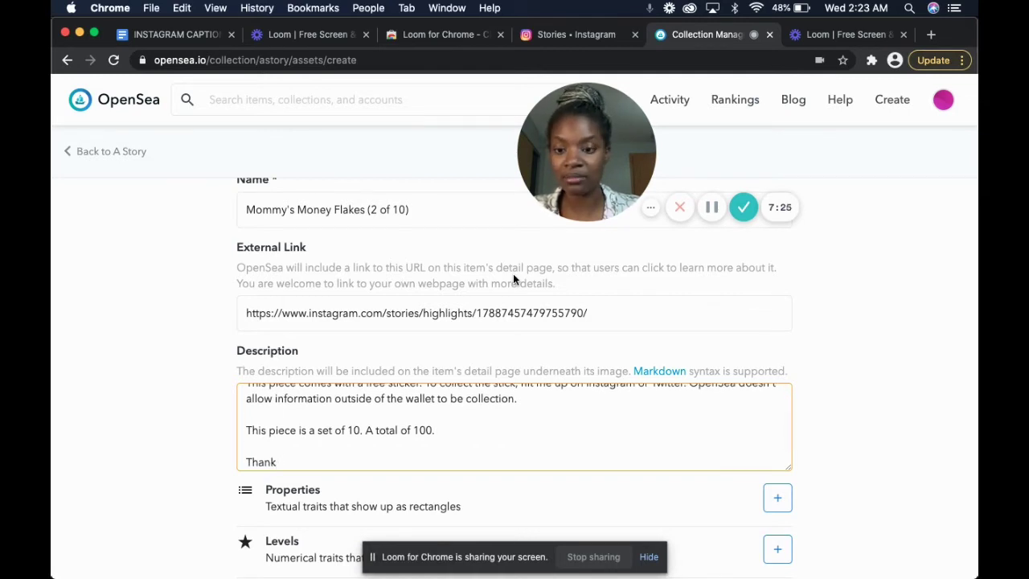
type(" you")
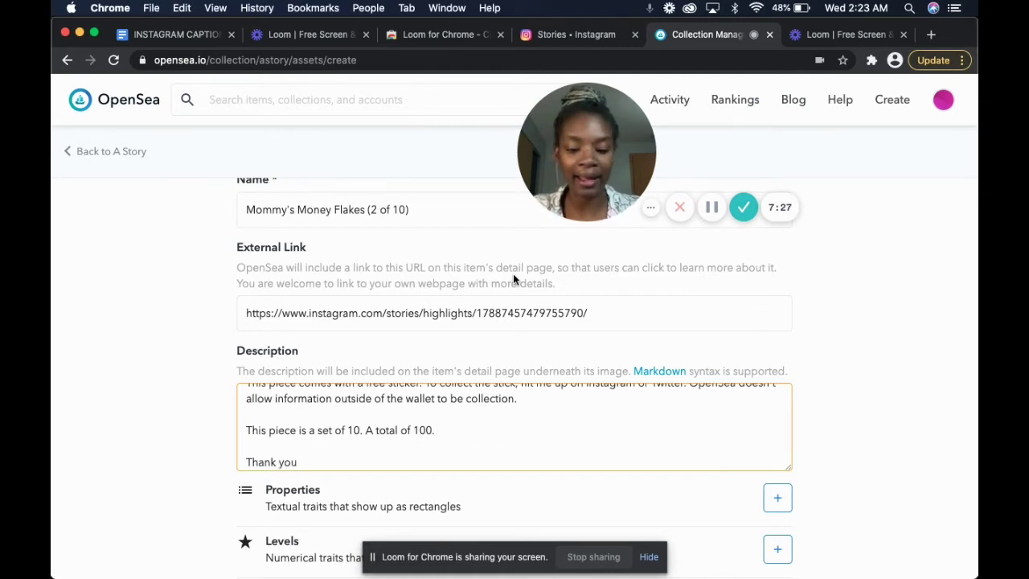
type(" for lik")
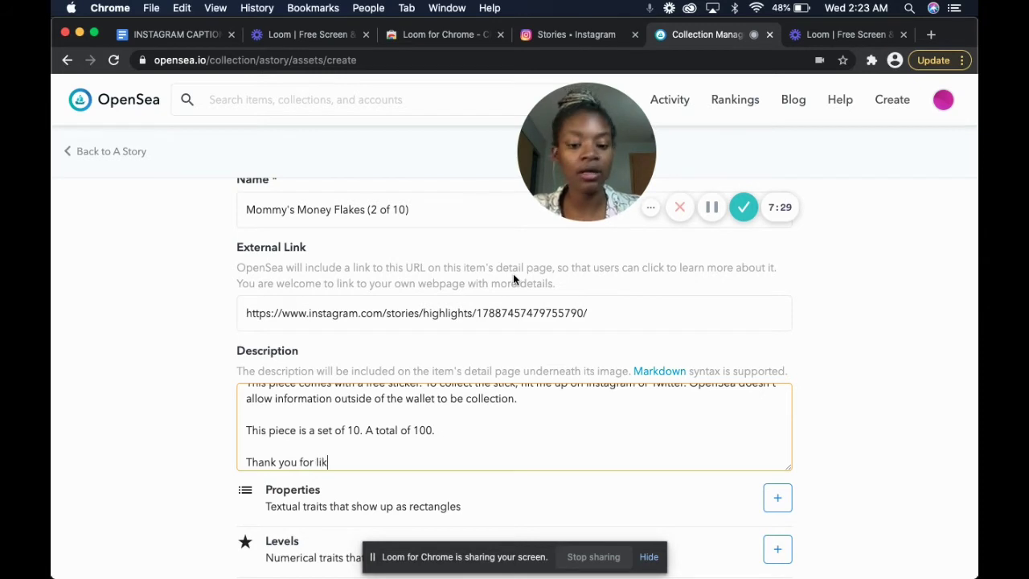
type("ing m")
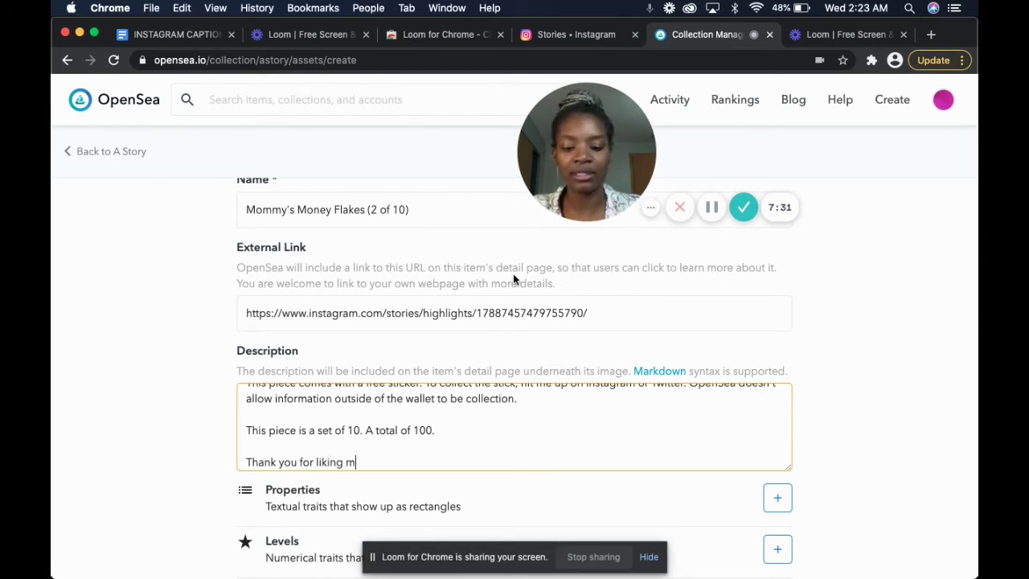
type("y art")
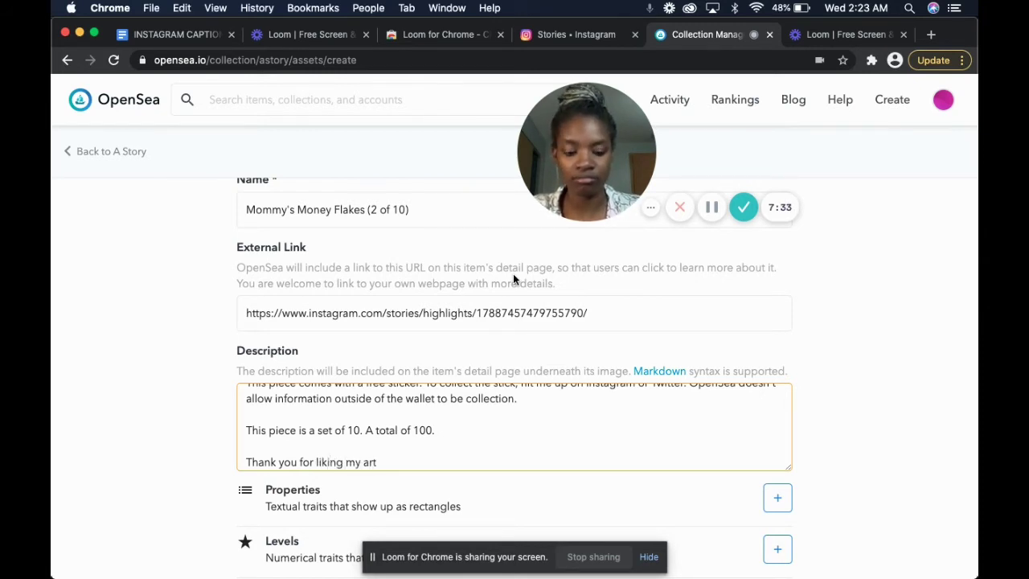
type("!! Im")
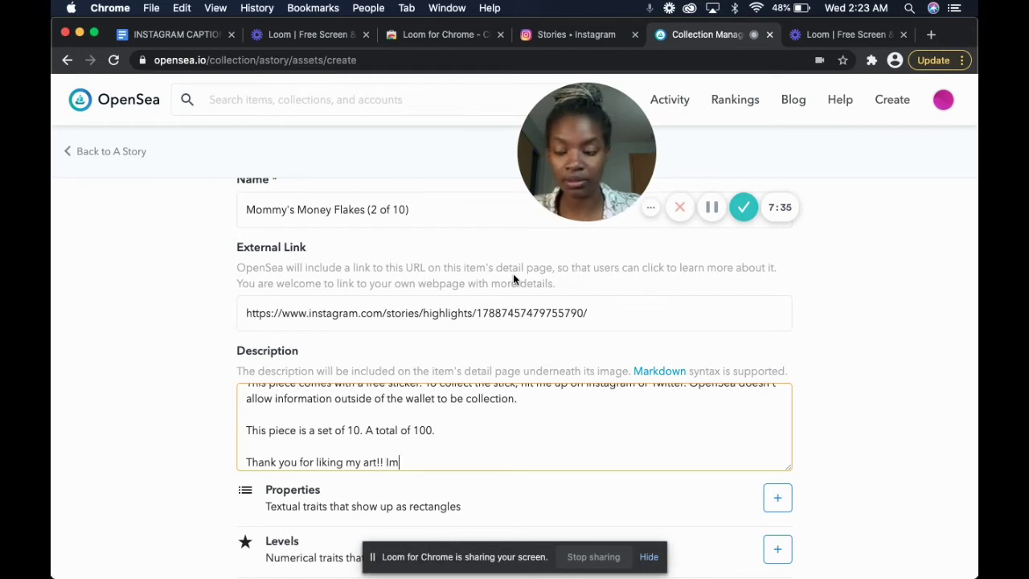
Step: Continue the description's third paragraph with the sentence "I'm glad it resonated with you!!"
key("BackSpace")
type("'mm=")
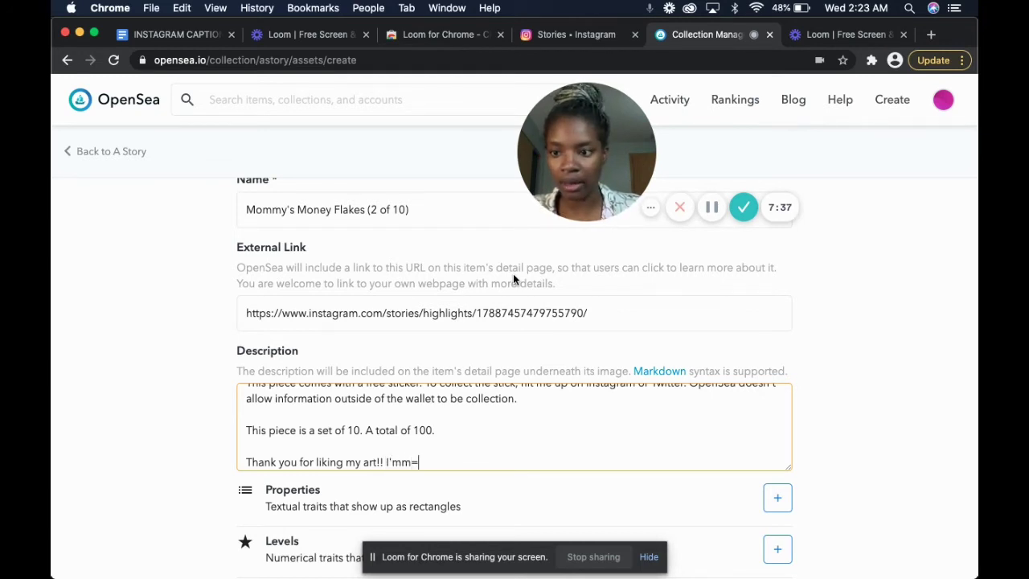
key("BackSpace")
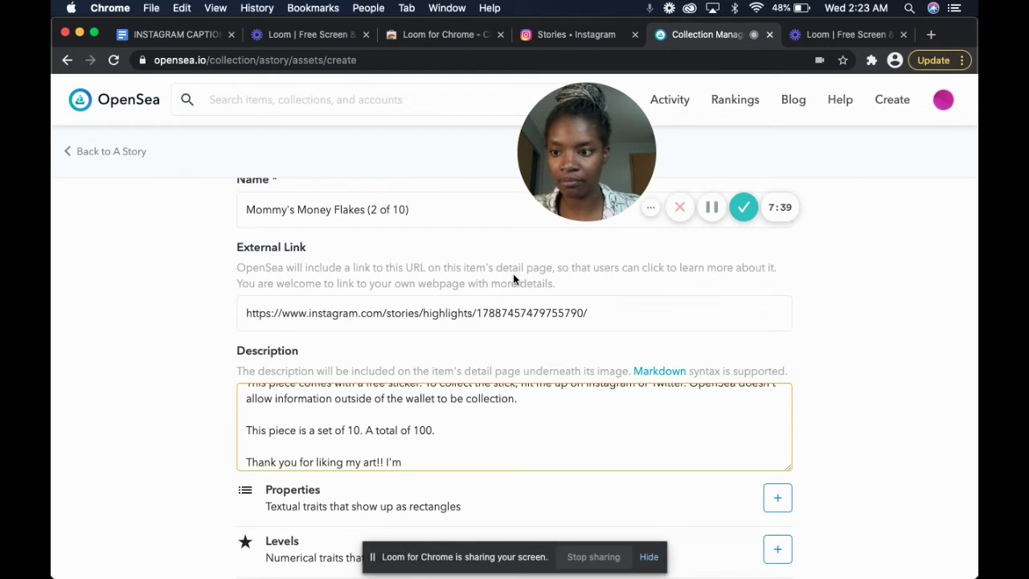
type("glad to")
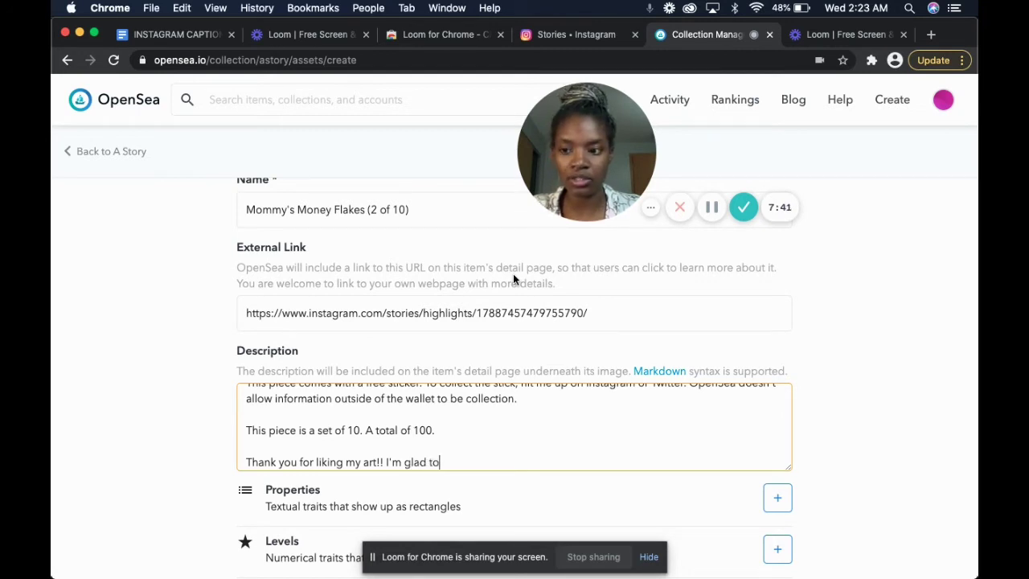
key("BackSpace")
key("BackSpace")
type("it ")
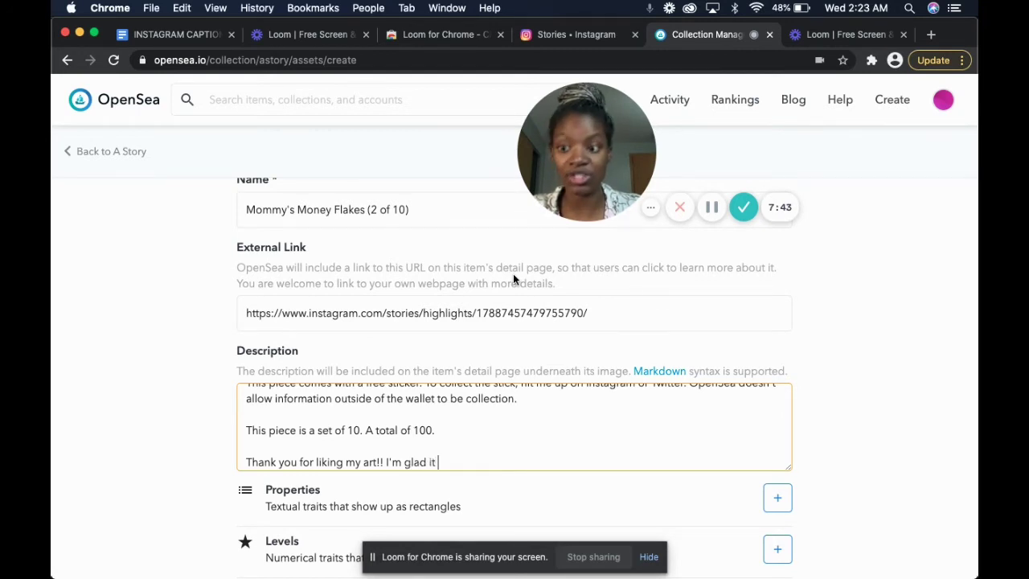
type("resona")
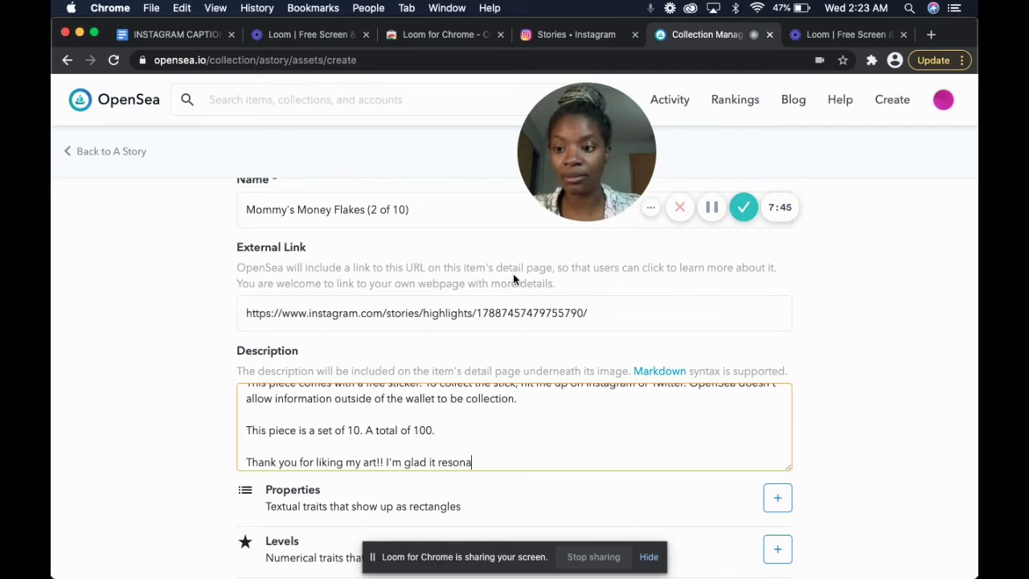
type("ted with ")
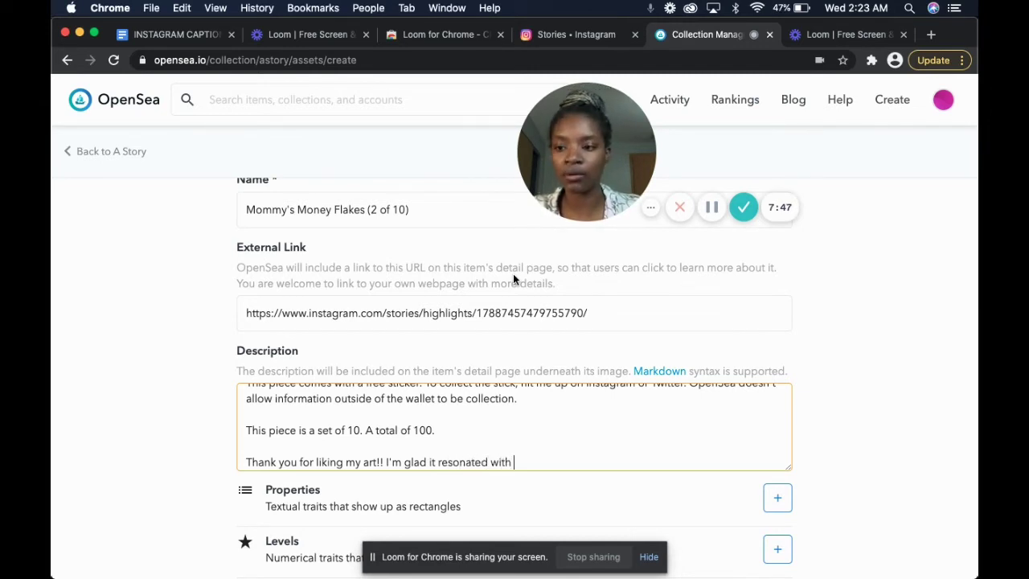
type("you!!")
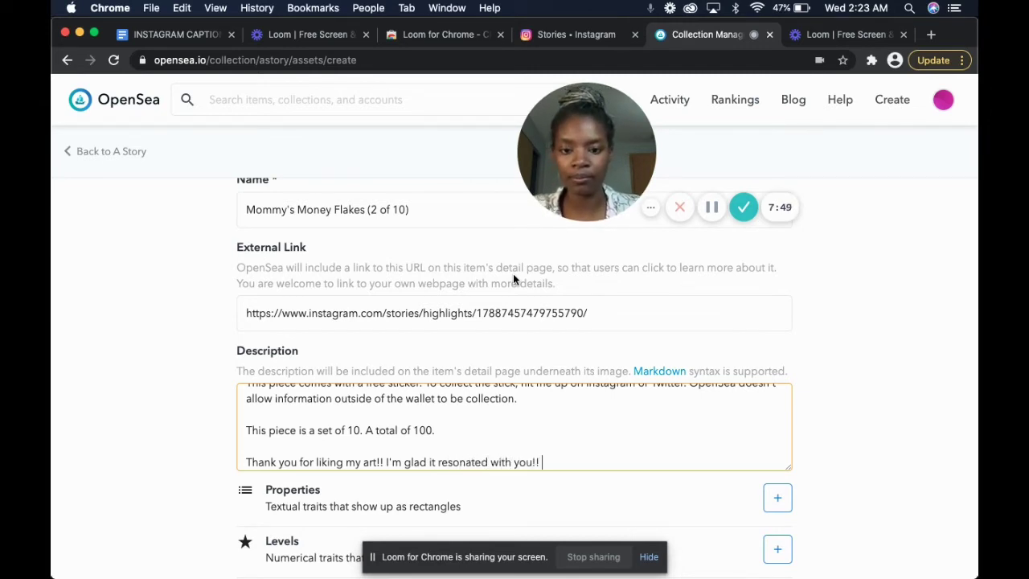
Step: Correct "stick" to "sticker" and "collection" to "collected" in the description's first paragraph
key("Up")
key("Up")
key("Up")
key("Up")
key("Up")
key("Up")
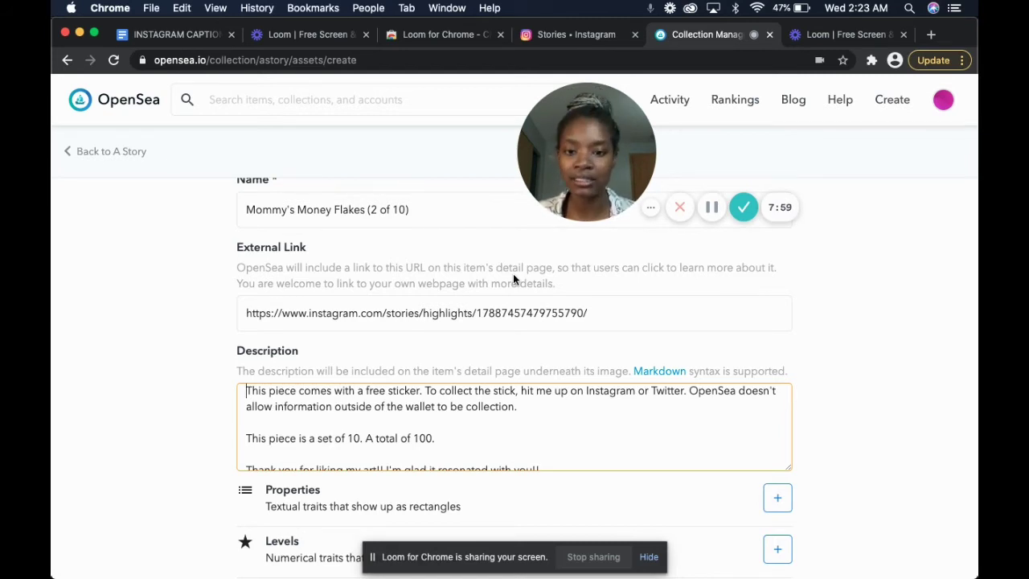
left_click(525, 392)
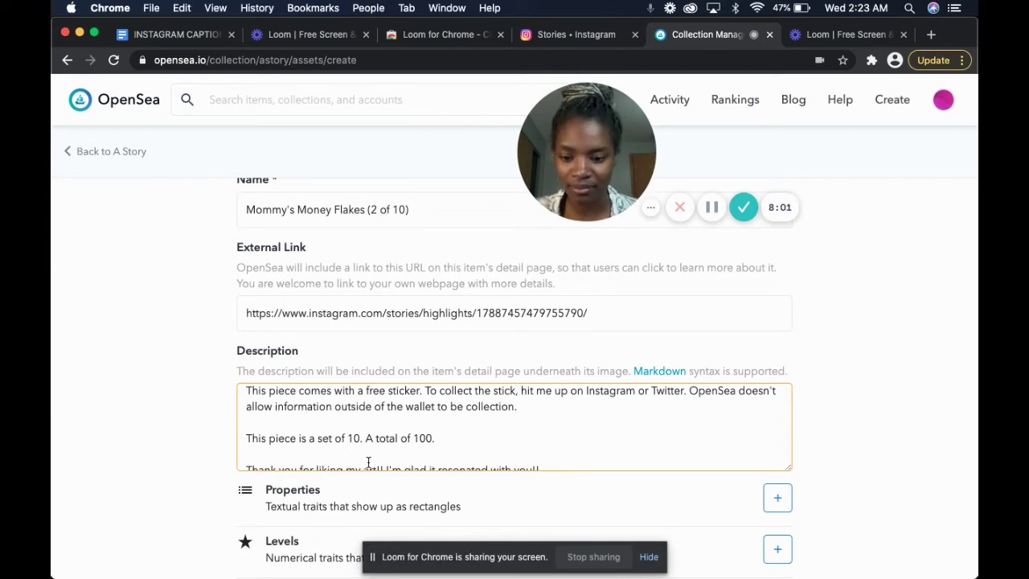
type("er")
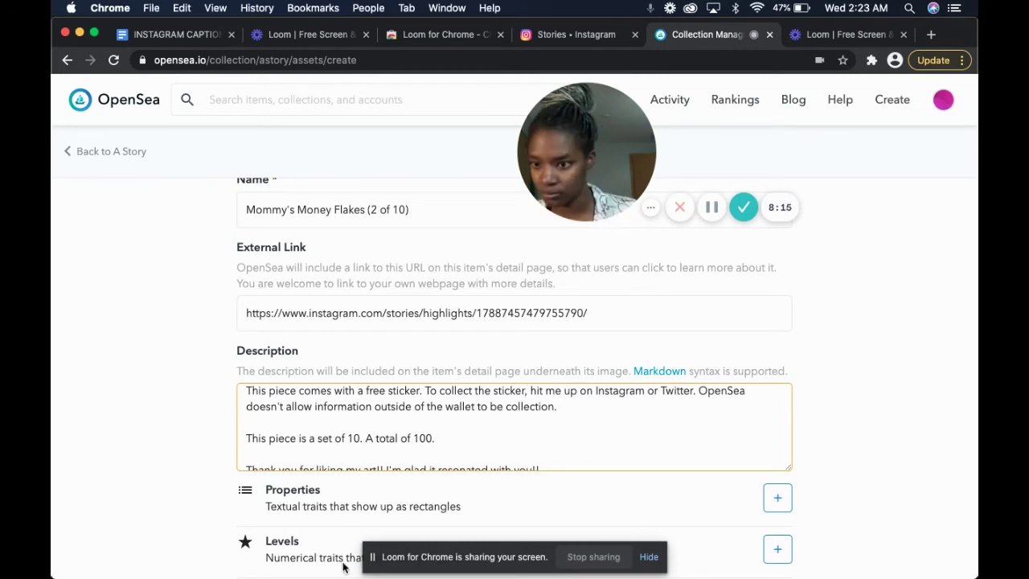
left_click(553, 407)
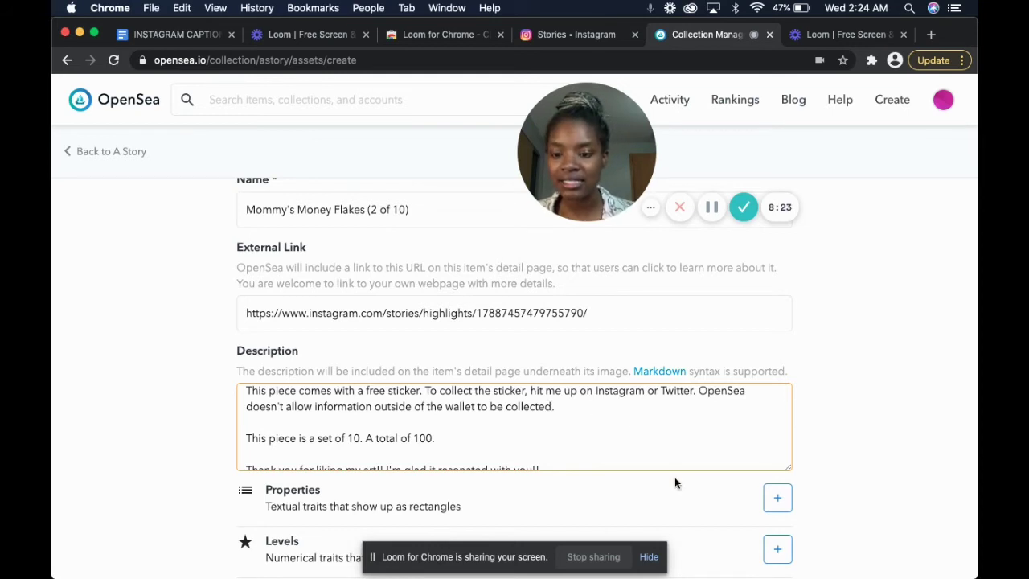
key("Down")
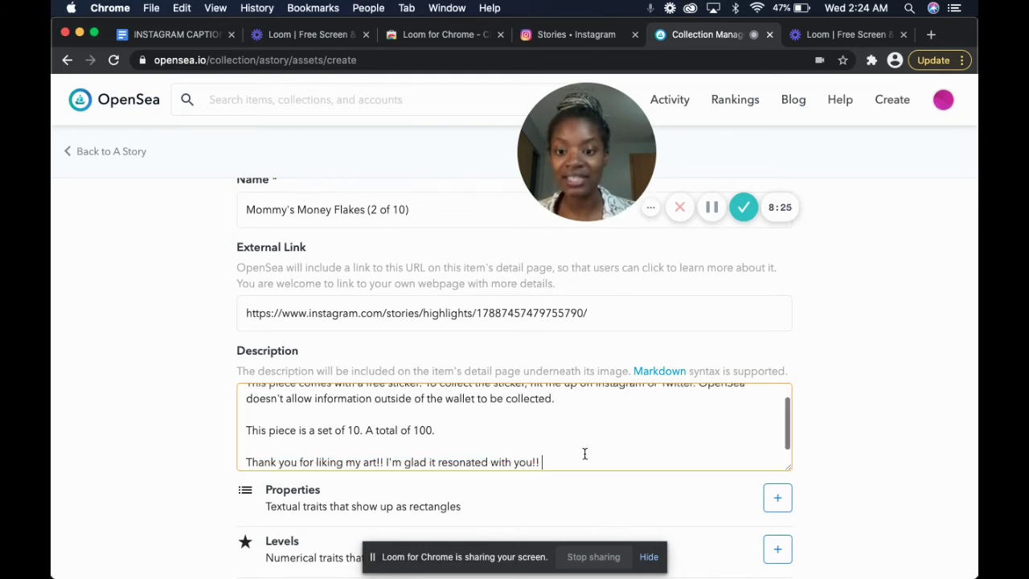
left_click(369, 428)
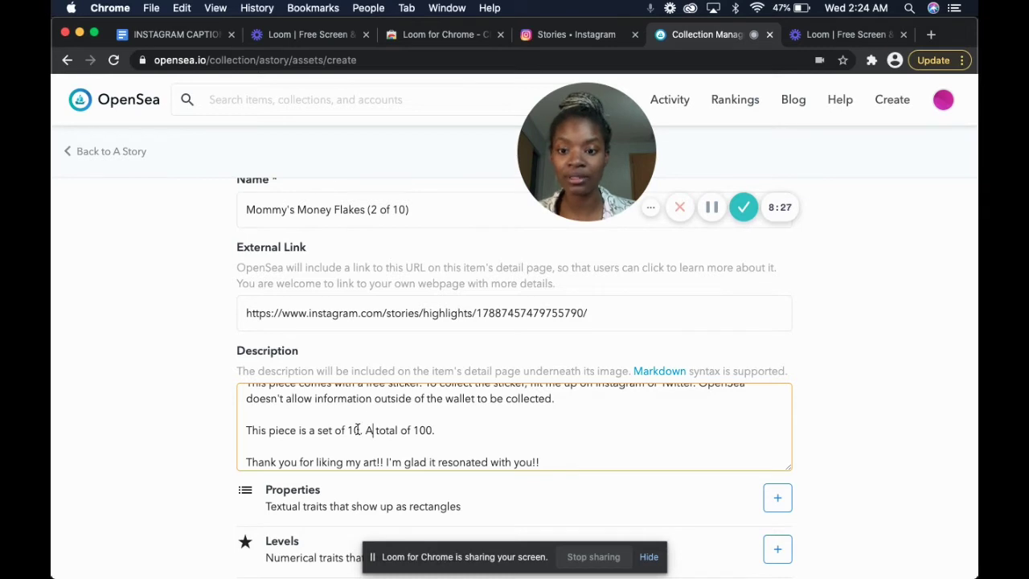
type("The is t")
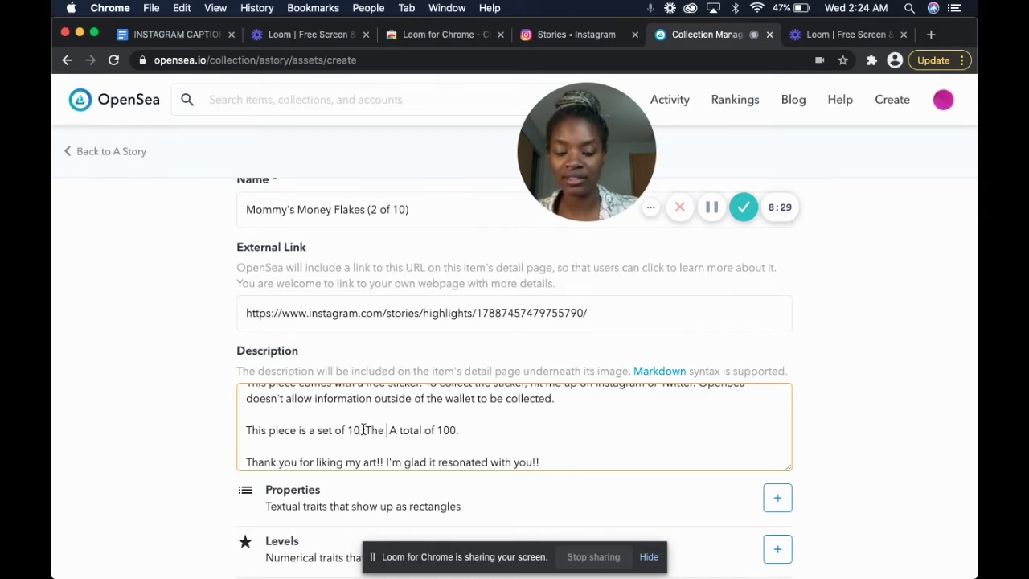
key("BackSpace")
key("BackSpace")
key("BackSpace")
key("BackSpace")
key("BackSpace")
key("BackSpace")
key("BackSpace")
key("BackSpace")
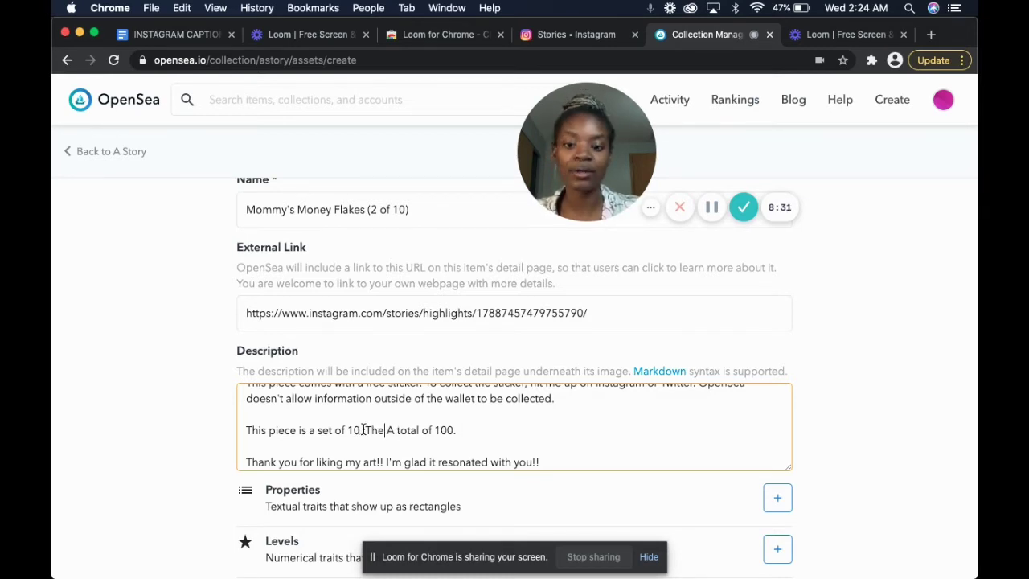
key("BackSpace")
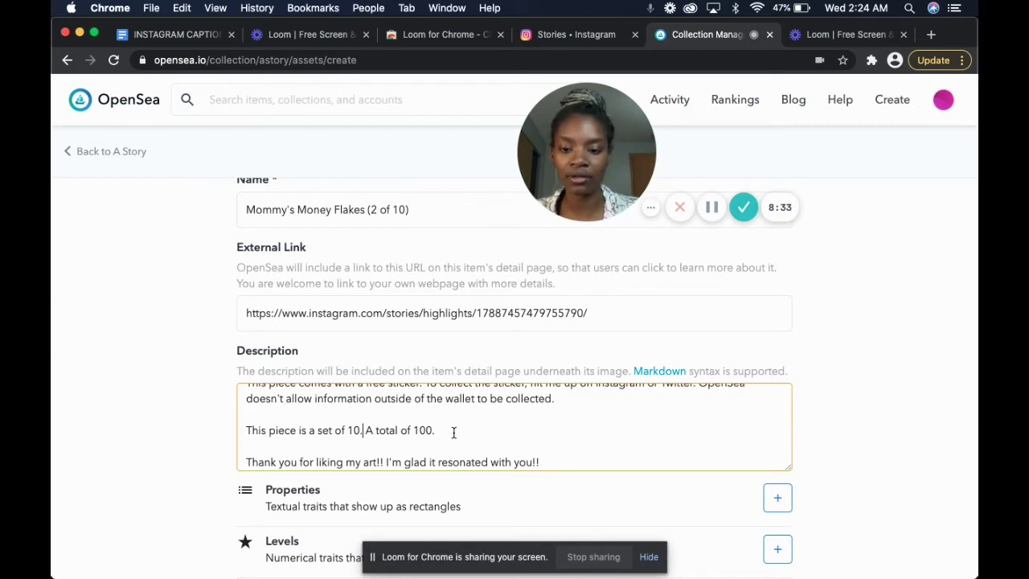
Step: Add the sentence "This is one of the 10 from the second set." to the end of the description's second paragraph
type("his")
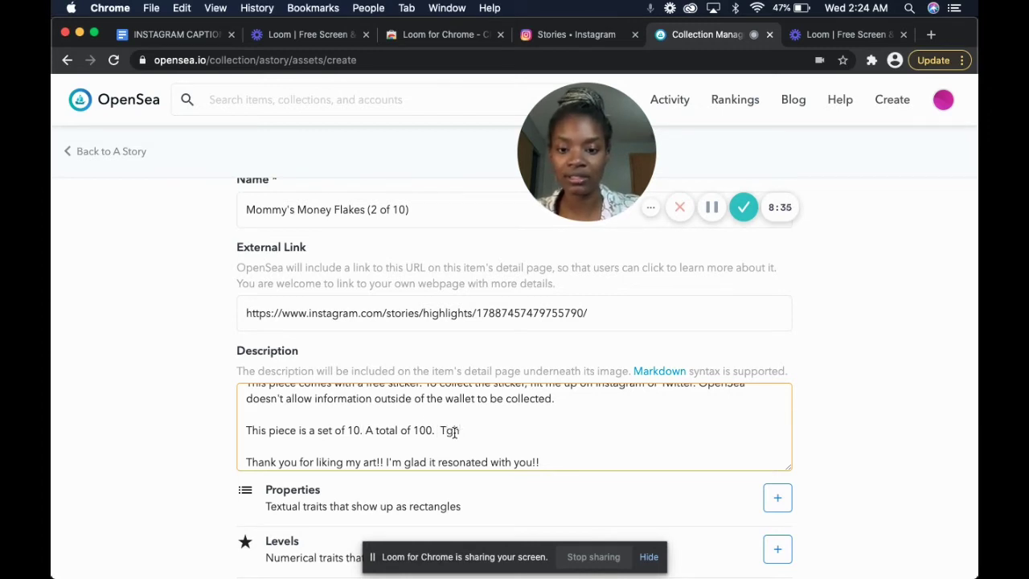
type(" is ")
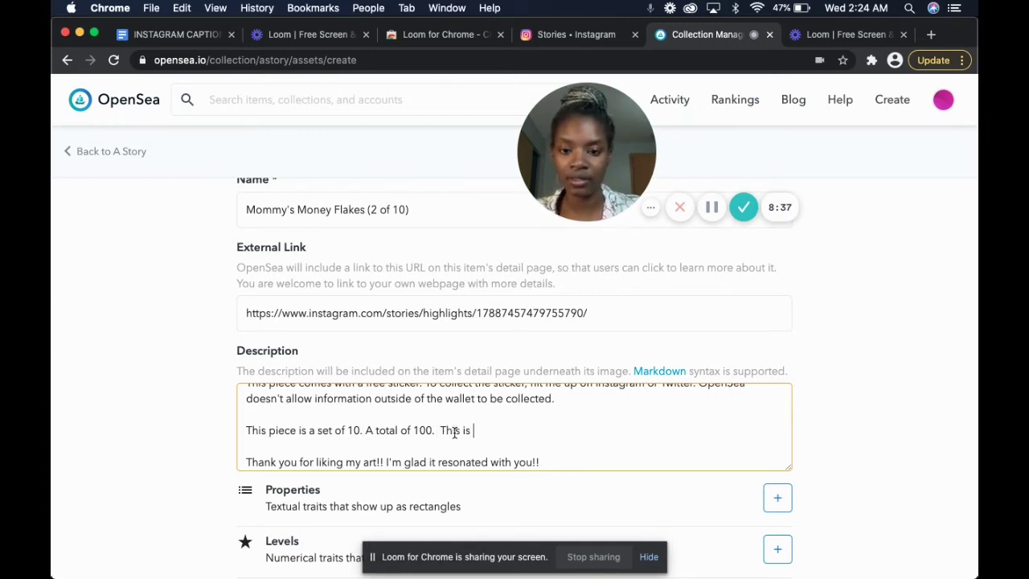
type("one of the ")
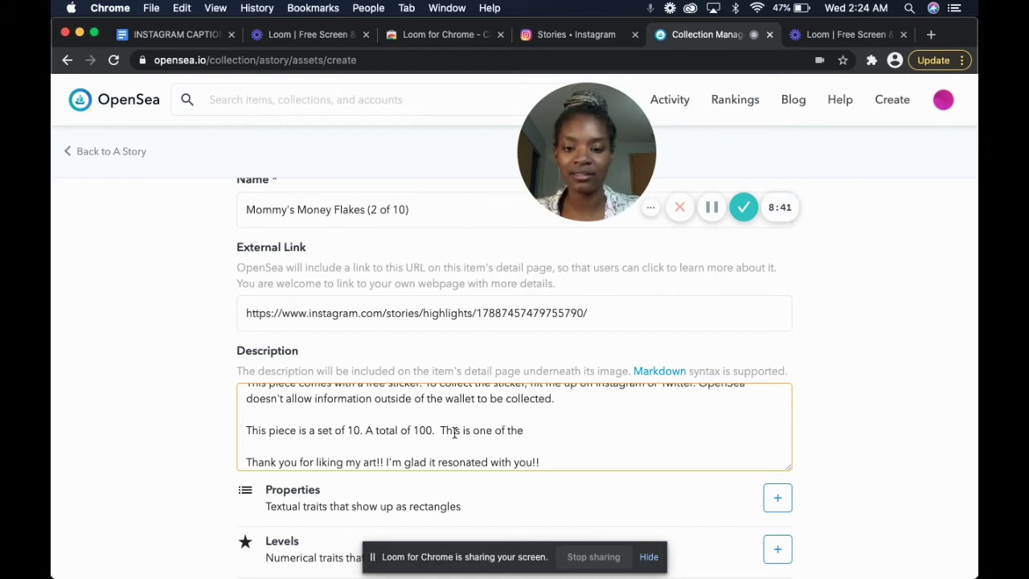
type("10 from t")
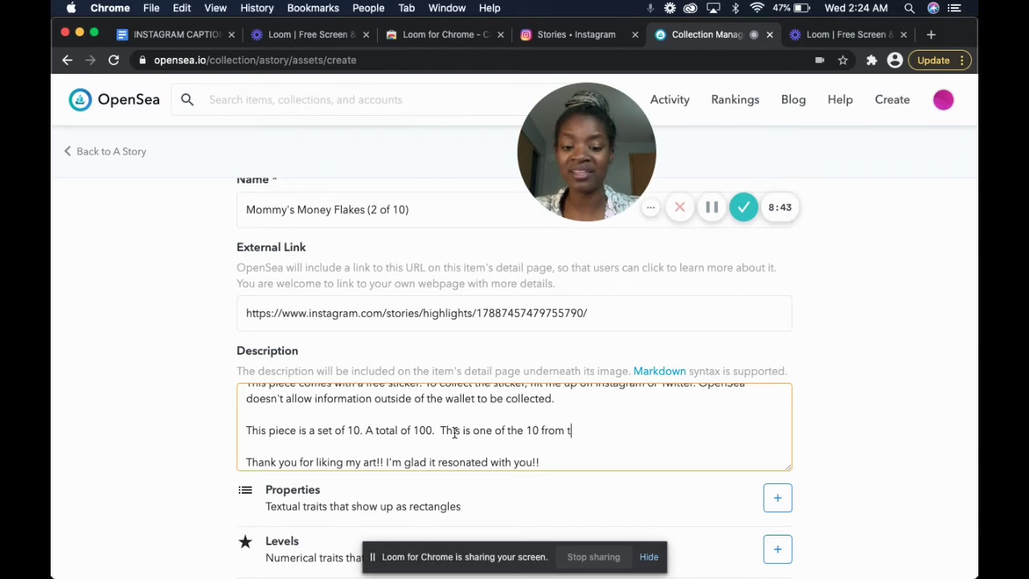
type("he se con")
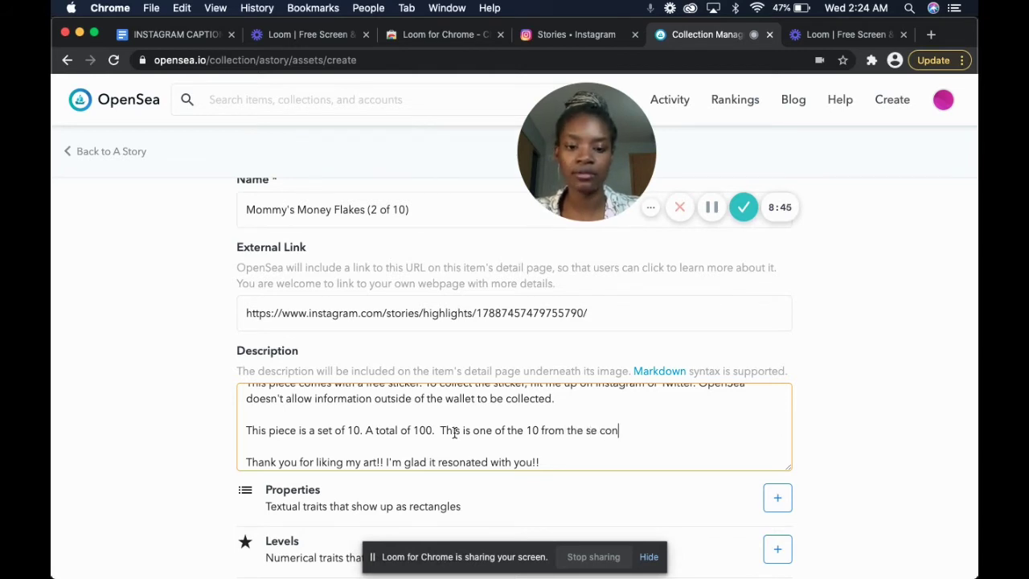
key("BackSpace")
key("BackSpace")
key("BackSpace")
key("BackSpace")
type("con")
key("BackSpace")
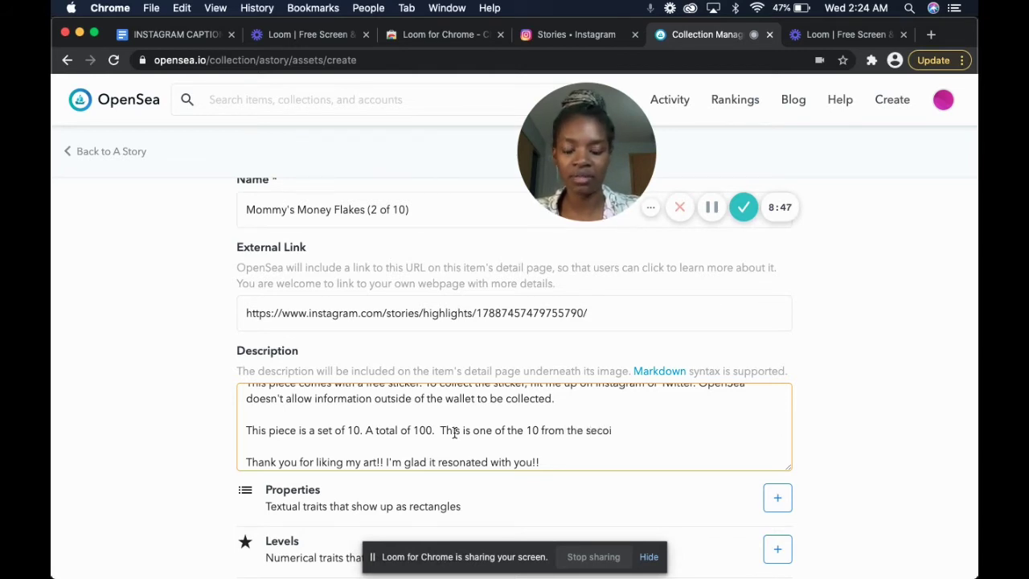
type("nd ")
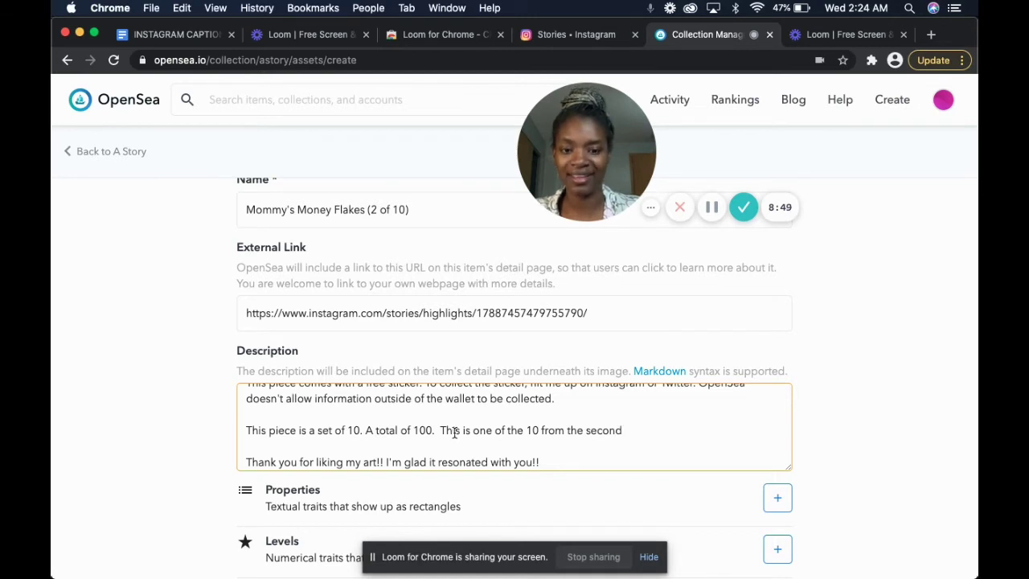
type("set")
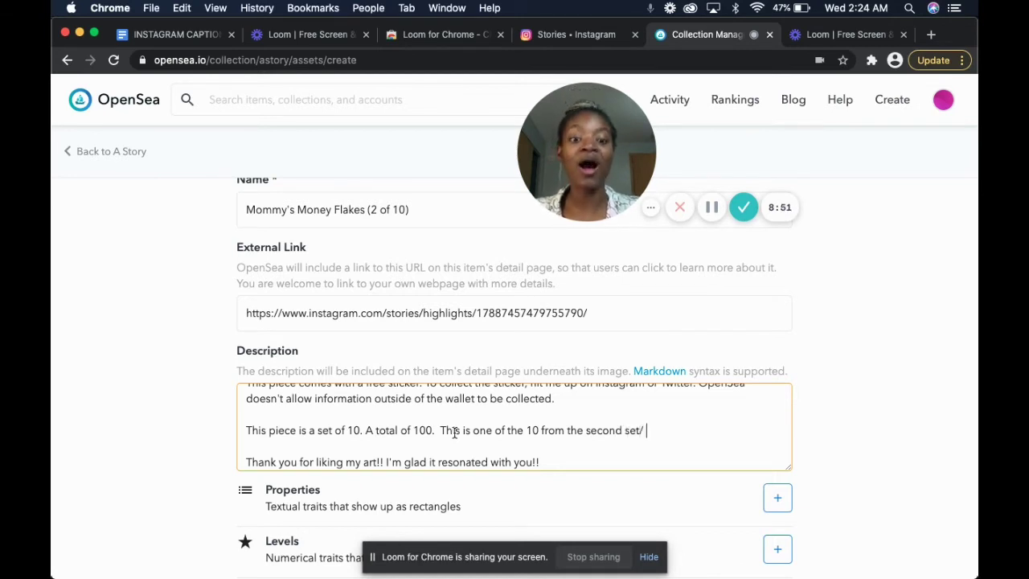
type(".")
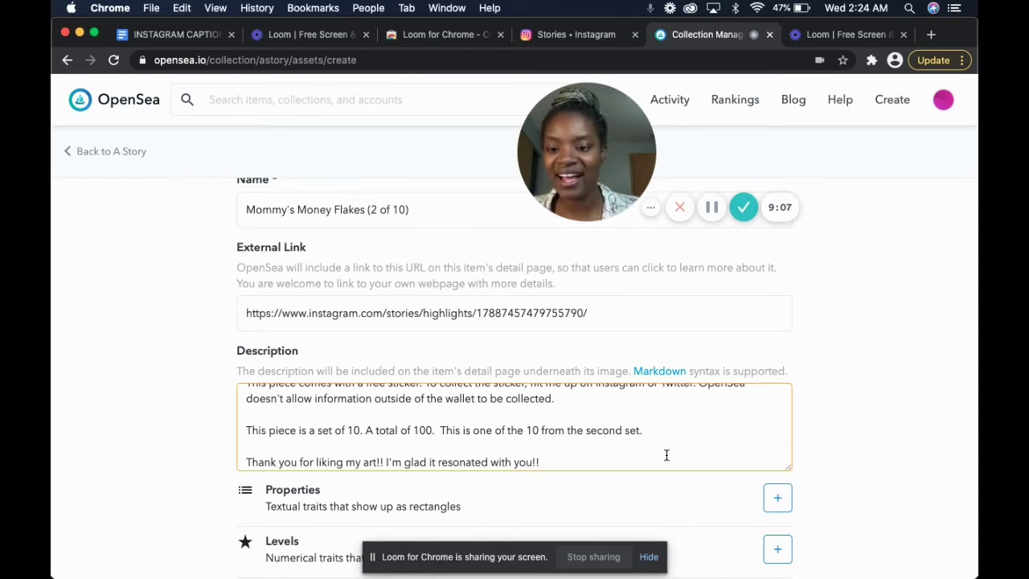
left_click(838, 477)
scroll(838, 477, "down", 4)
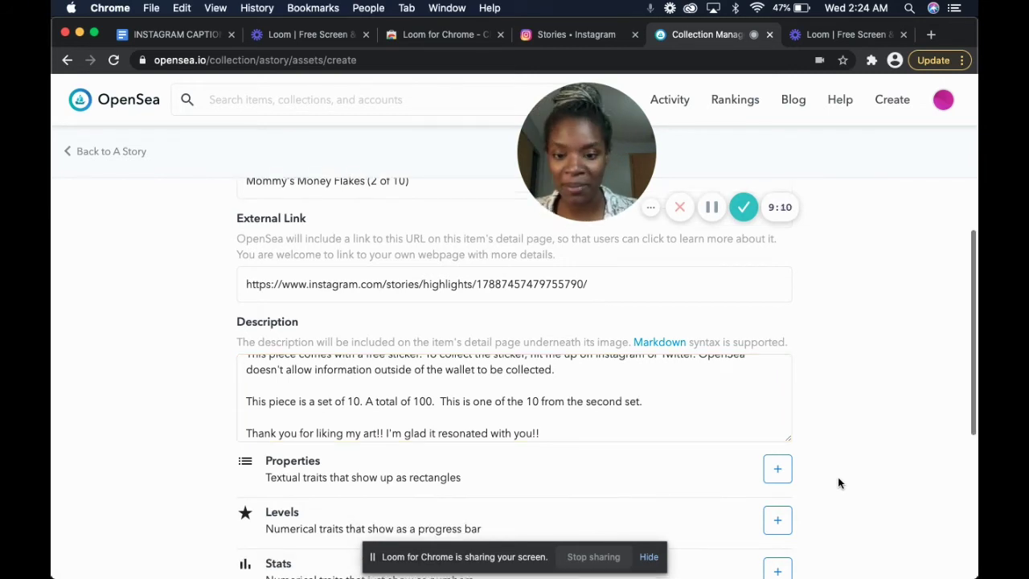
scroll(838, 476, "down", 1)
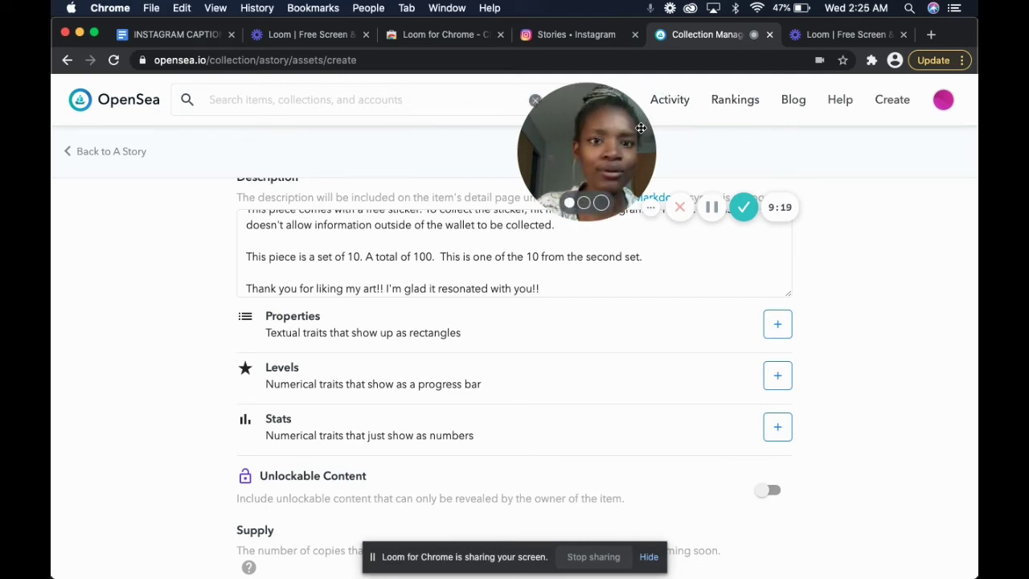
left_click_drag(595, 102, 442, 99)
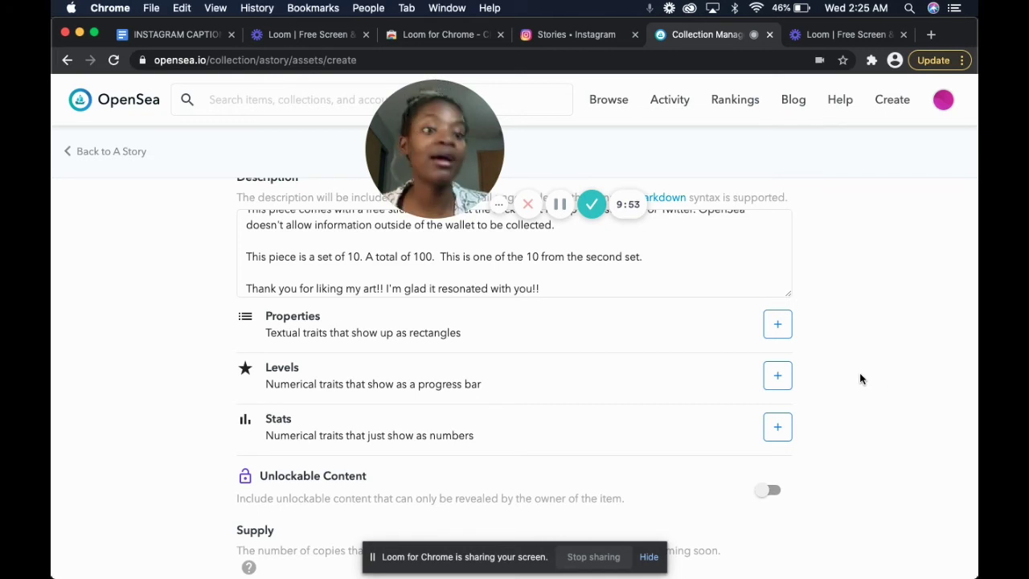
Step: Review the new item form from the media and name through the description, trait options, unlockable content and supply
scroll(860, 378, "down", 4)
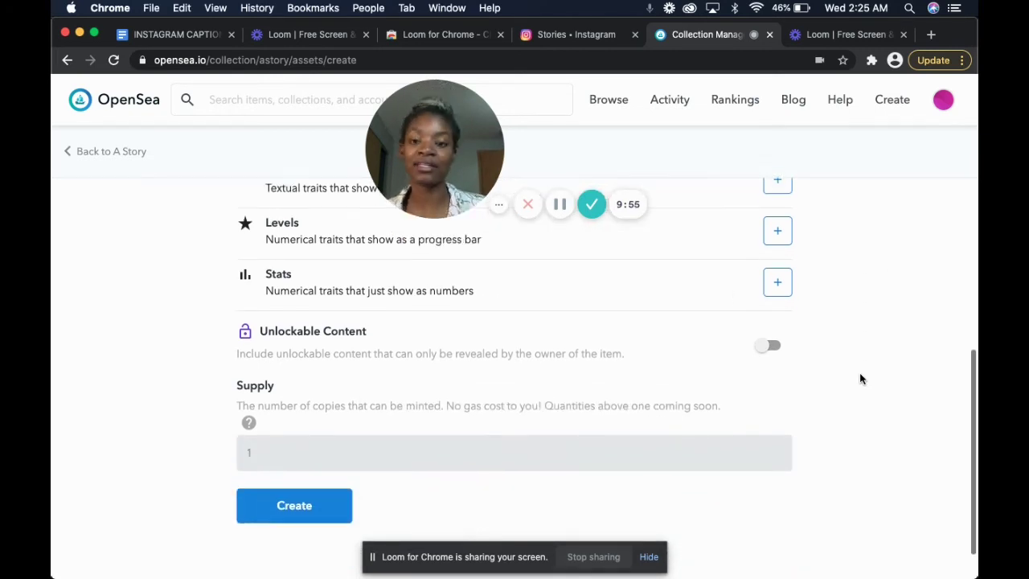
scroll(859, 377, "down", 1)
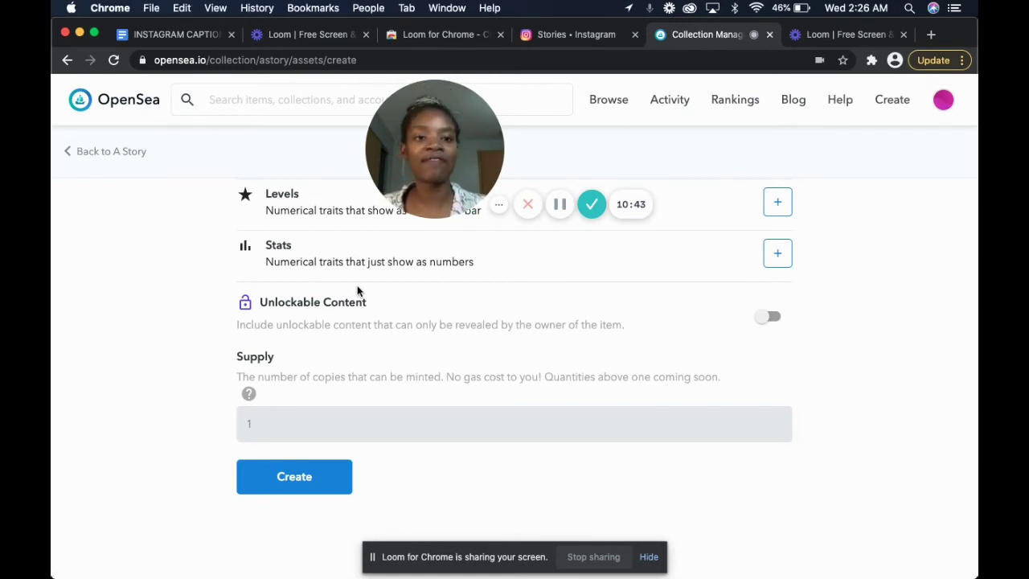
scroll(931, 340, "up", 2)
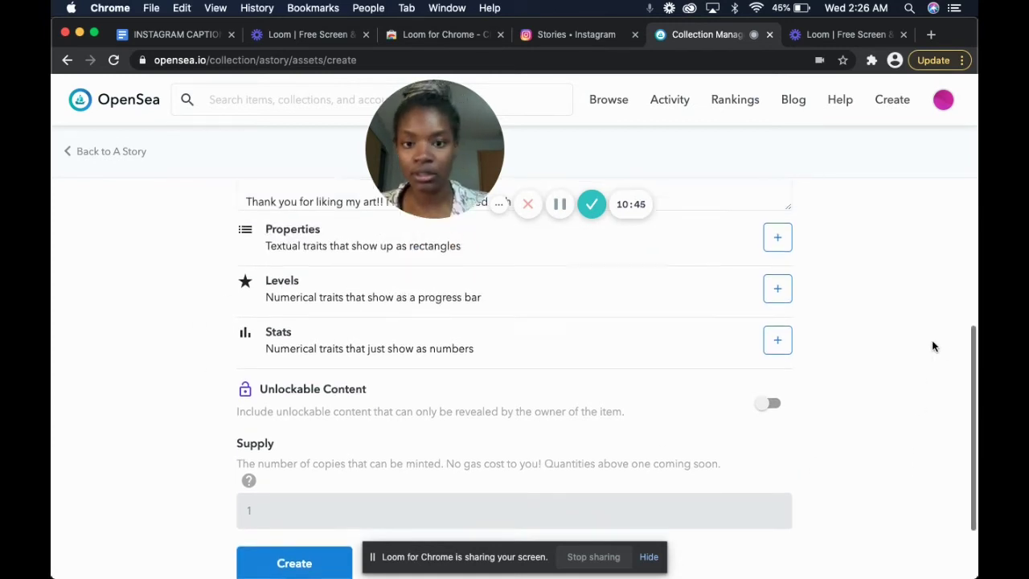
scroll(933, 346, "up", 10)
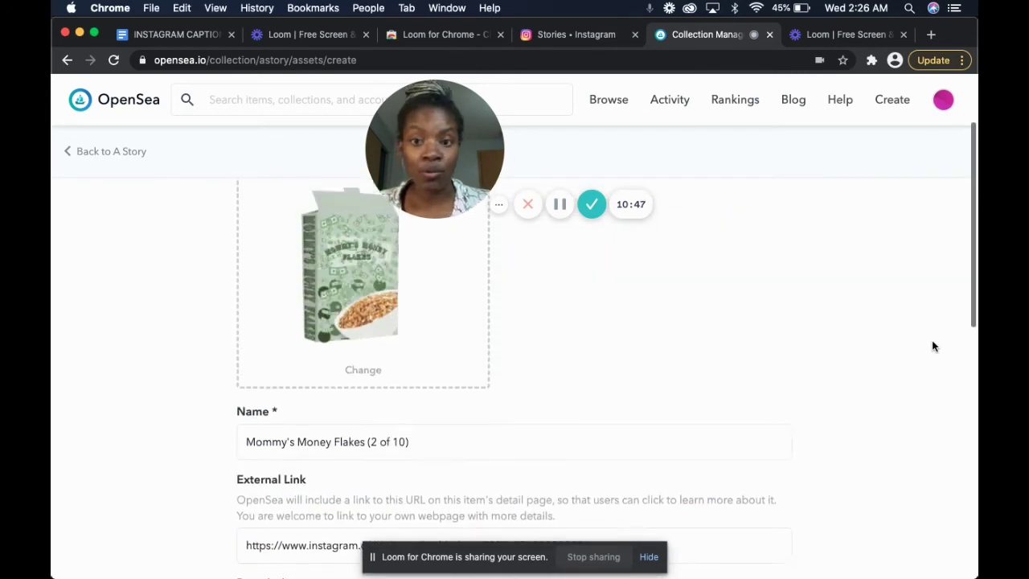
scroll(932, 345, "up", 4)
scroll(932, 346, "down", 3)
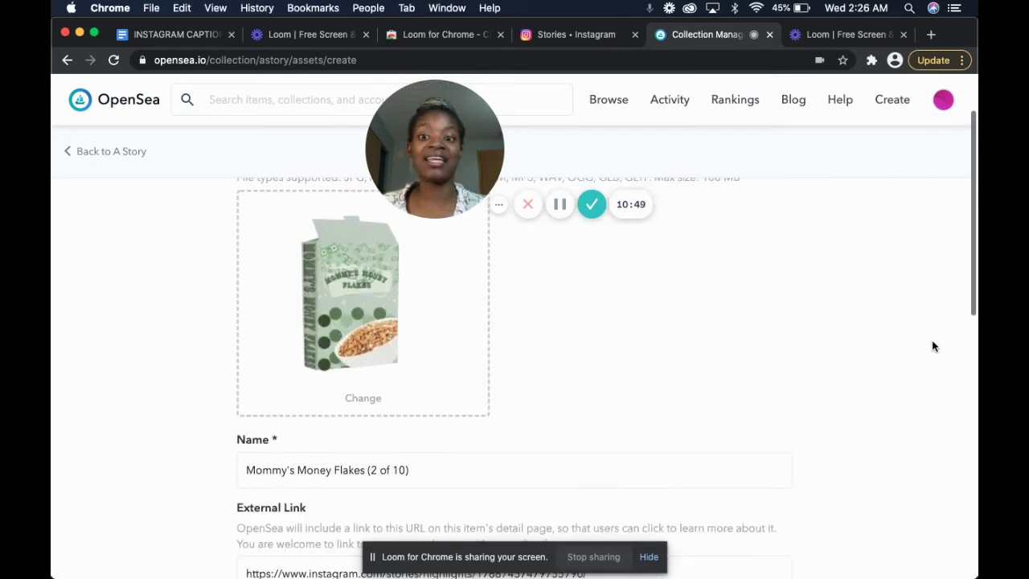
scroll(934, 345, "down", 2)
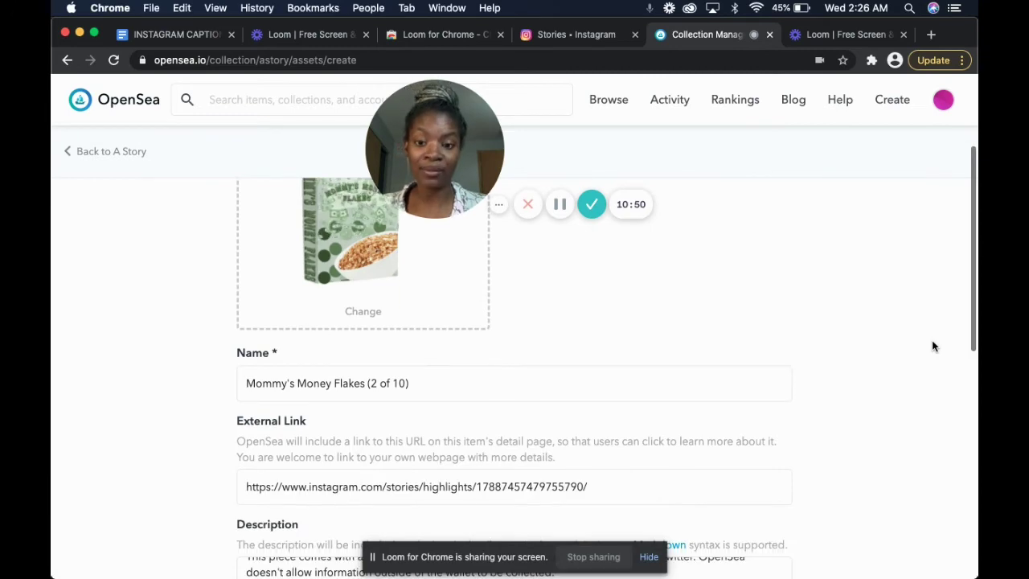
scroll(931, 346, "down", 7)
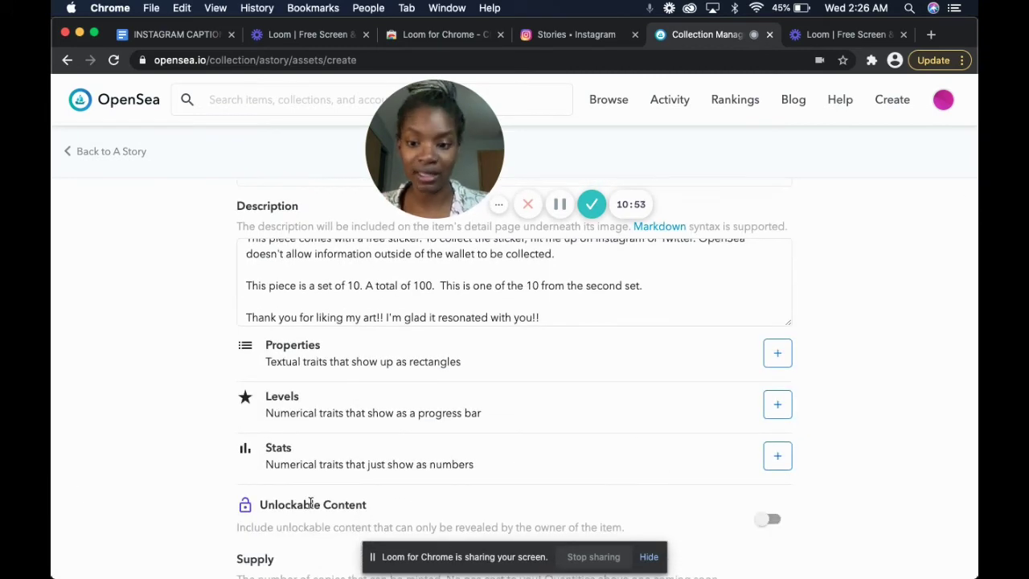
scroll(351, 508, "up", 6)
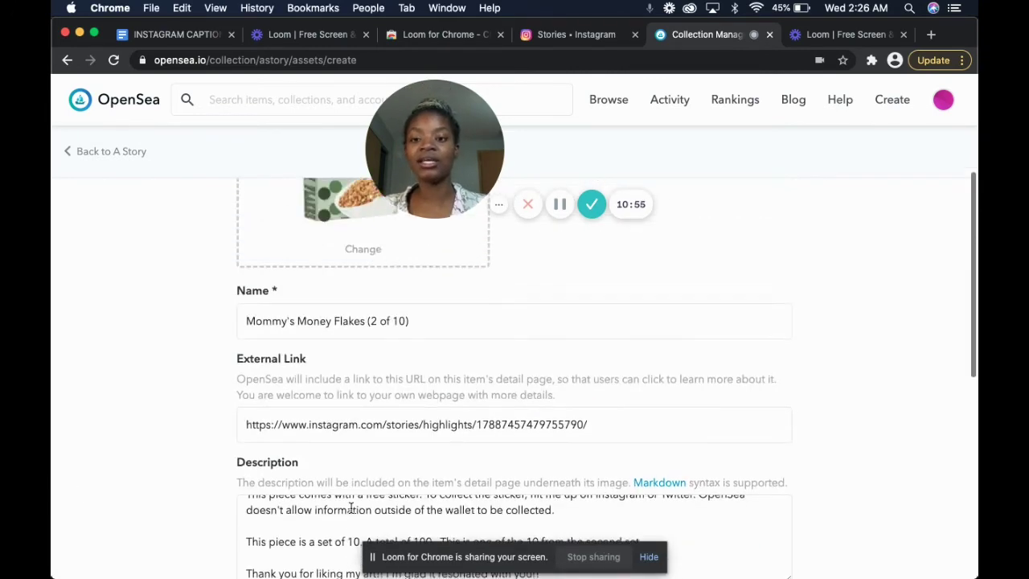
scroll(350, 508, "up", 5)
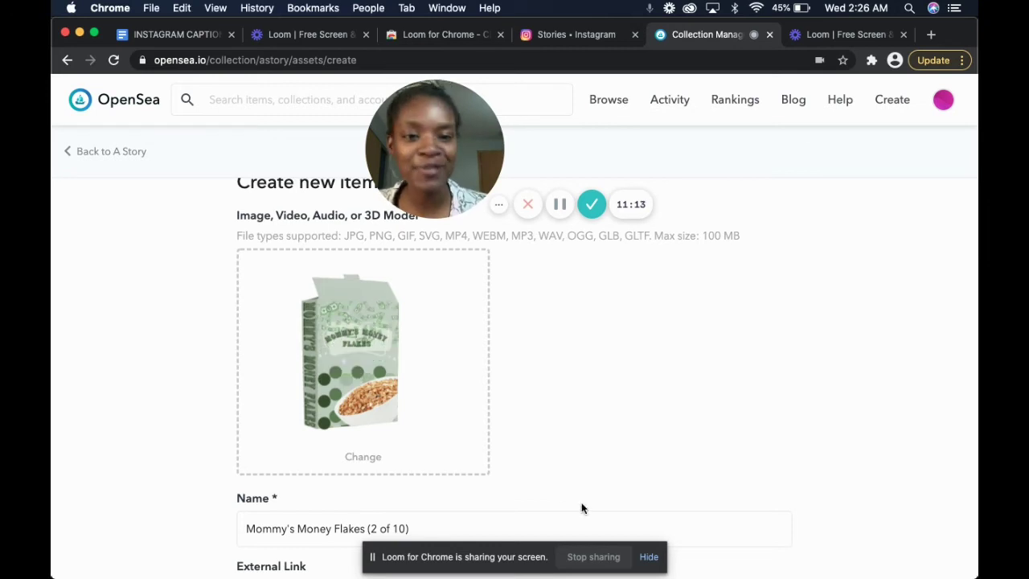
scroll(745, 426, "down", 5)
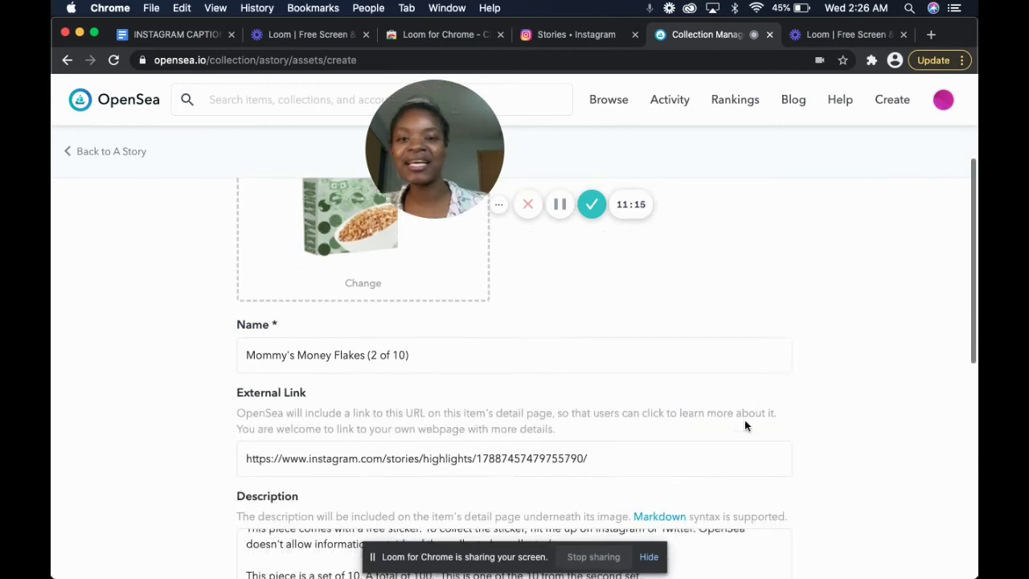
scroll(746, 422, "down", 6)
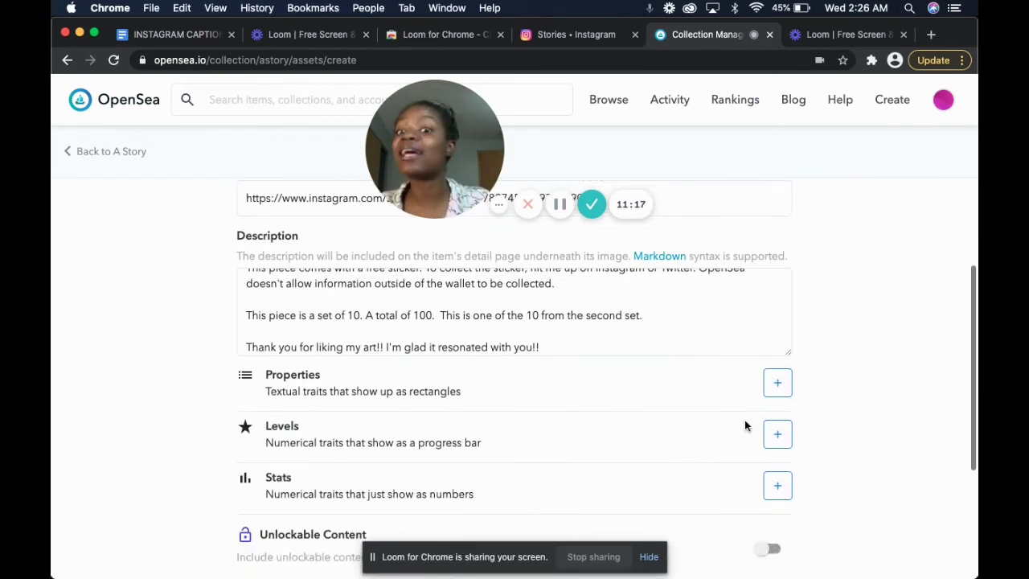
scroll(745, 426, "down", 4)
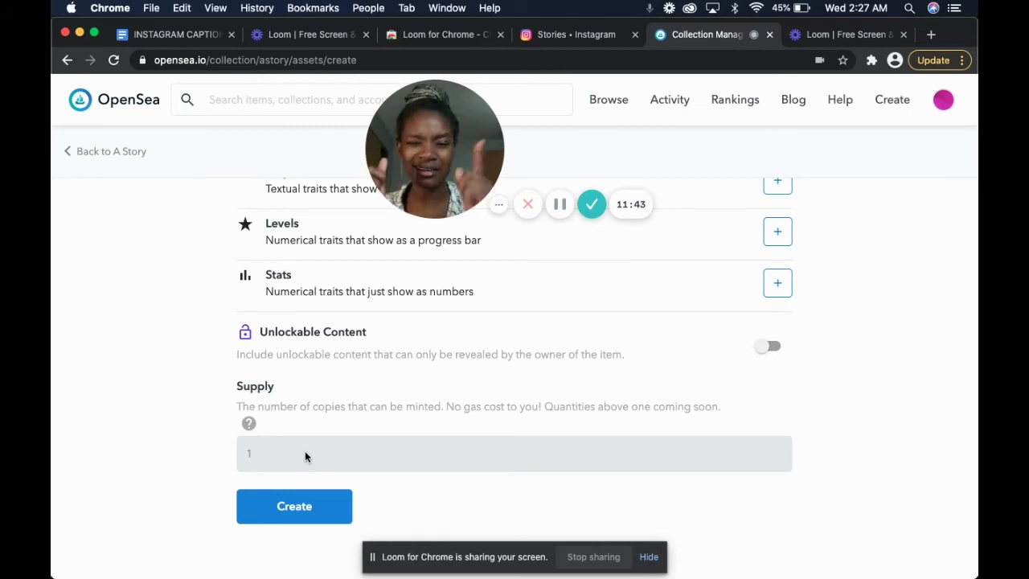
Step: Copy the complete three-paragraph description of the item
scroll(859, 312, "up", 5)
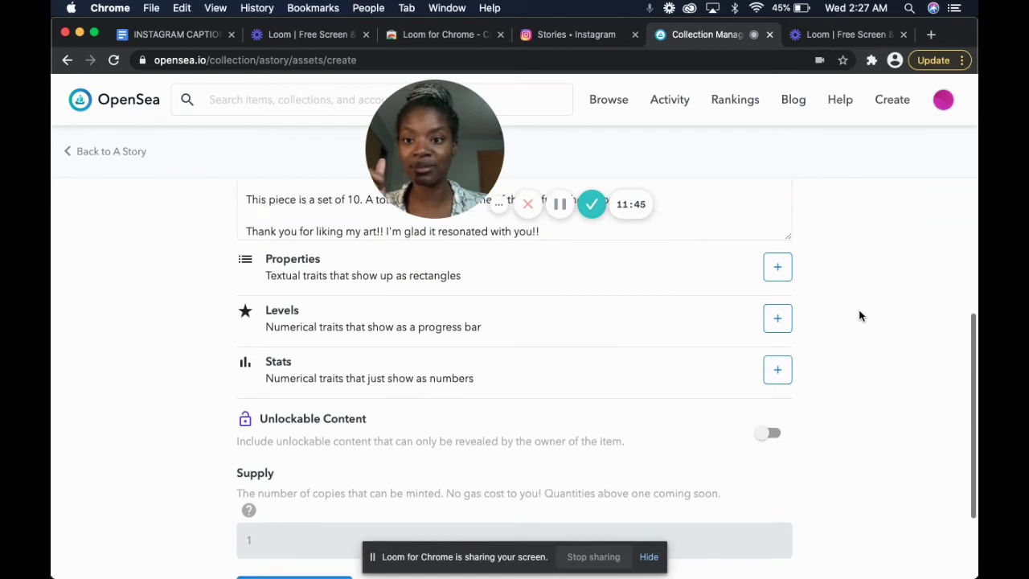
scroll(859, 313, "up", 2)
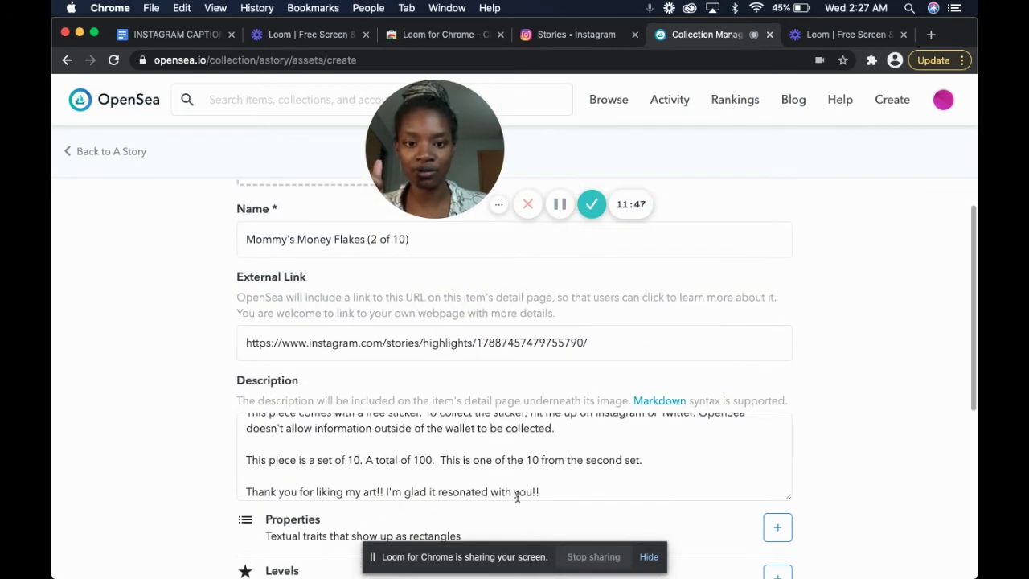
left_click_drag(565, 488, 139, 388)
key("super+c")
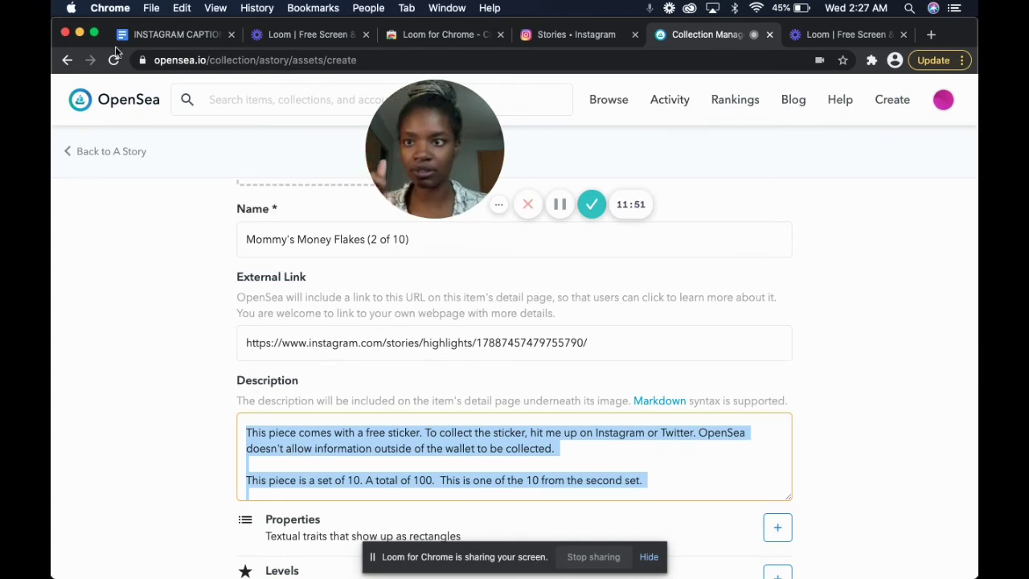
Step: Switch to the INSTAGRAM CAPTIONS document in Google Docs and paste the copied description on new lines below "Hashtags - MOM RELATED"
left_click(170, 43)
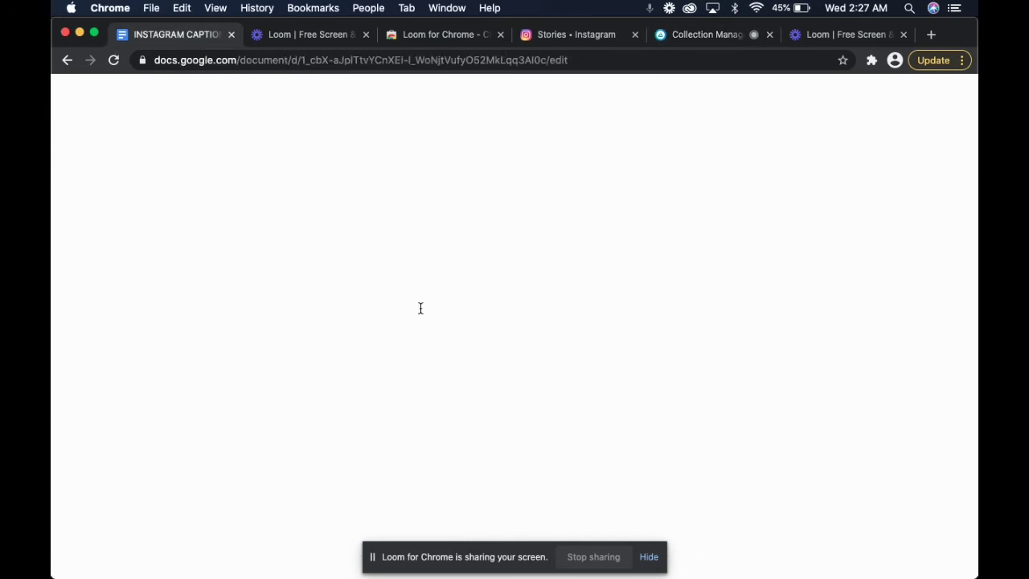
left_click(472, 250)
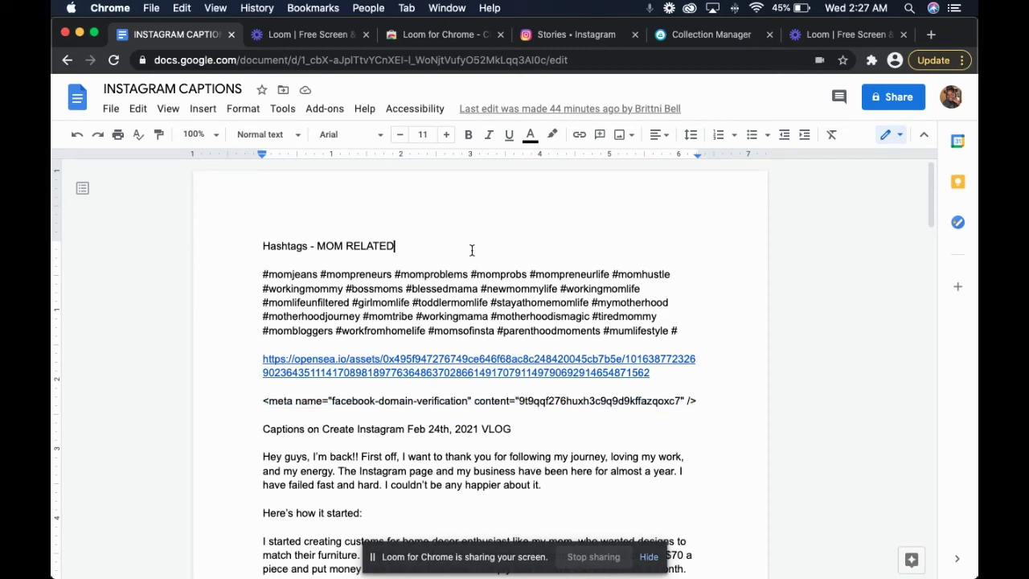
key("Return")
key("Return")
key("Return")
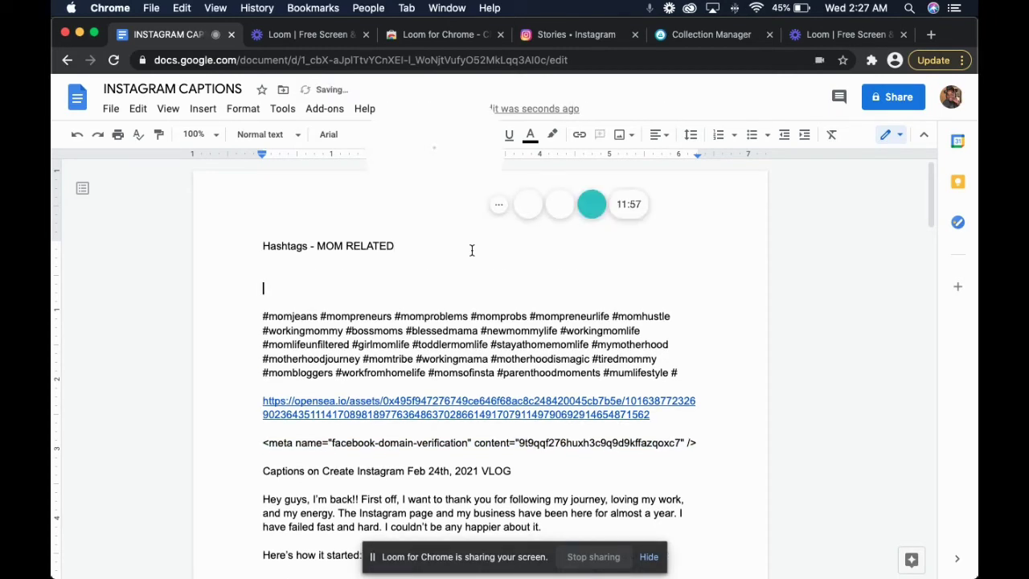
key("super+v")
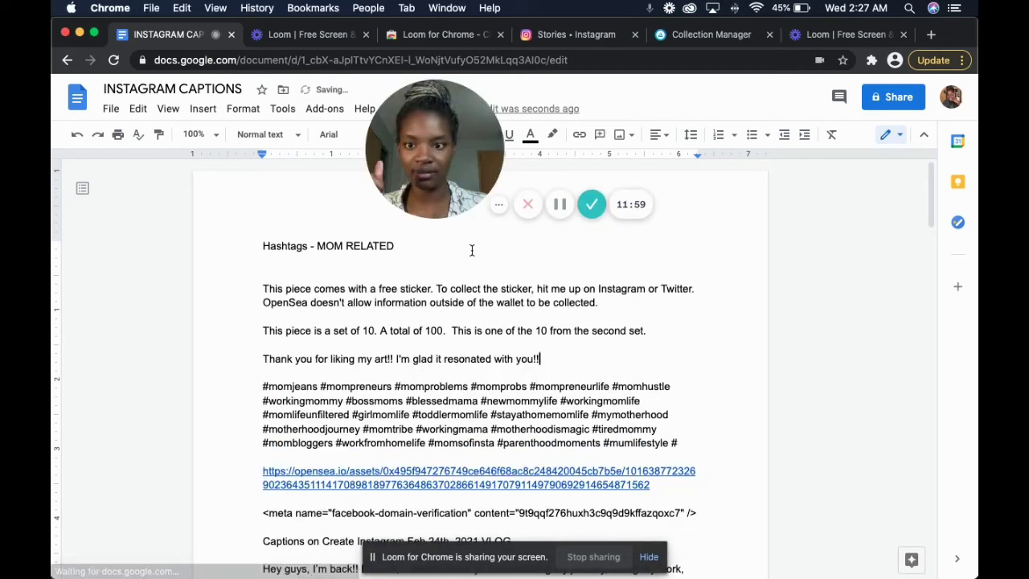
Step: Return to the OpenSea item form, deselect the description text, and check the fields down to the supply setting
left_click(708, 35)
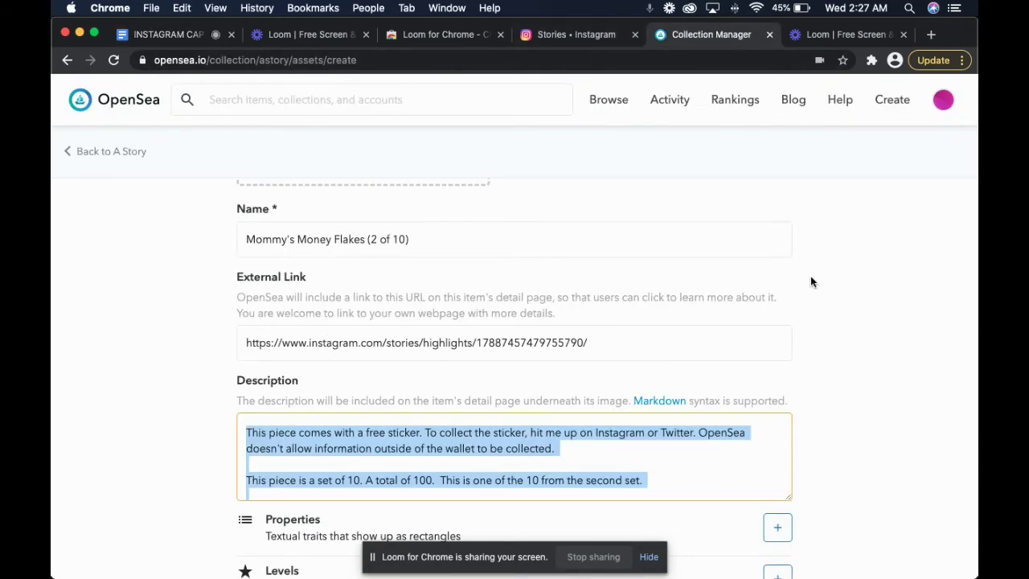
left_click(880, 316)
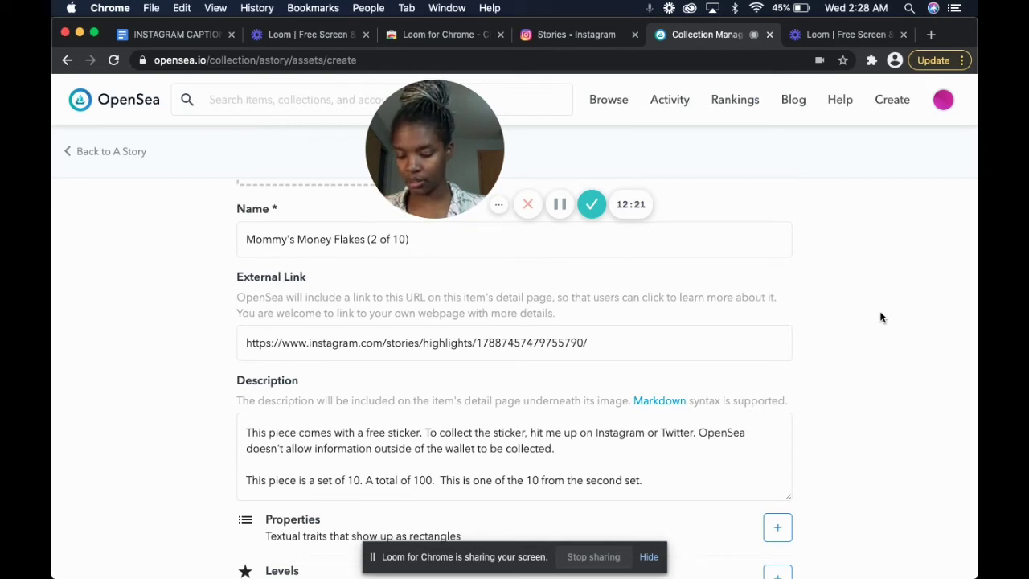
scroll(929, 360, "up", 3)
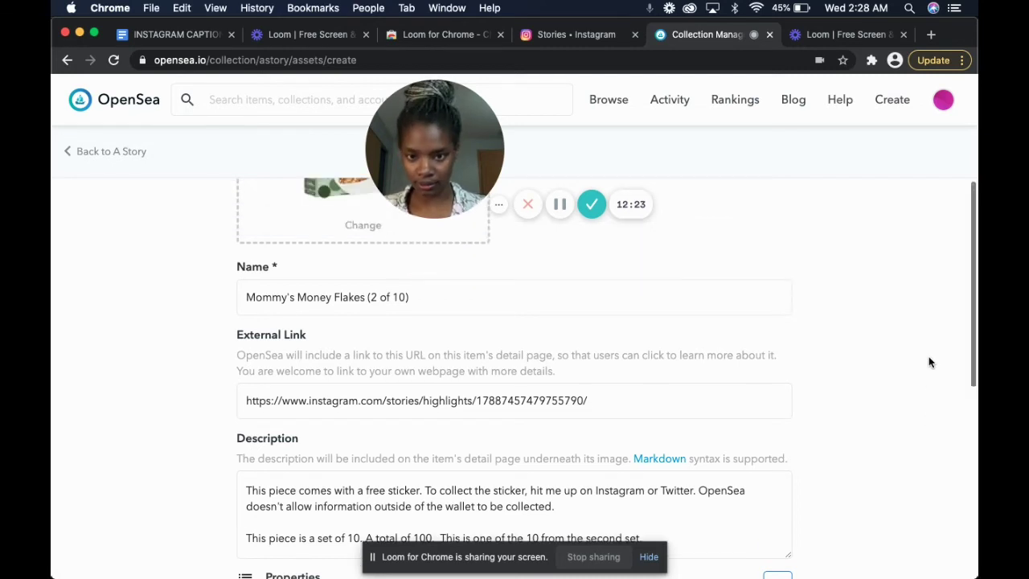
scroll(929, 360, "down", 2)
scroll(928, 362, "down", 3)
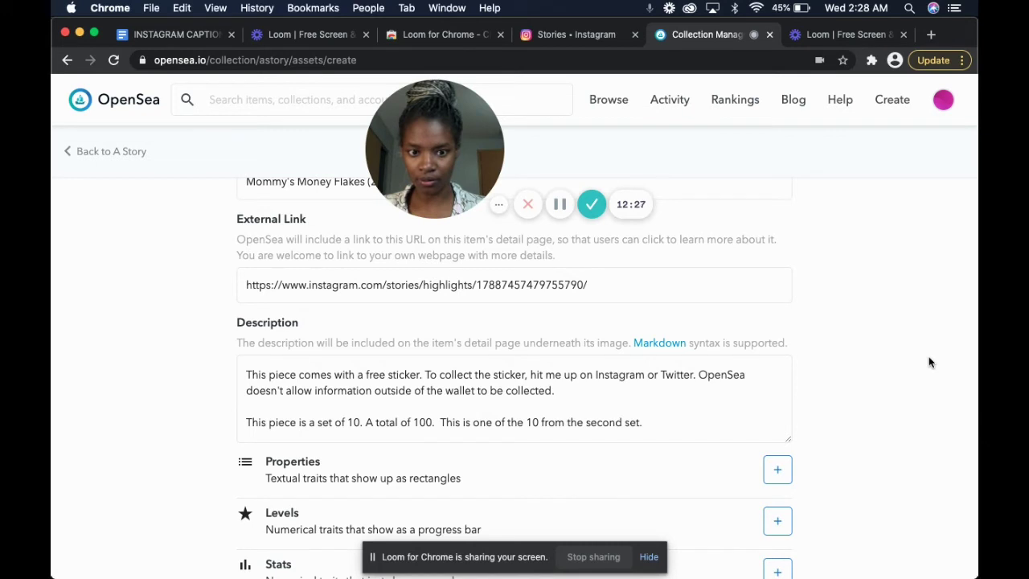
scroll(928, 363, "down", 2)
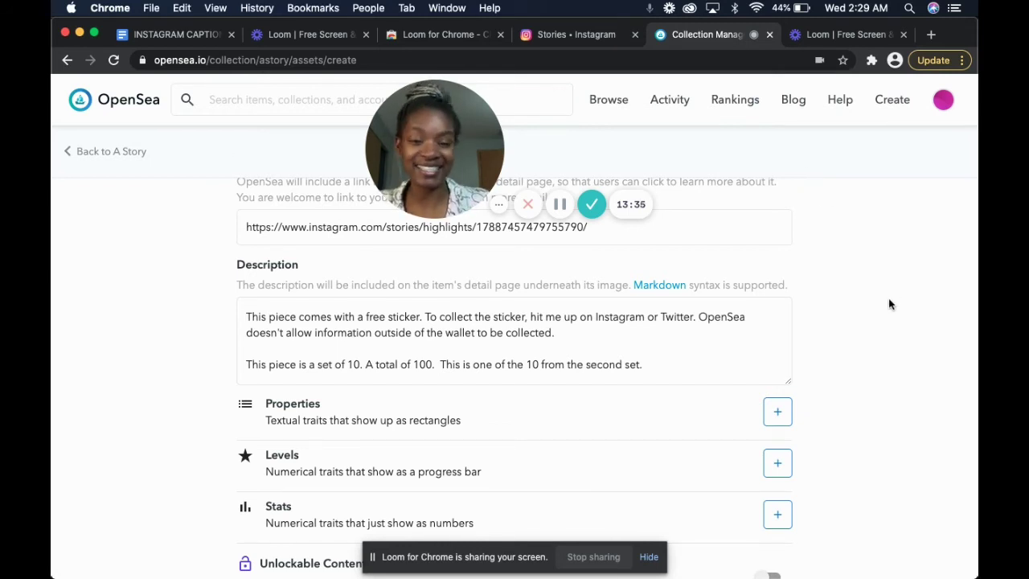
scroll(890, 300, "down", 5)
scroll(890, 304, "down", 1)
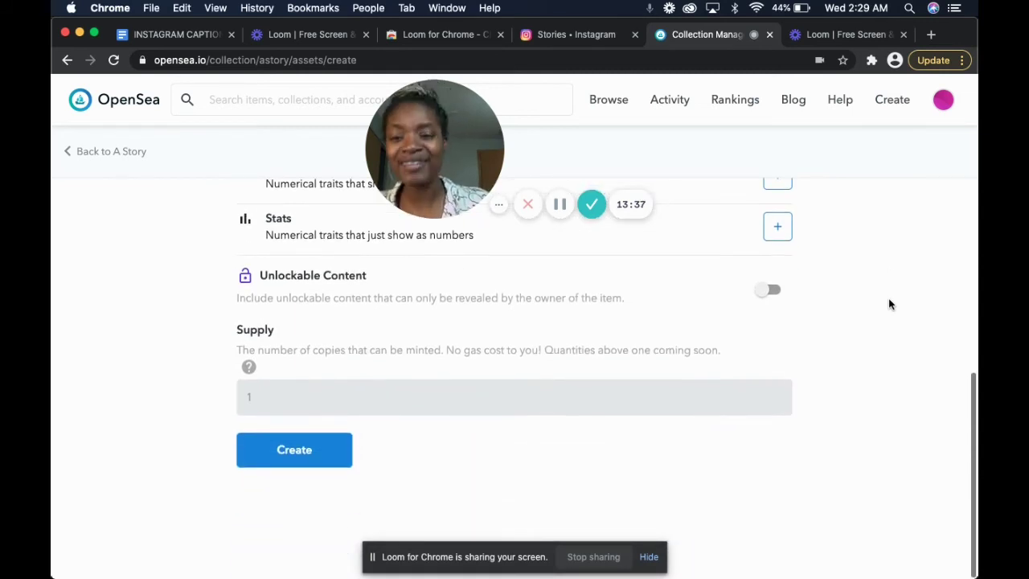
Step: Append "?enable_supply=true" to the item creation page's address and load it
left_click(364, 59)
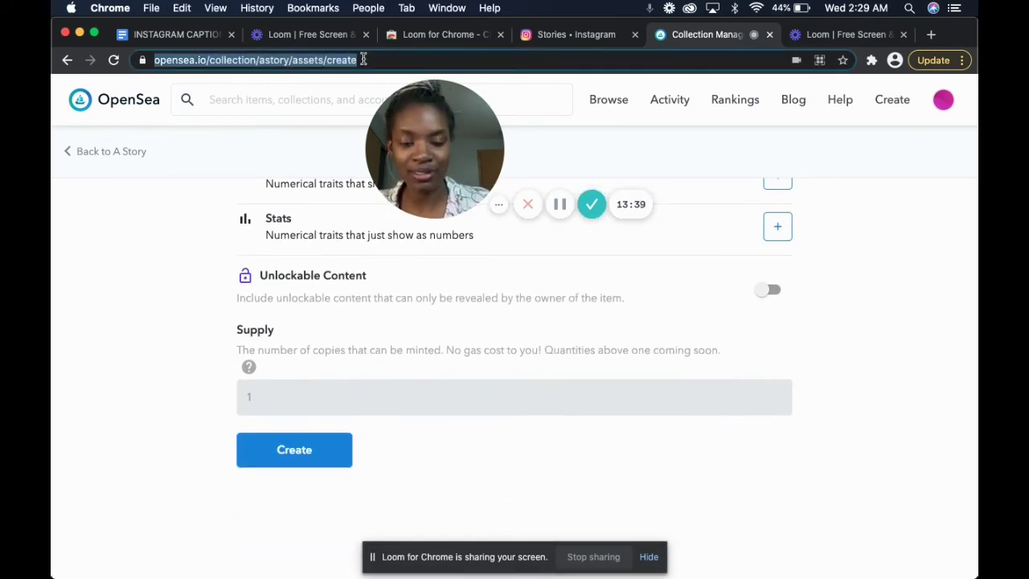
left_click(363, 60)
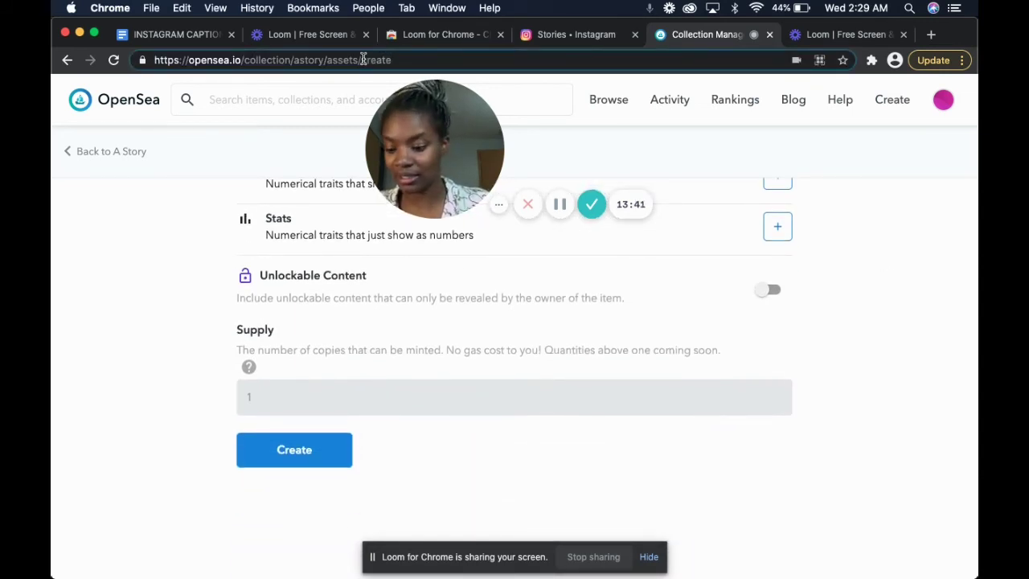
type("/")
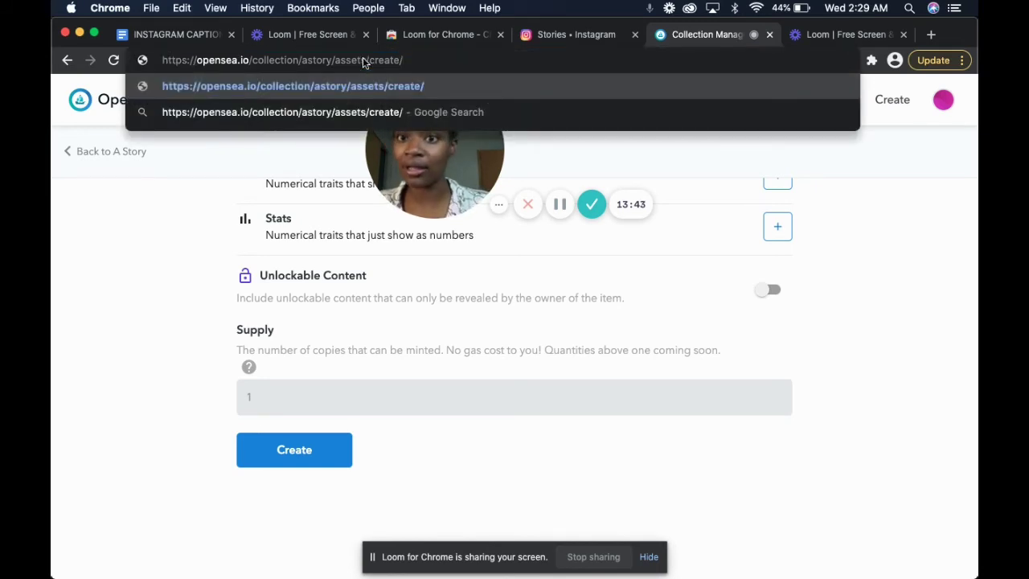
key("BackSpace")
type("?")
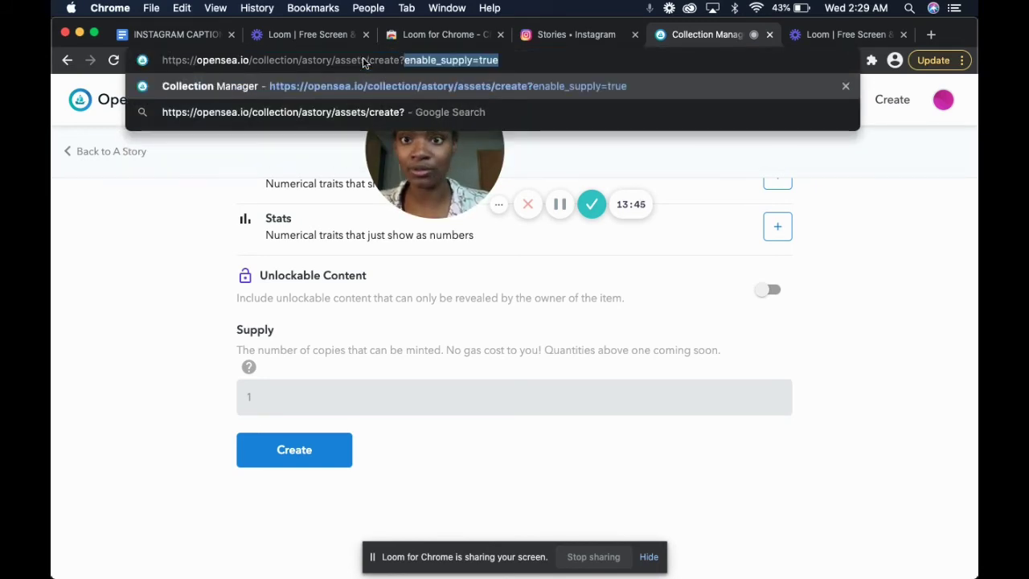
key("Right")
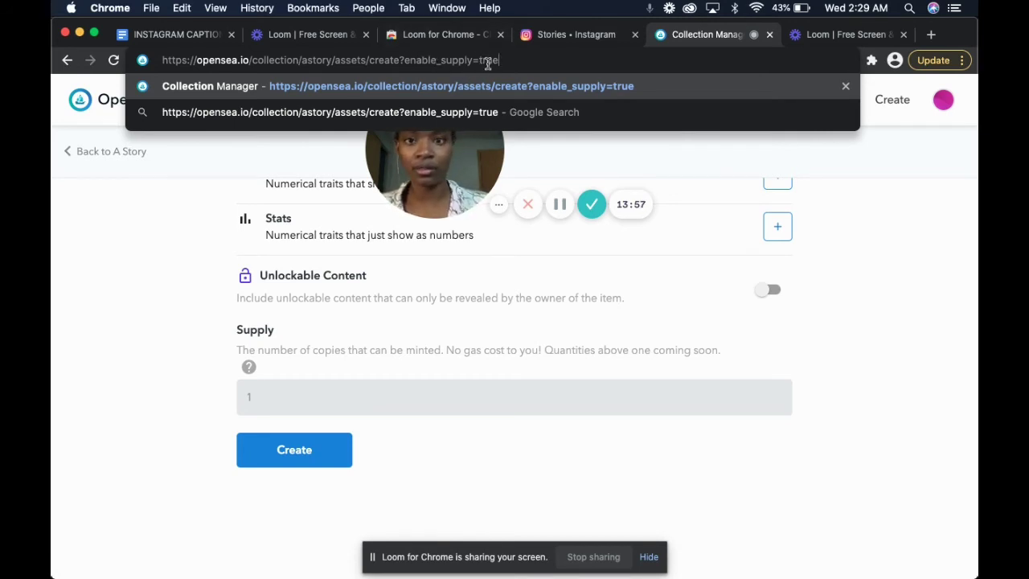
key("Return")
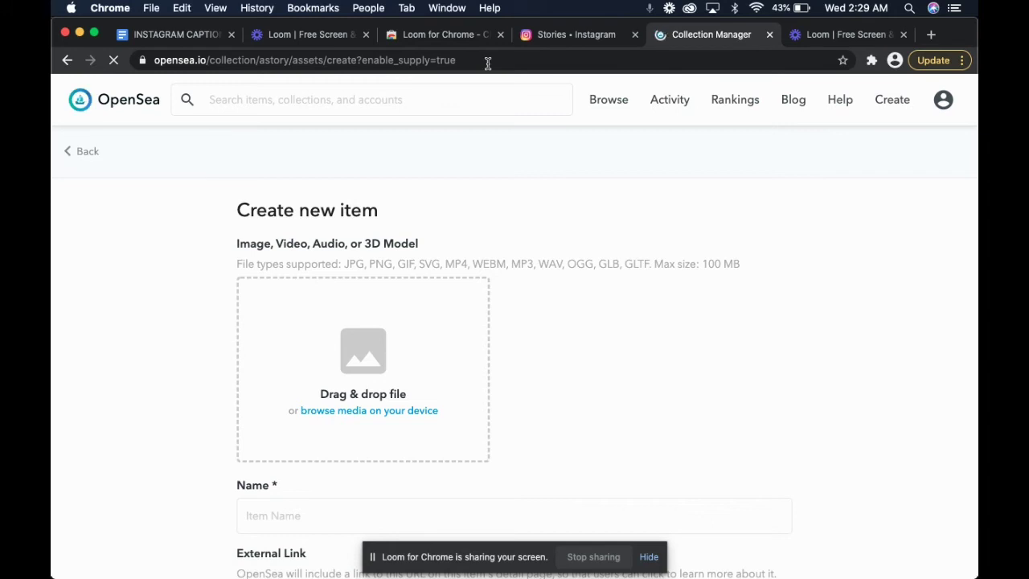
Step: Upload IMG_2619.GIF from the Downloads folder as the new item's media
left_click(449, 563)
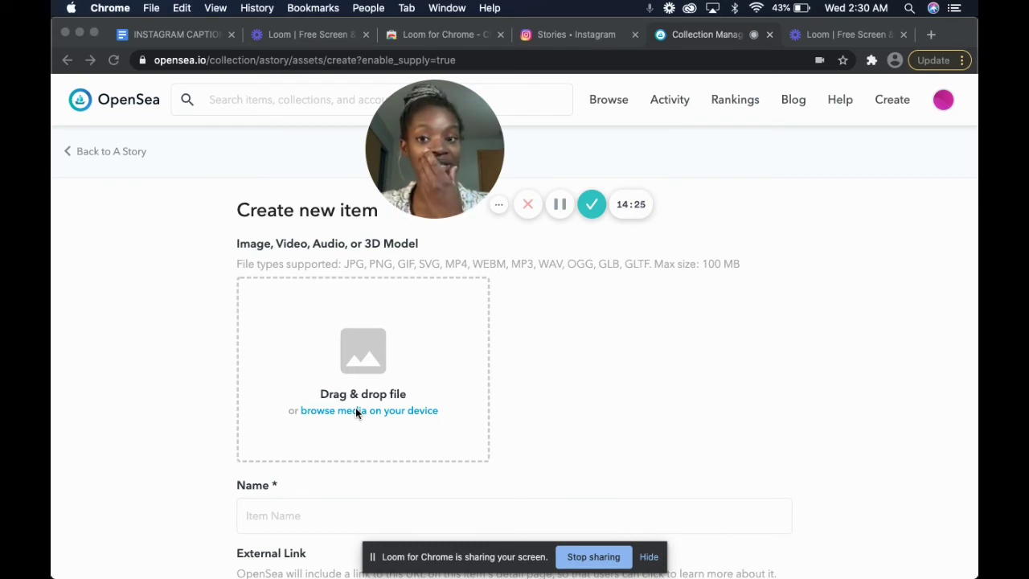
left_click(404, 408)
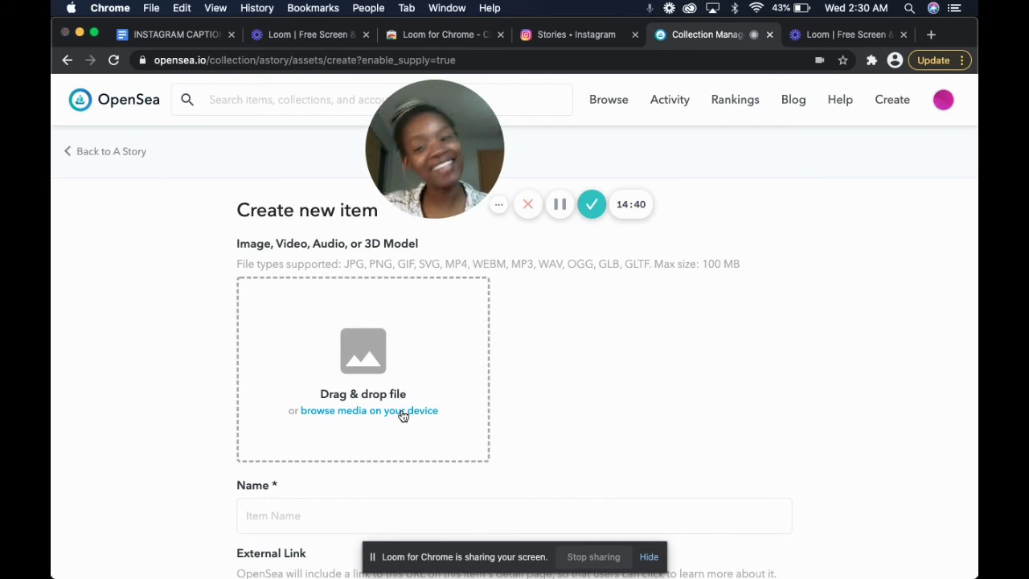
left_click(403, 412)
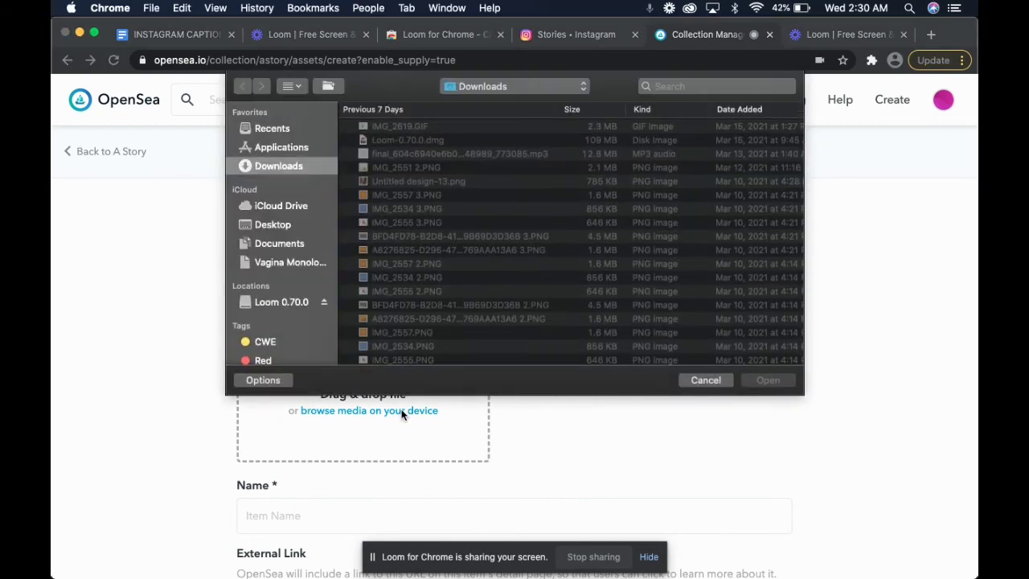
left_click(471, 129)
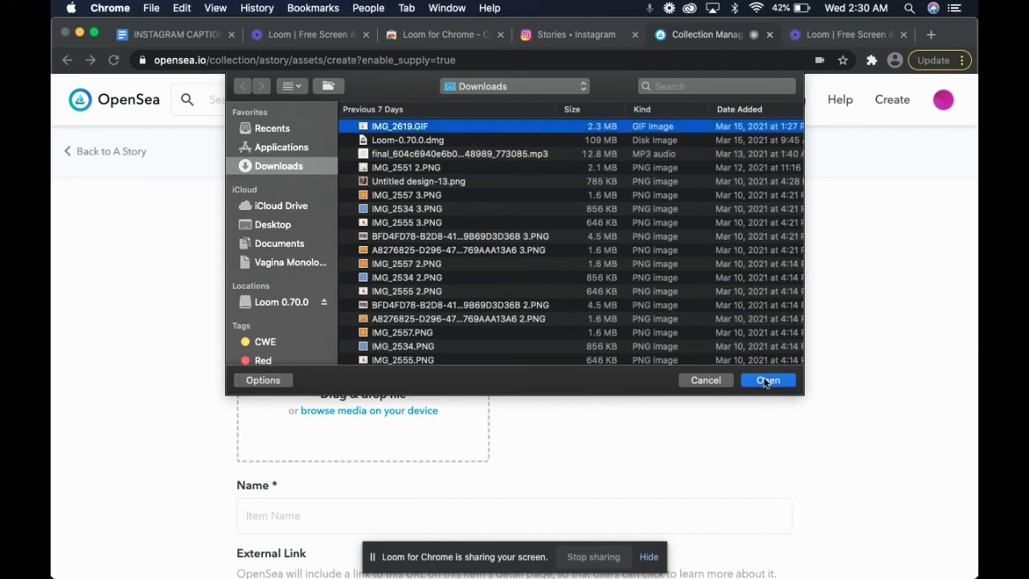
left_click(766, 381)
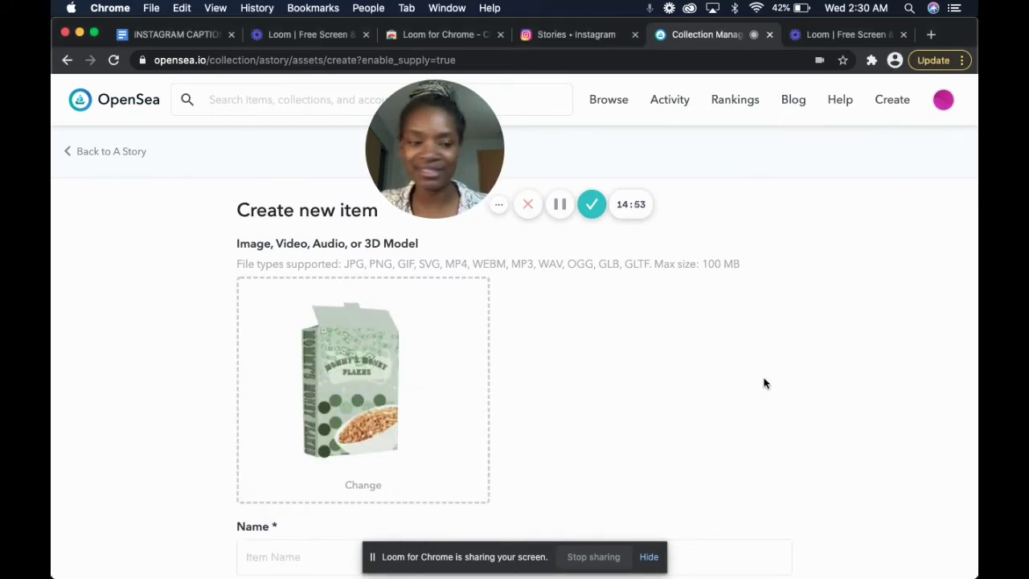
Step: Name the item "Mommy's Money Flakes"
scroll(880, 338, "down", 3)
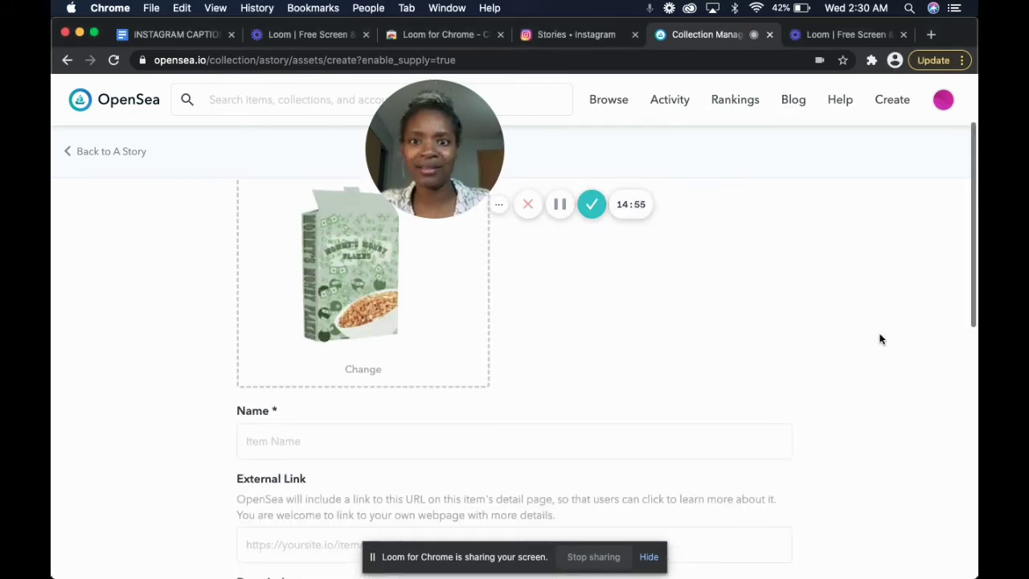
scroll(880, 338, "down", 4)
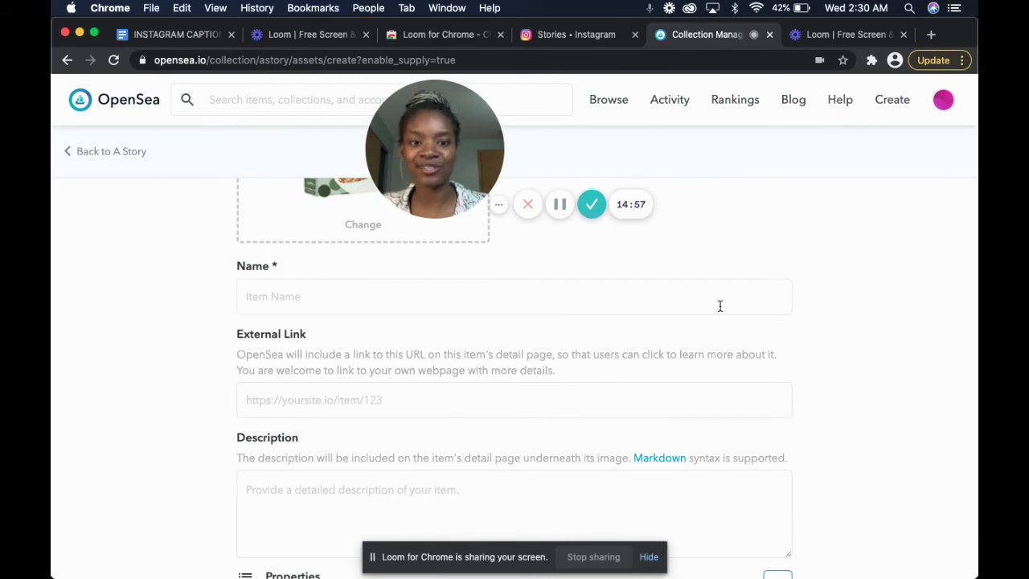
left_click(719, 306)
type("Mo")
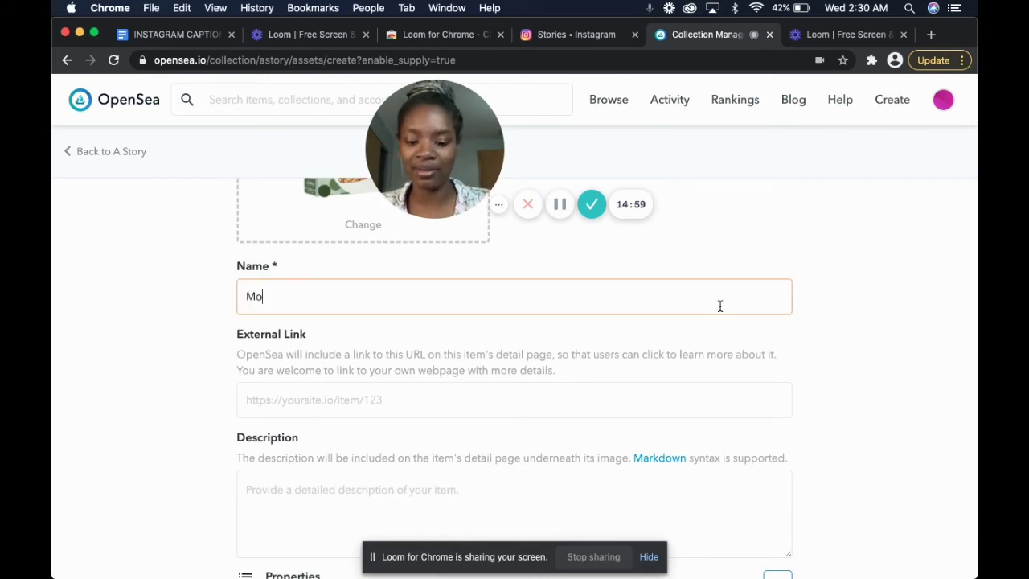
type("mmy")
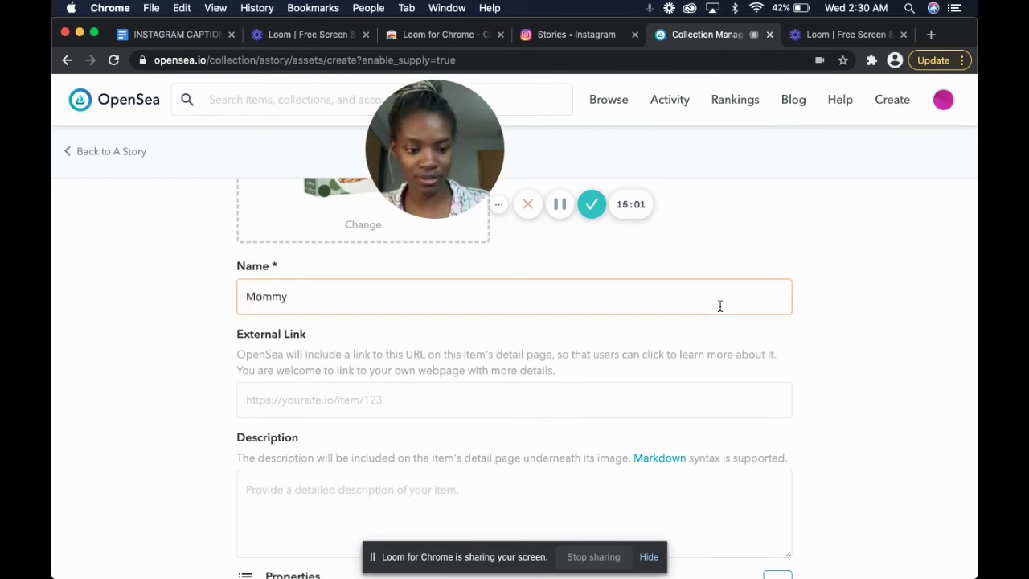
type("'s Money ")
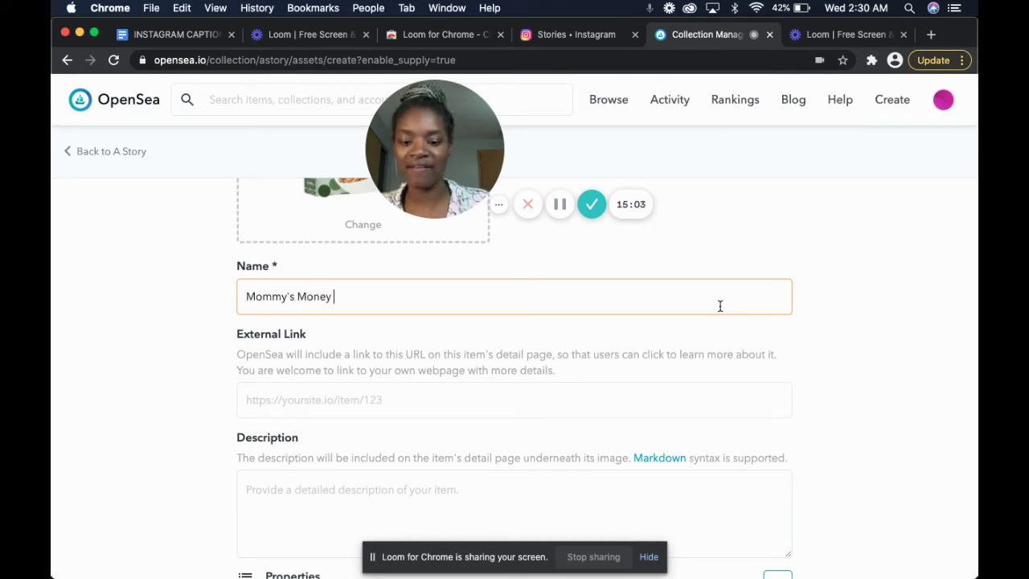
type("Flakes")
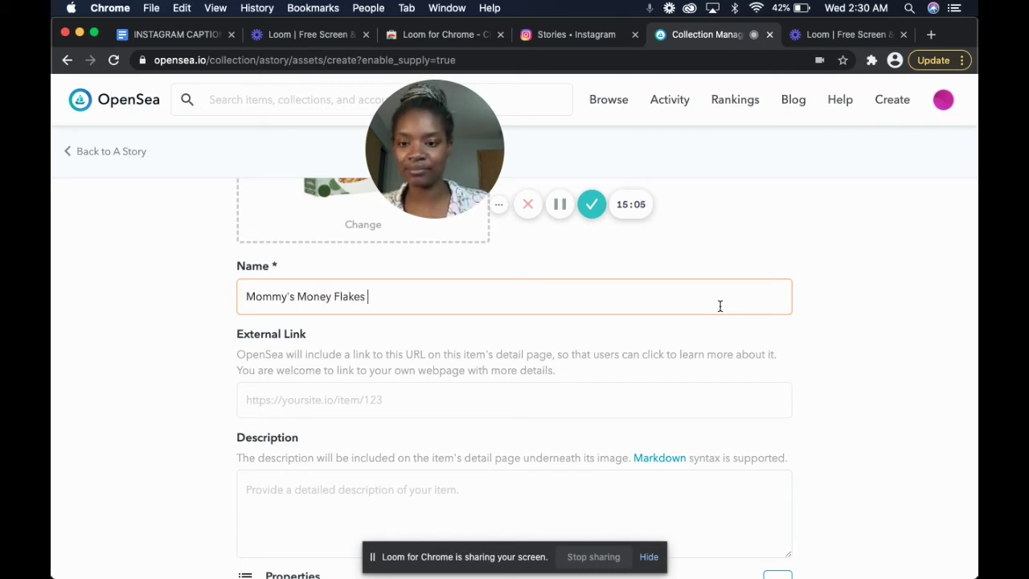
Step: Paste the copied three-paragraph text into the item's description
left_click(554, 402)
left_click(498, 486)
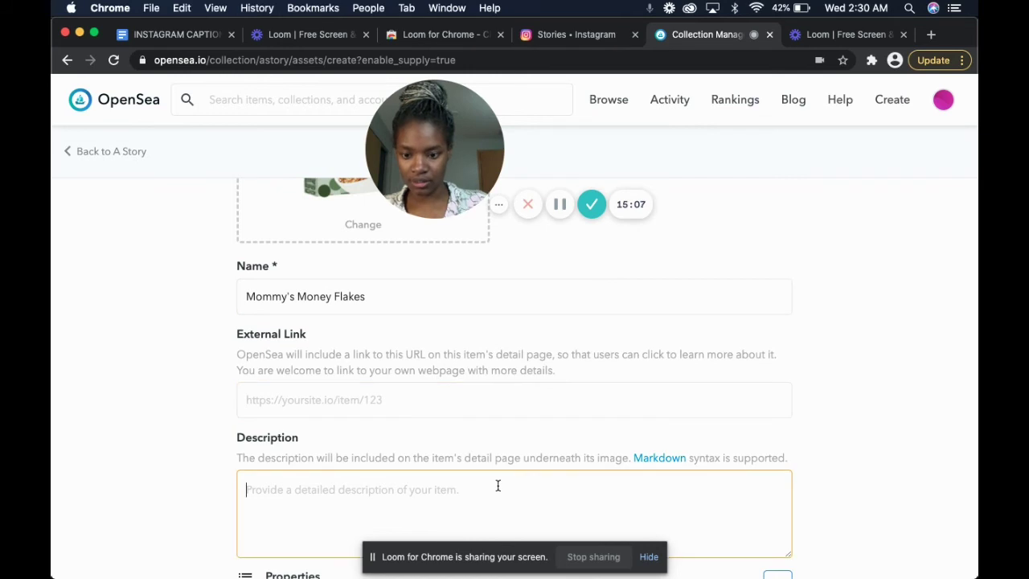
key("super+v")
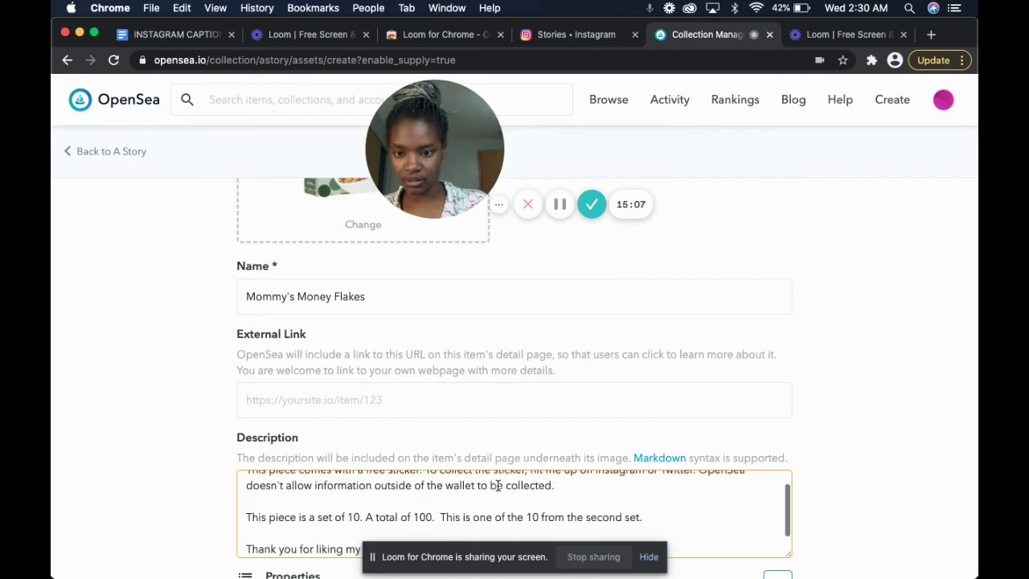
Step: Copy the address of the MY ART highlight from the Instagram tab and paste it as the OpenSea item's external link
left_click(576, 35)
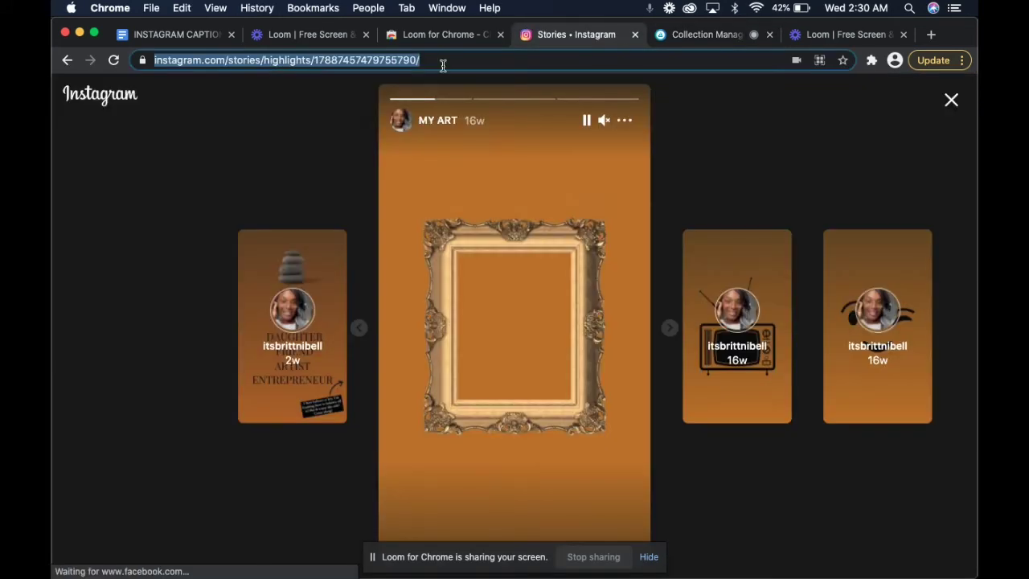
left_click(743, 34)
left_click(425, 391)
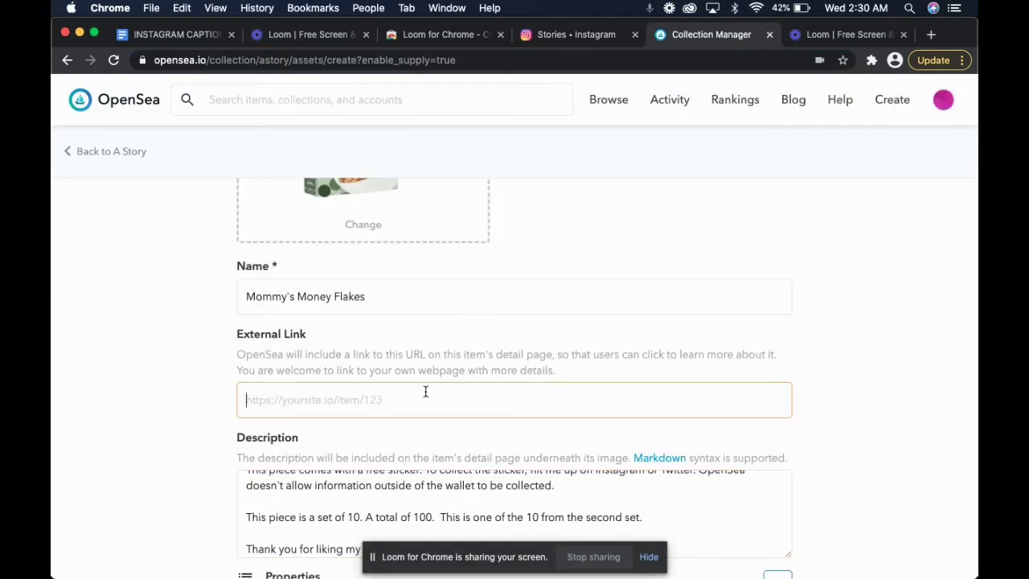
key("super+v")
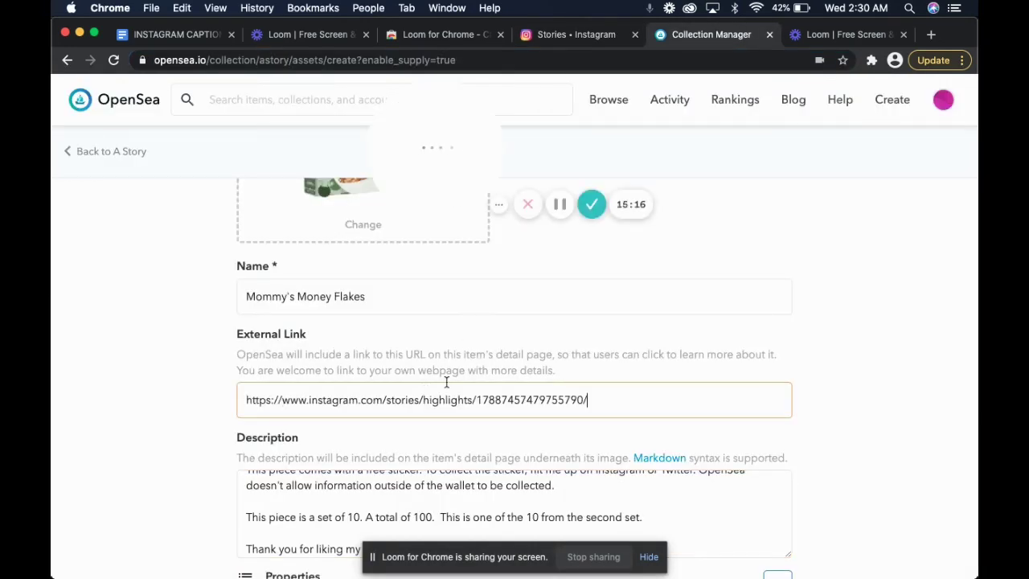
left_click(936, 342)
Step: Set the item's supply to 10 and create the item
scroll(936, 344, "down", 5)
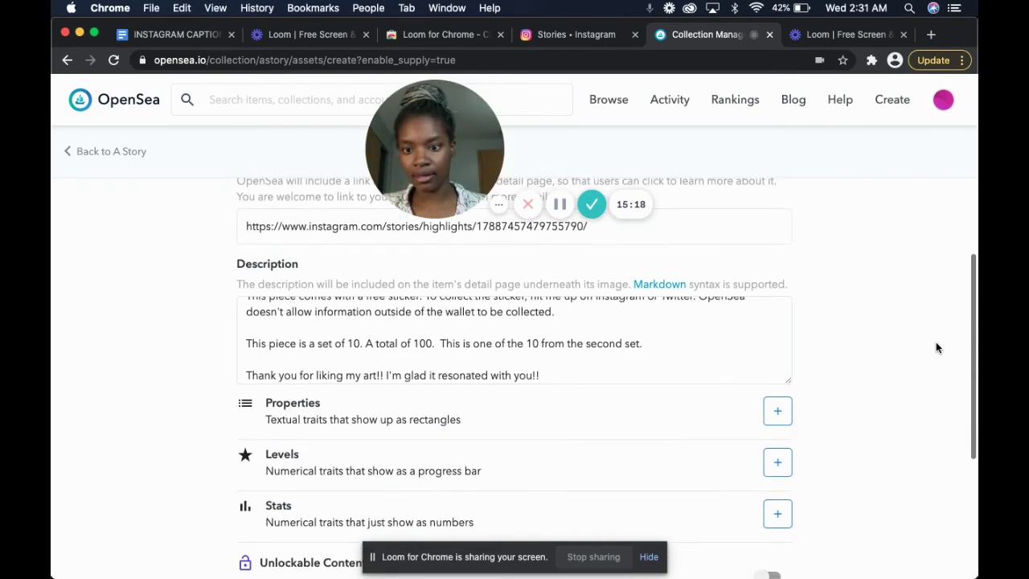
scroll(936, 348, "down", 3)
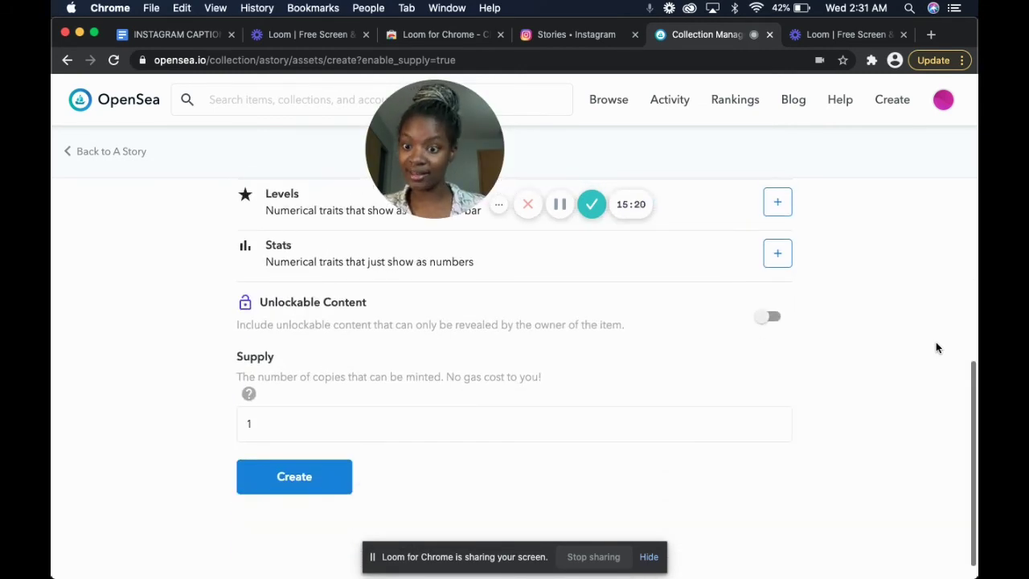
left_click(283, 428)
key("BackSpace")
type("10")
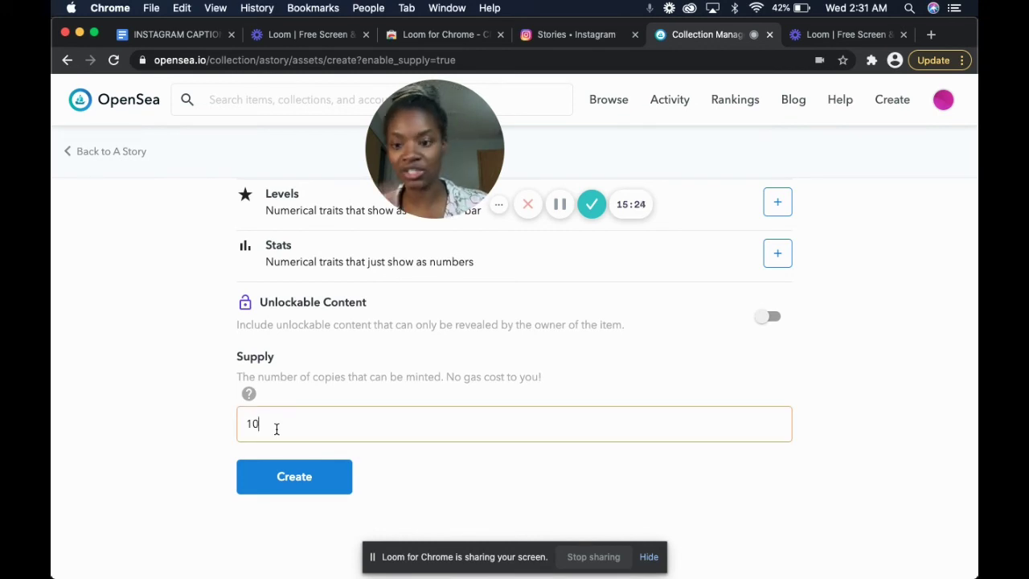
left_click(275, 488)
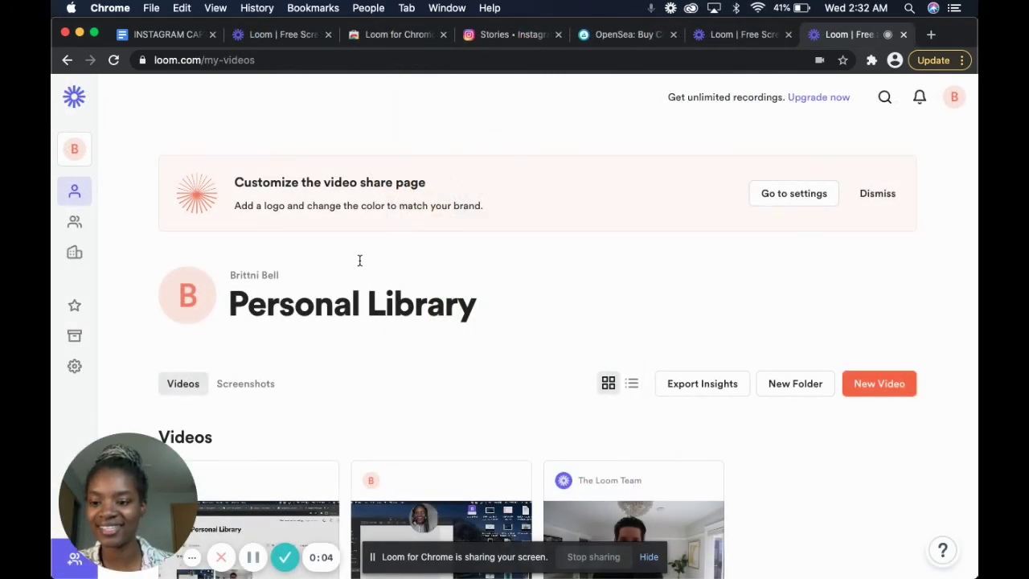
Step: Switch from Loom to the OpenSea sell page for "Mommy's Money Flakes" and set the fixed price per item to .0028 ETH
left_click_drag(148, 483, 597, 6)
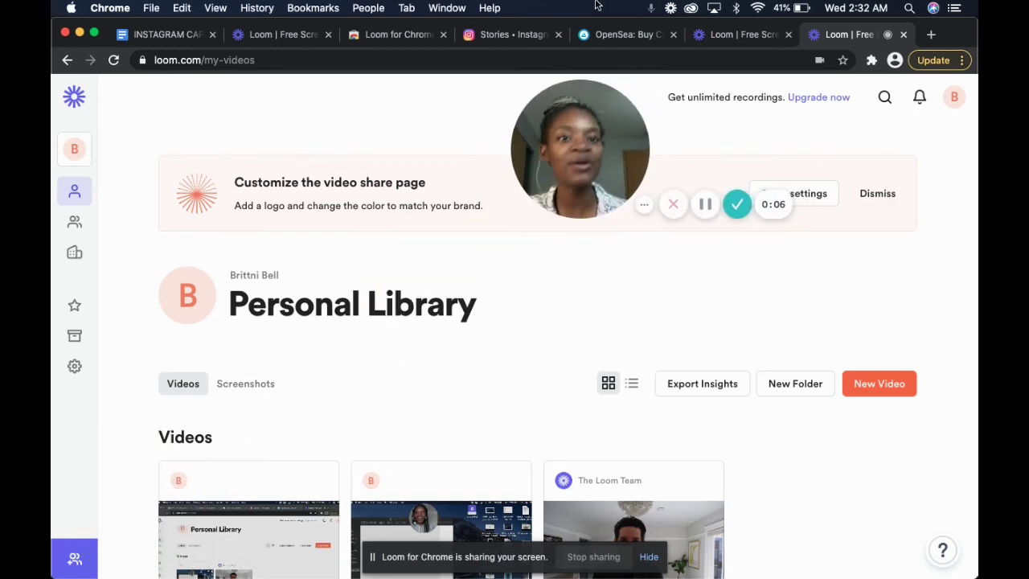
left_click(643, 34)
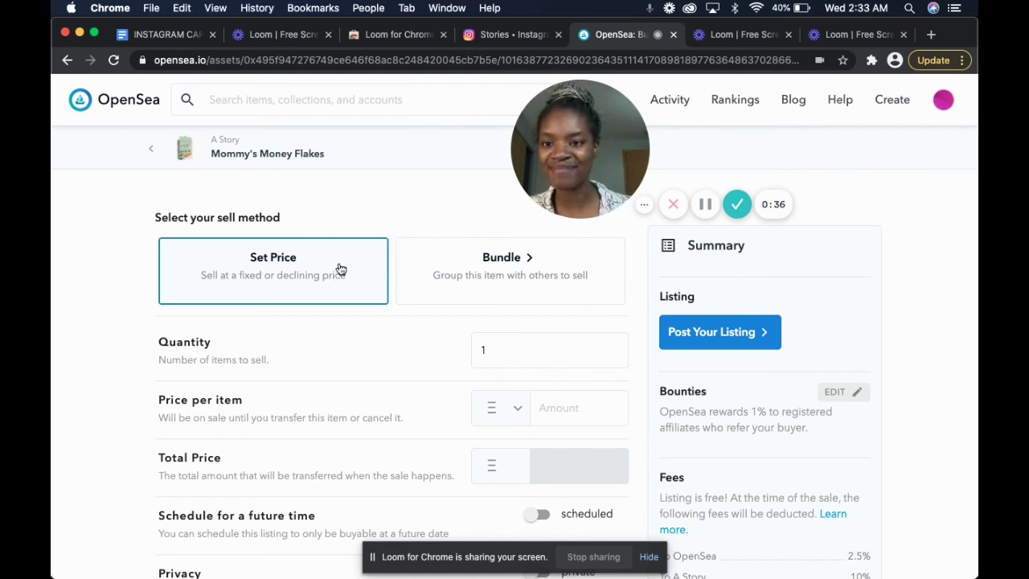
scroll(341, 270, "down", 1)
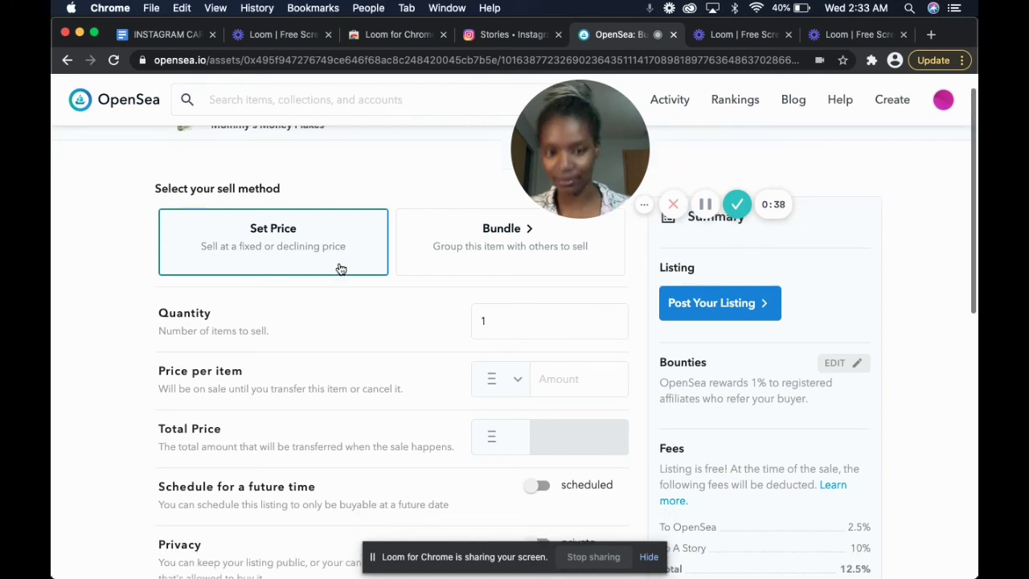
scroll(341, 269, "up", 1)
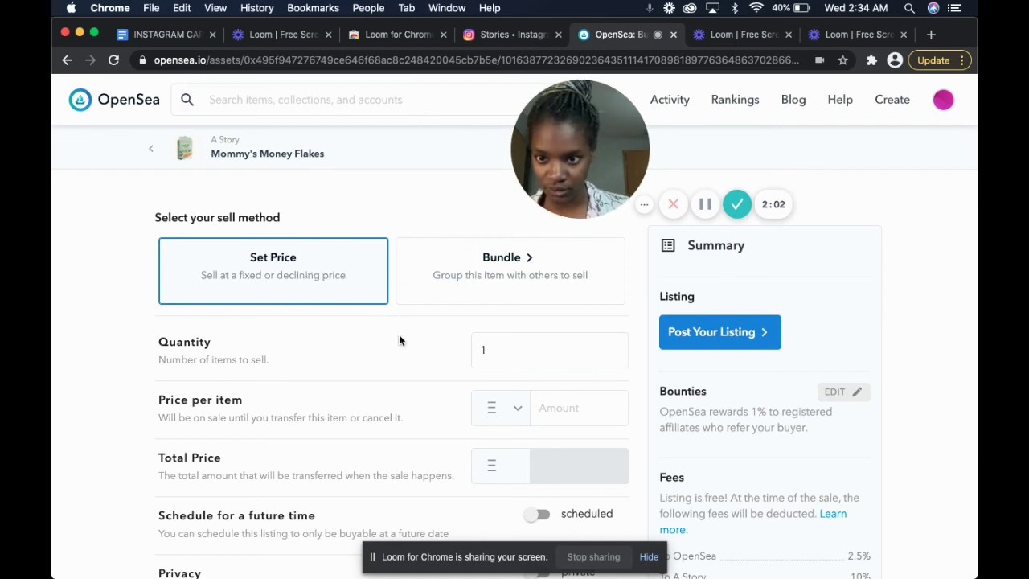
left_click(552, 352)
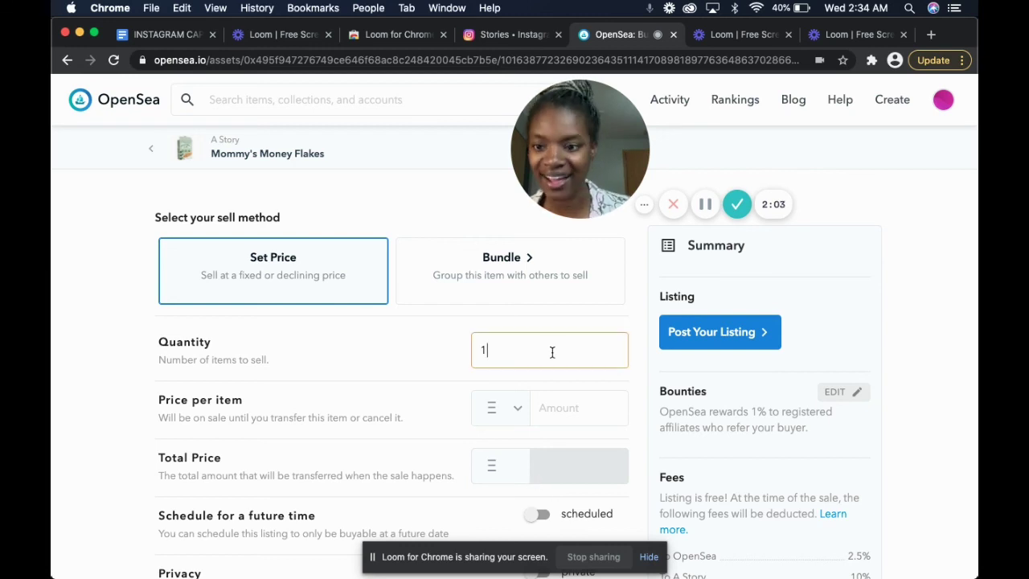
left_click(550, 408)
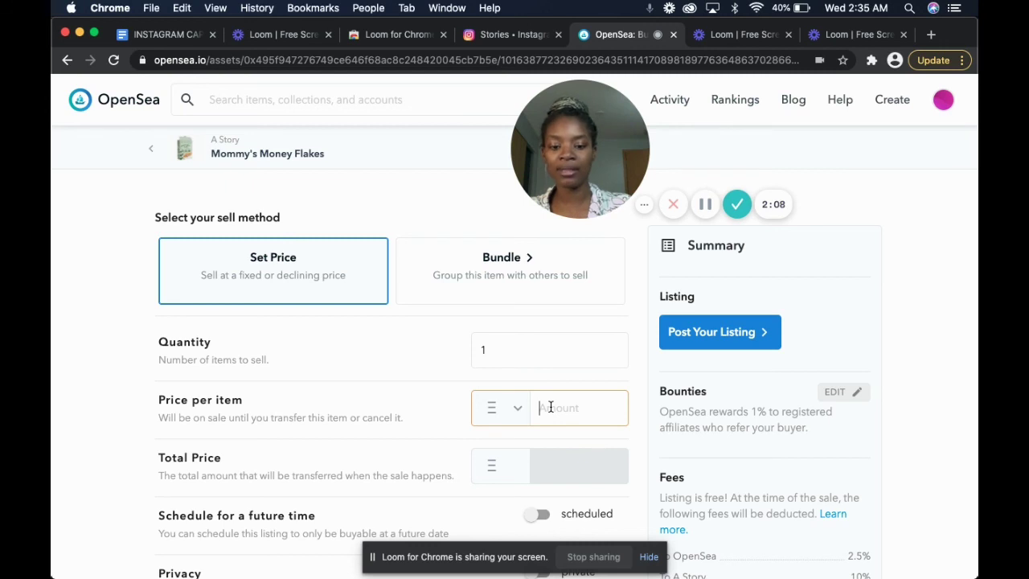
type(".")
type("08")
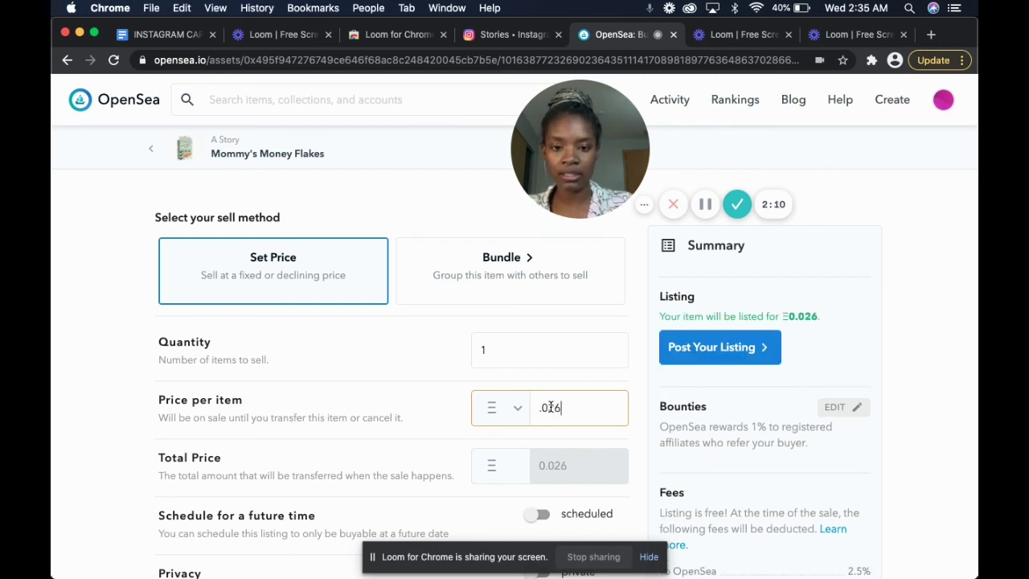
key("BackSpace")
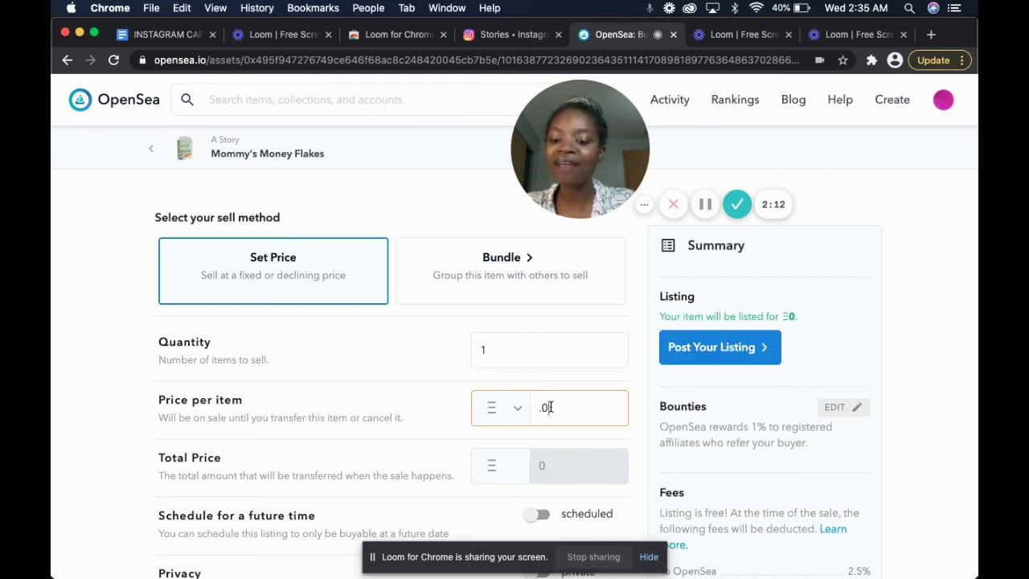
type("028")
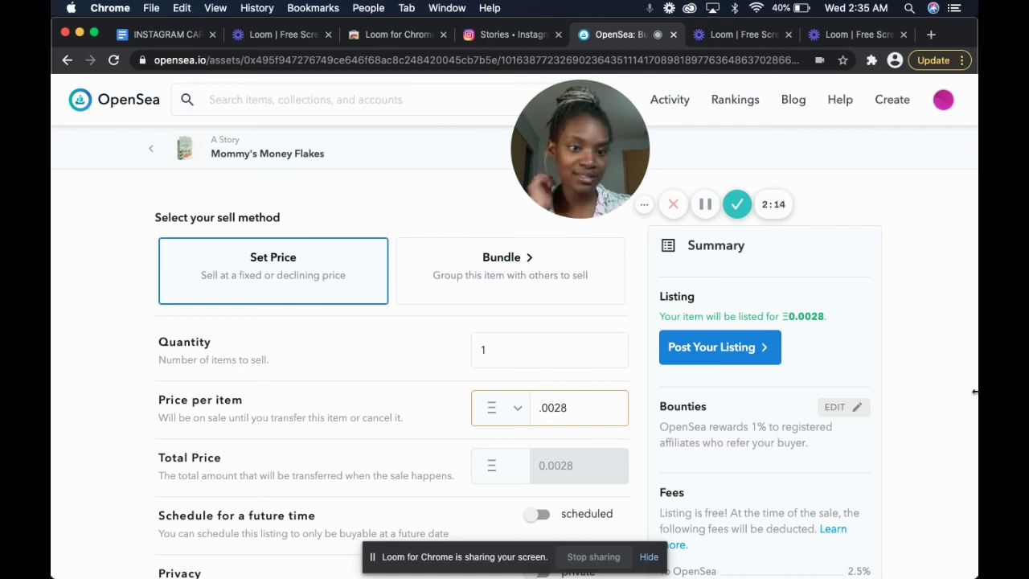
Step: Review the scheduling, privacy and fee details of the sale, and post the listing
left_click(930, 367)
scroll(931, 367, "down", 4)
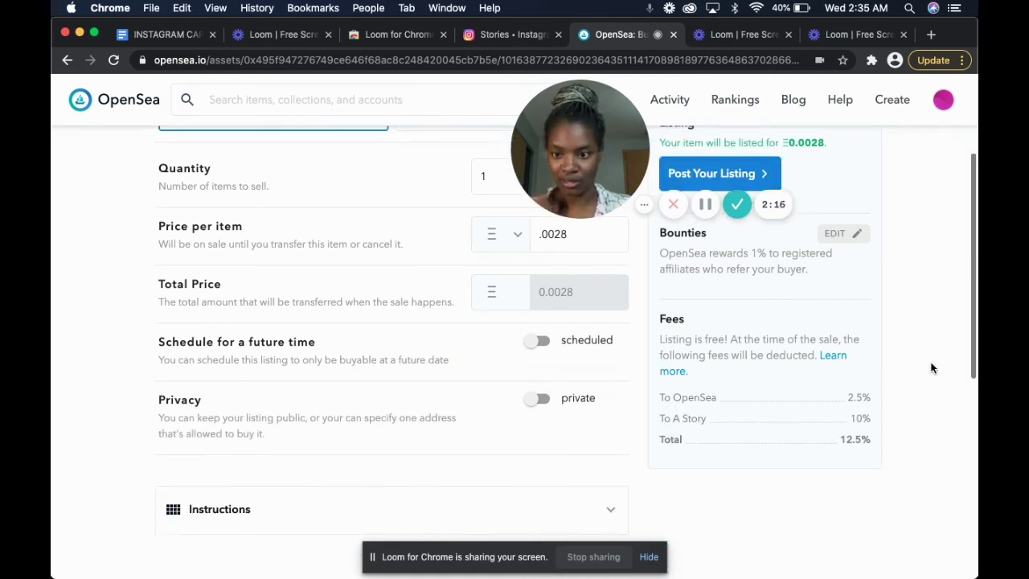
scroll(931, 367, "down", 3)
scroll(931, 368, "up", 4)
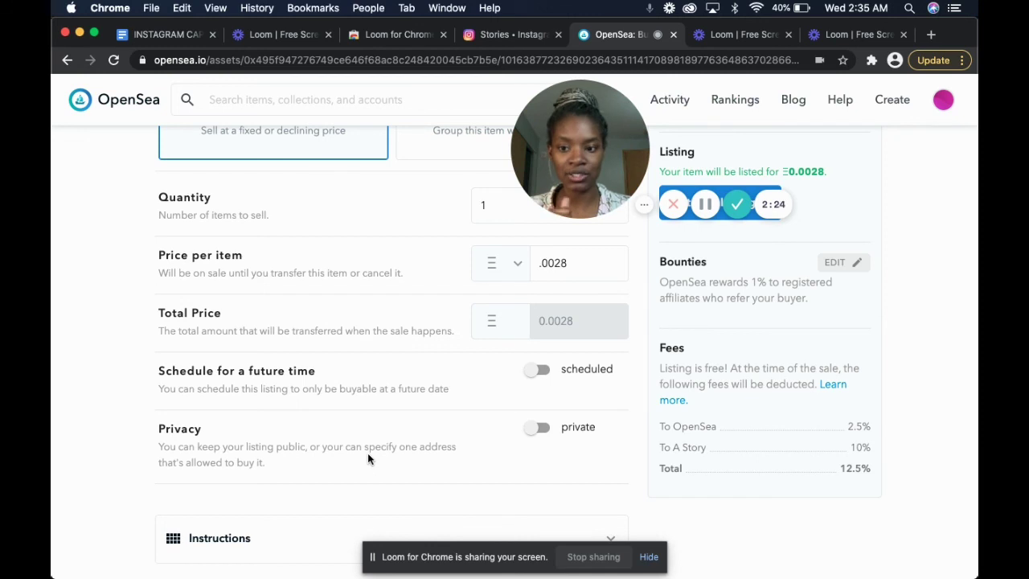
scroll(488, 504, "up", 4)
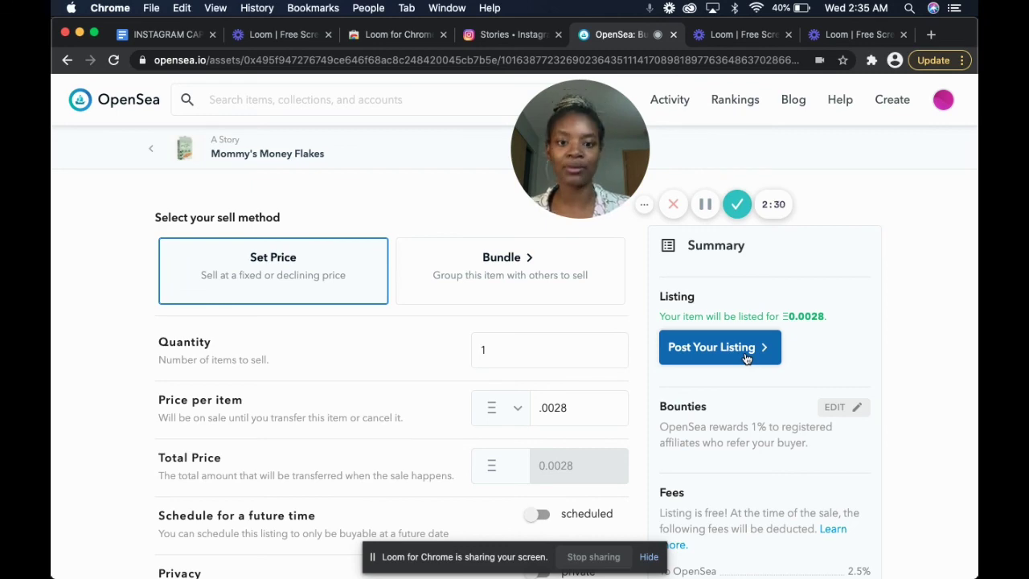
left_click(746, 354)
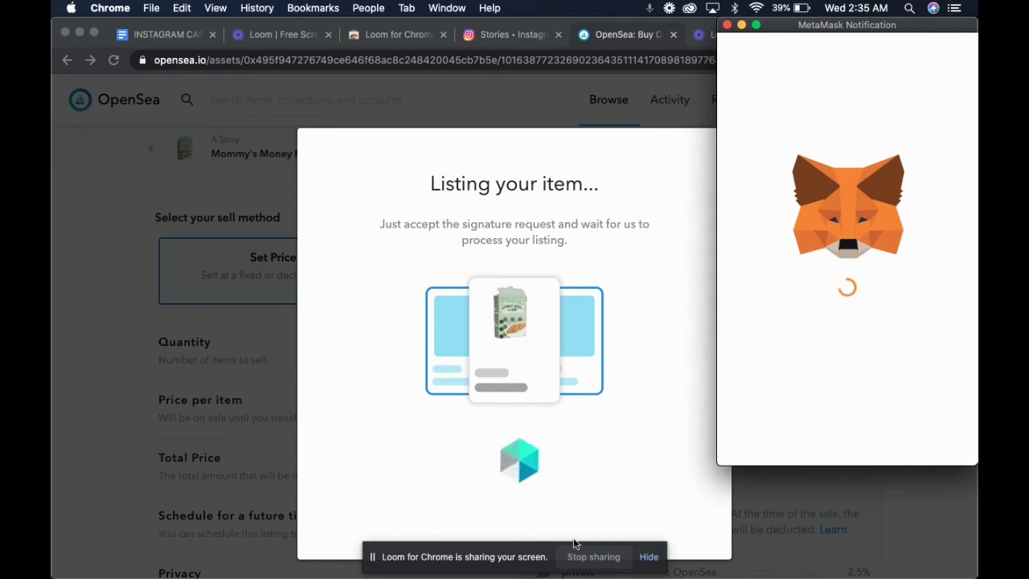
left_click(374, 563)
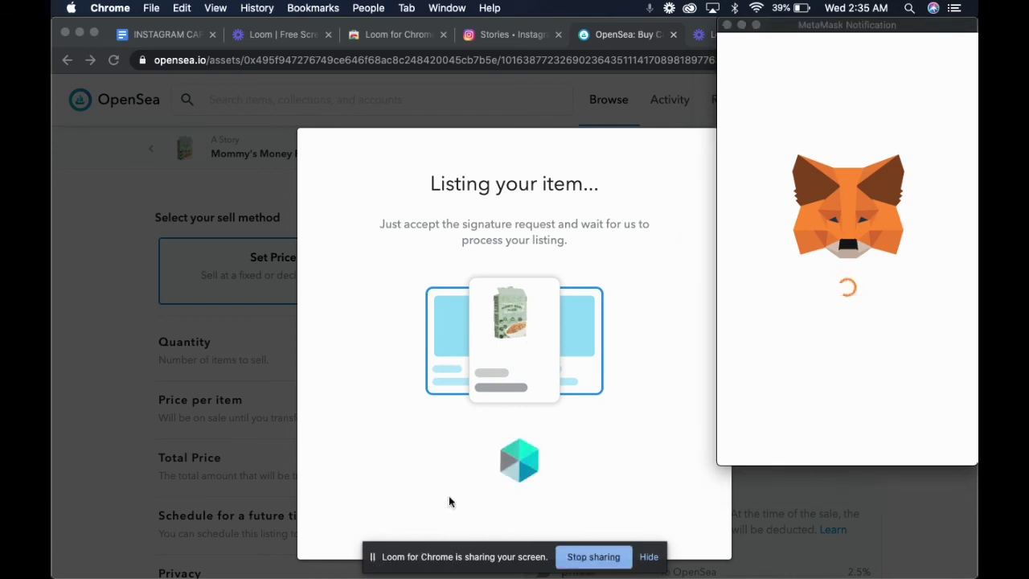